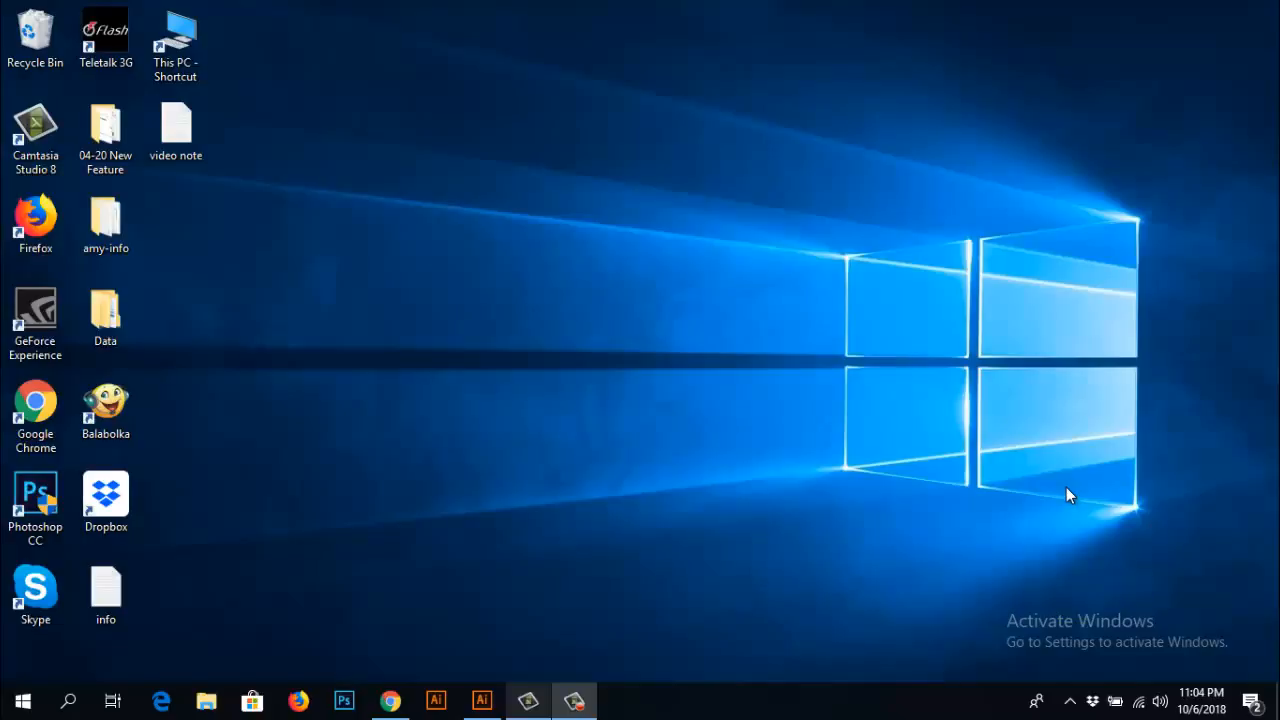
# - Switch to Adobe Illustrator and start a new document named "Tshirt design"
pyautogui.click(482, 700)
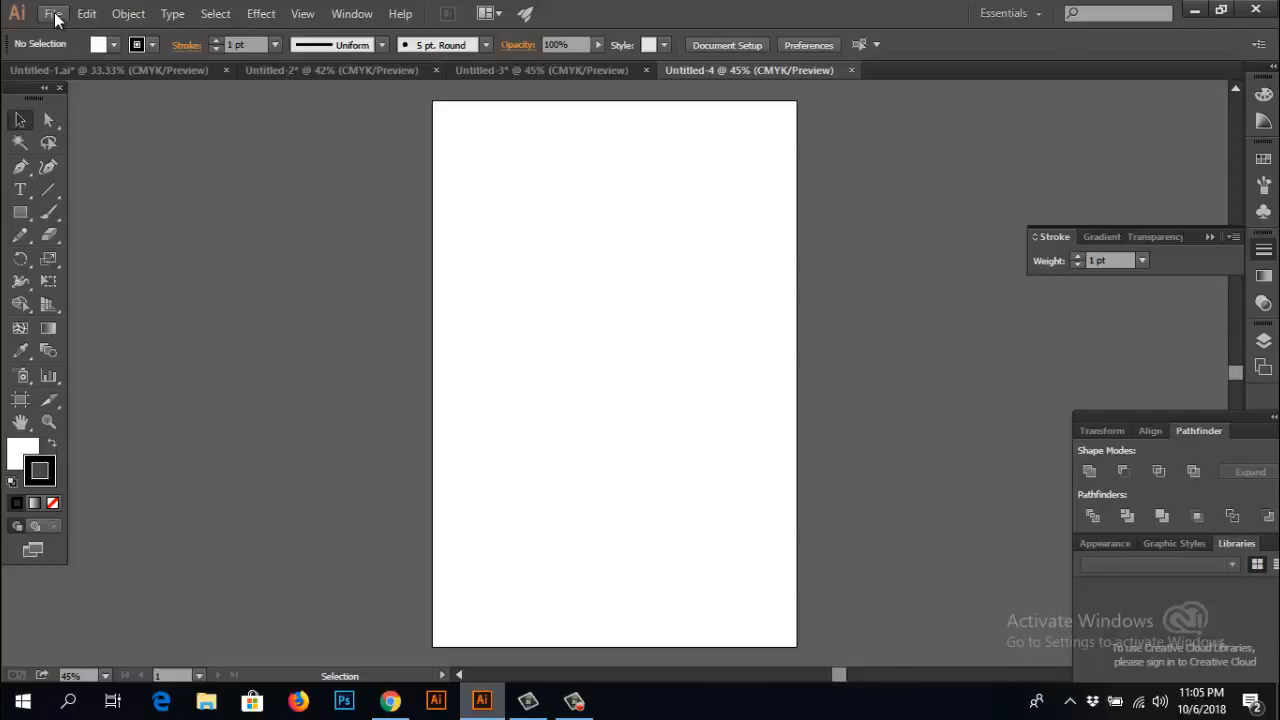
pyautogui.click(55, 16)
pyautogui.click(82, 37)
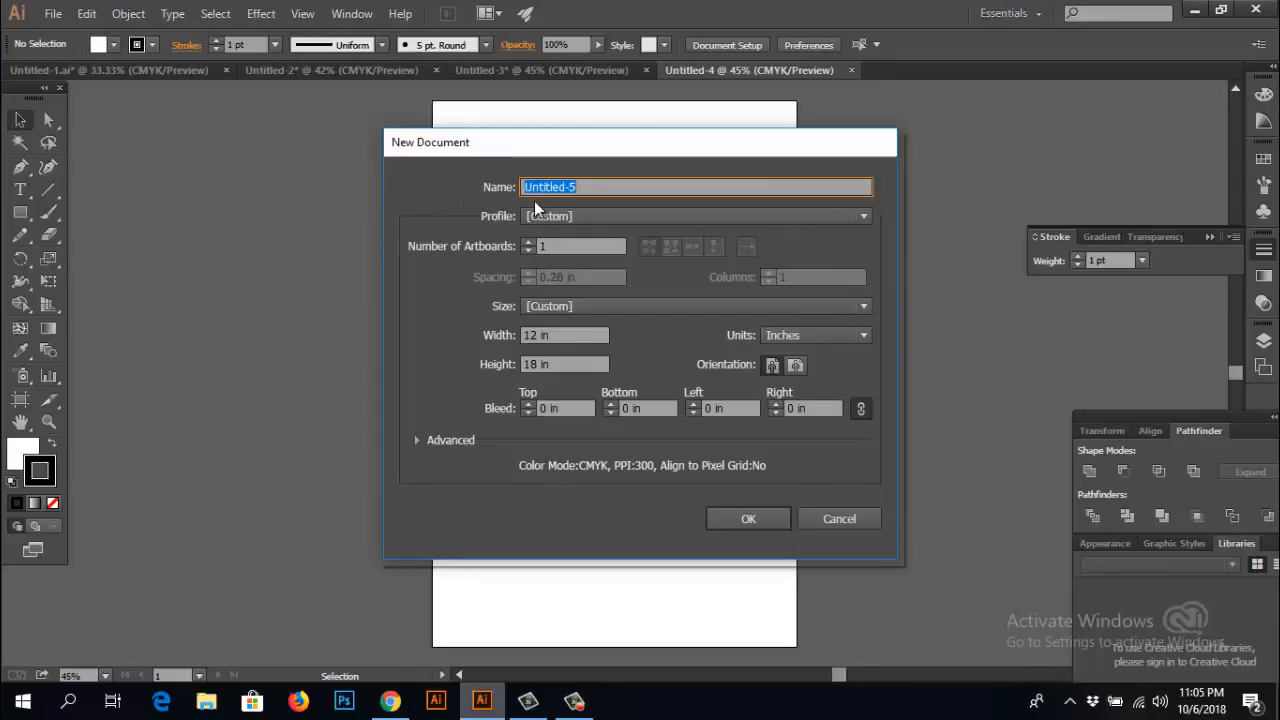
pyautogui.click(598, 188)
pyautogui.moveTo(598, 188); pyautogui.dragTo(497, 187)
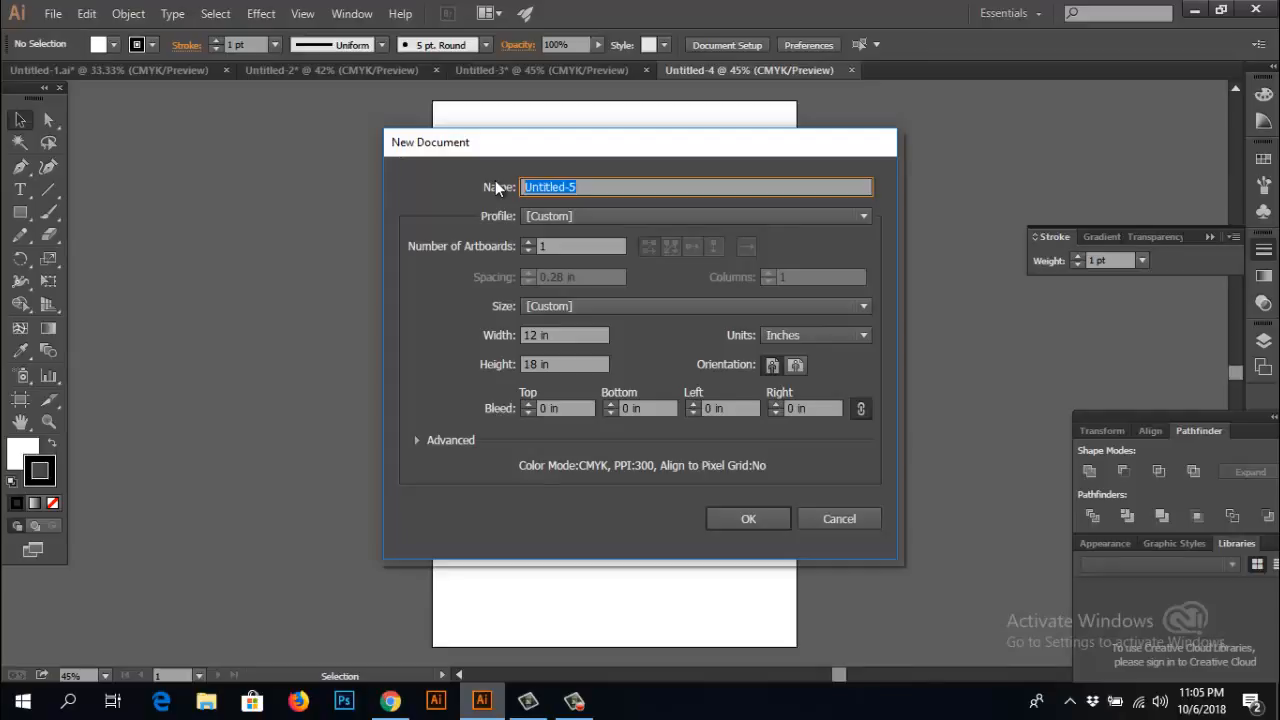
pyautogui.write('Tshirt design')
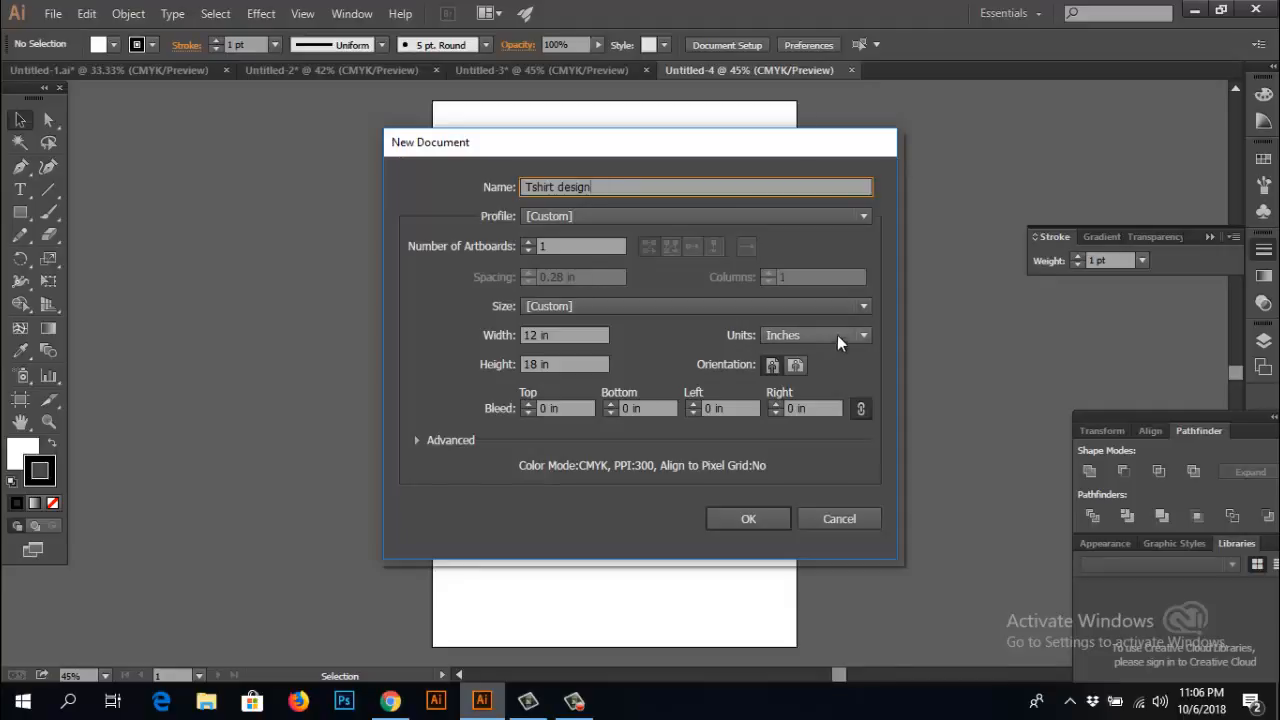
# - Set the new document's units to Inches and create the document
pyautogui.click(865, 337)
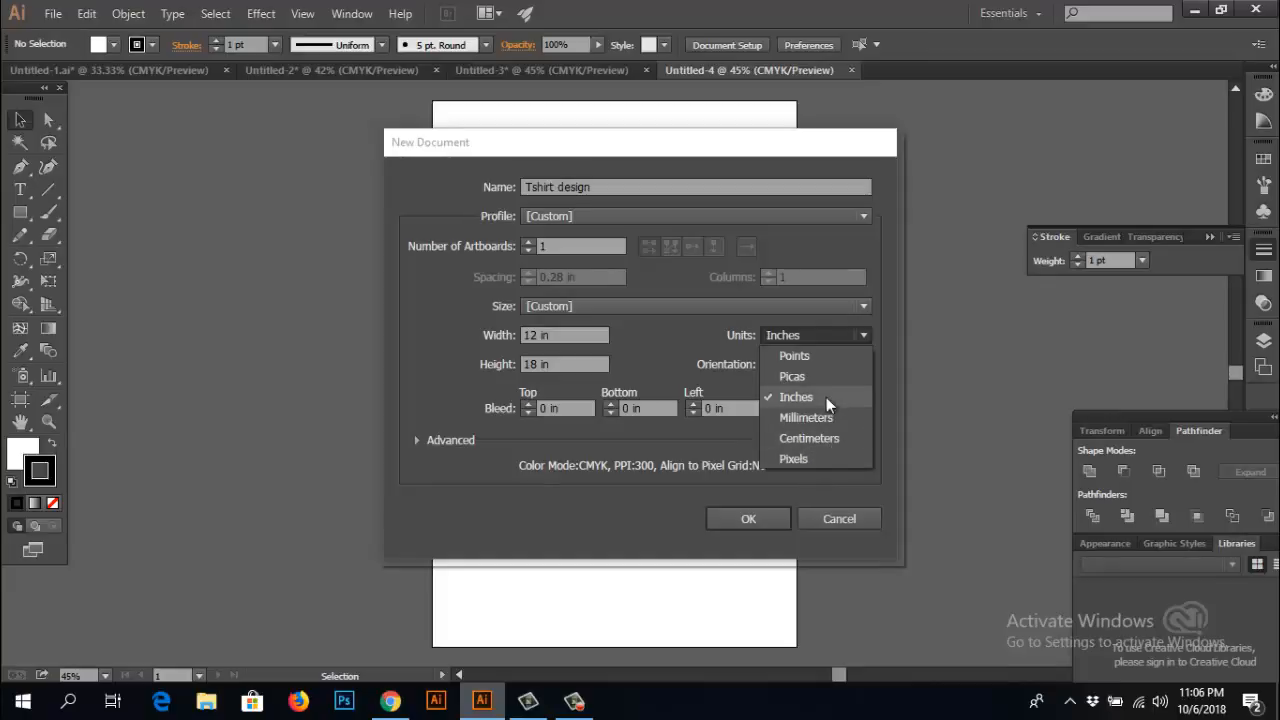
pyautogui.click(794, 457)
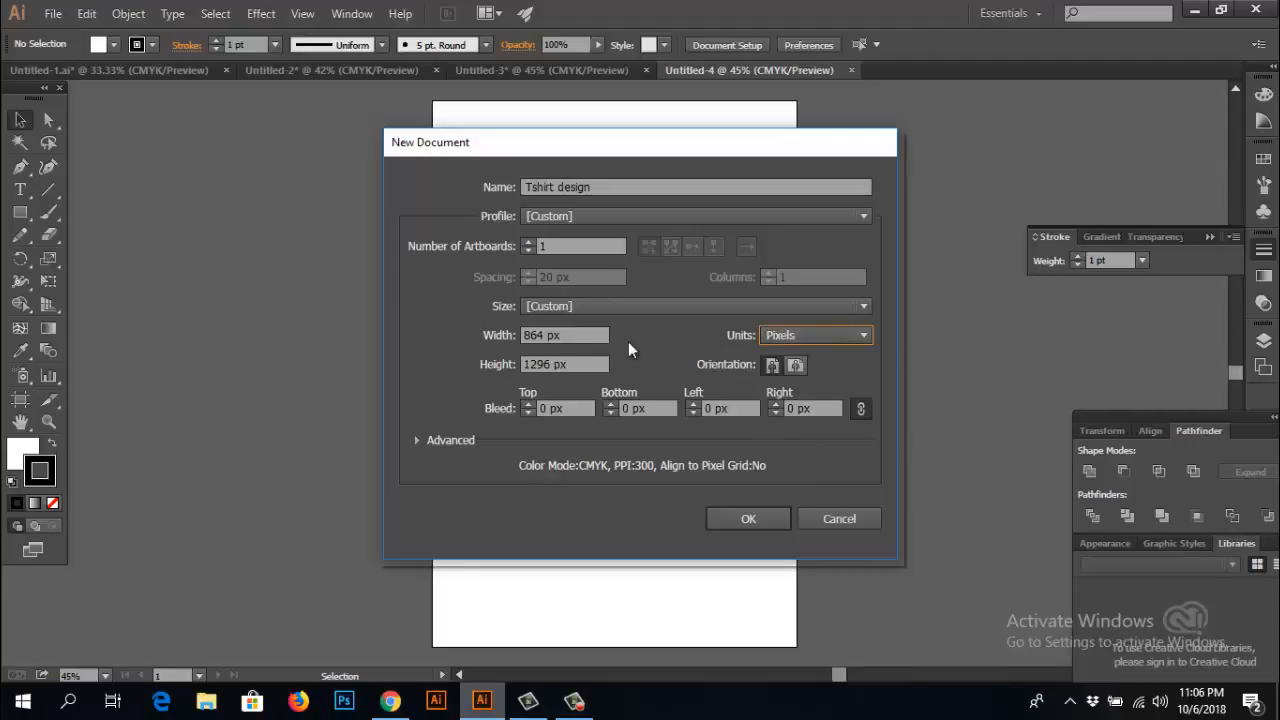
pyautogui.click(861, 335)
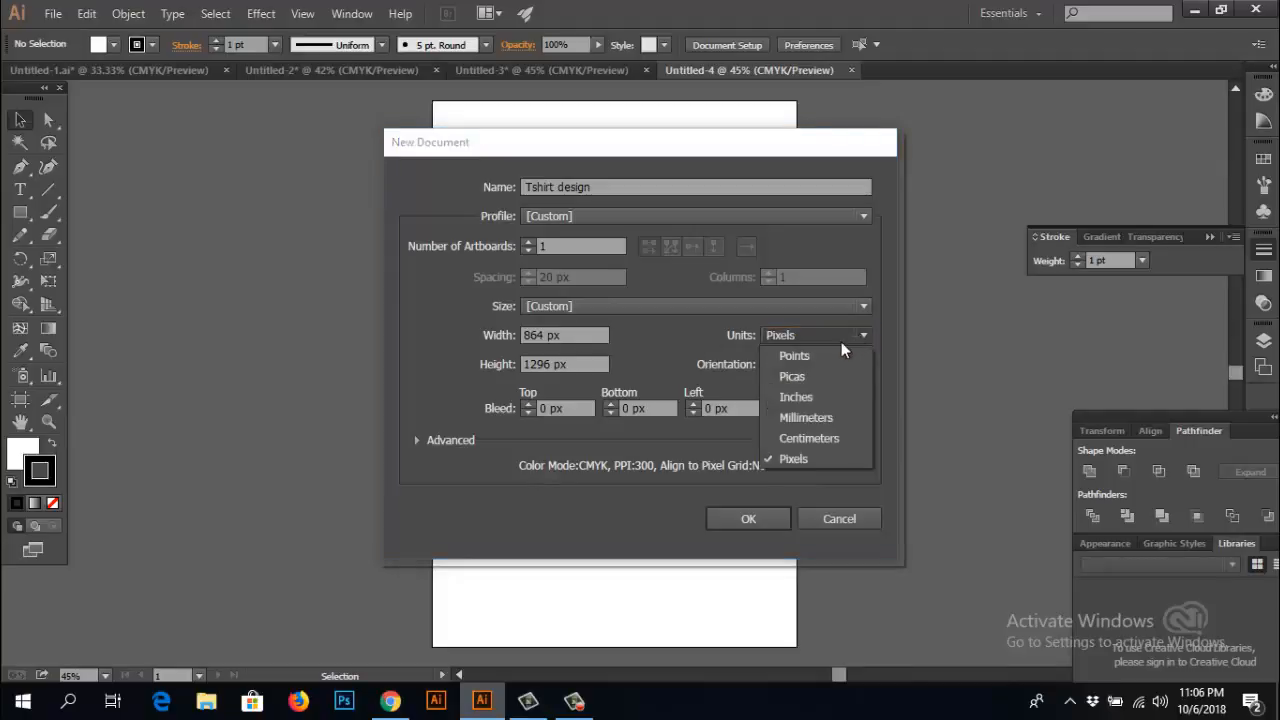
pyautogui.click(780, 398)
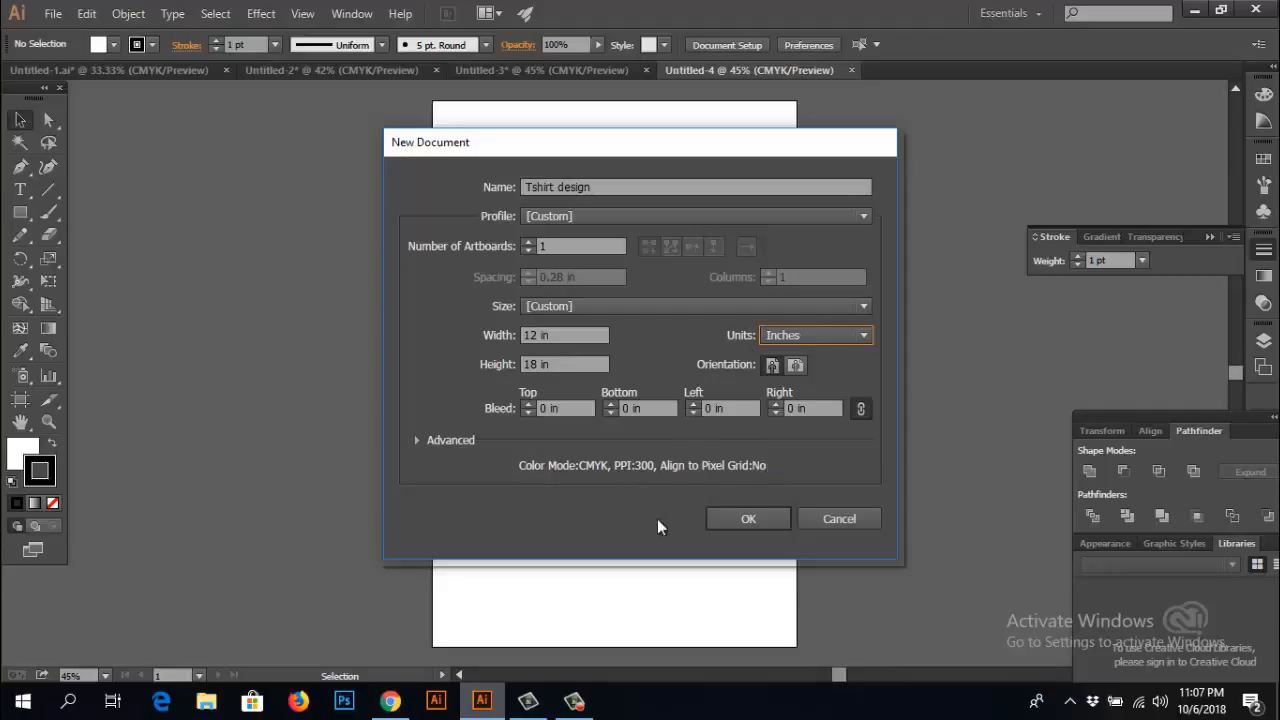
pyautogui.click(740, 519)
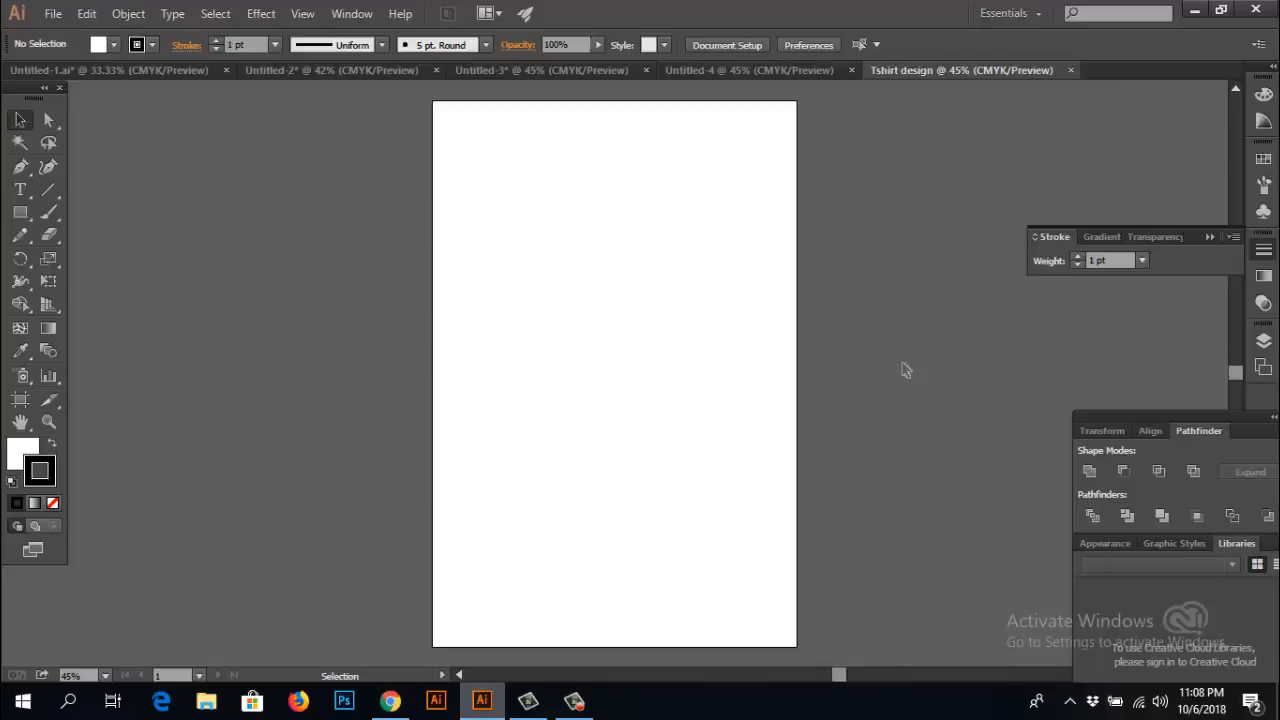
# - Copy the bulldog artwork from the Untitled-3 document and paste it into the Tshirt design document
pyautogui.click(549, 70)
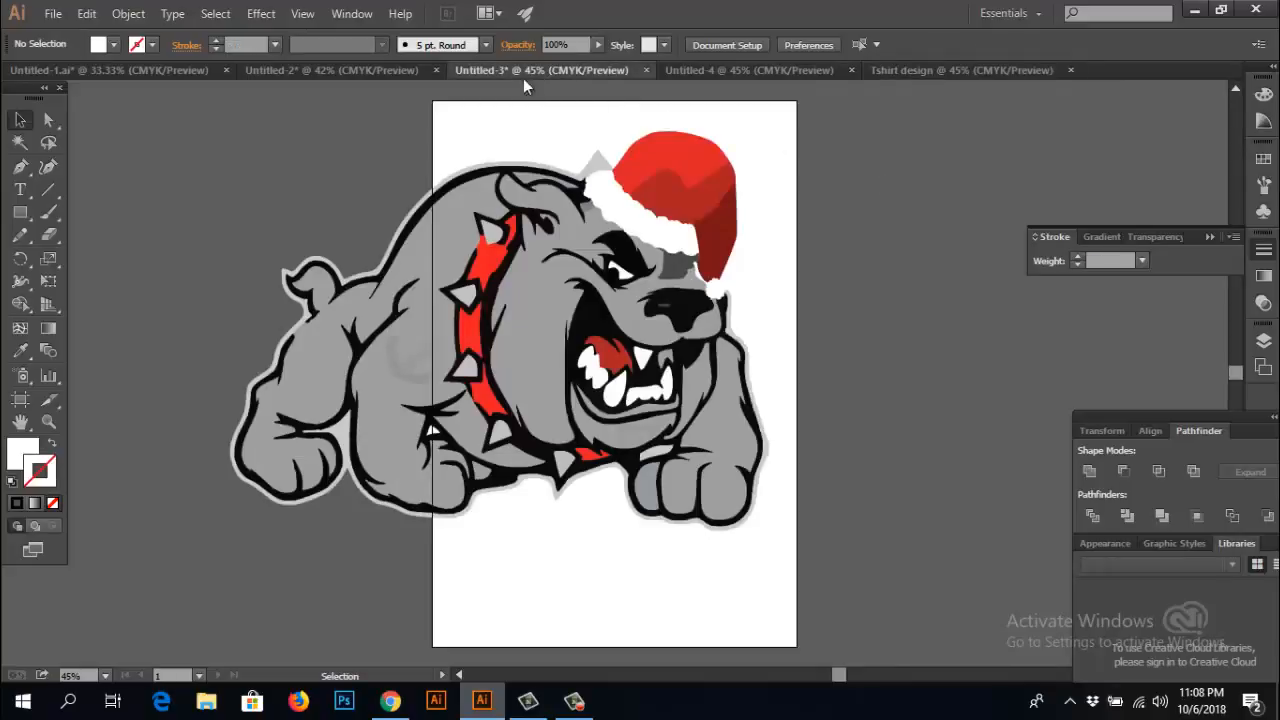
pyautogui.click(528, 280)
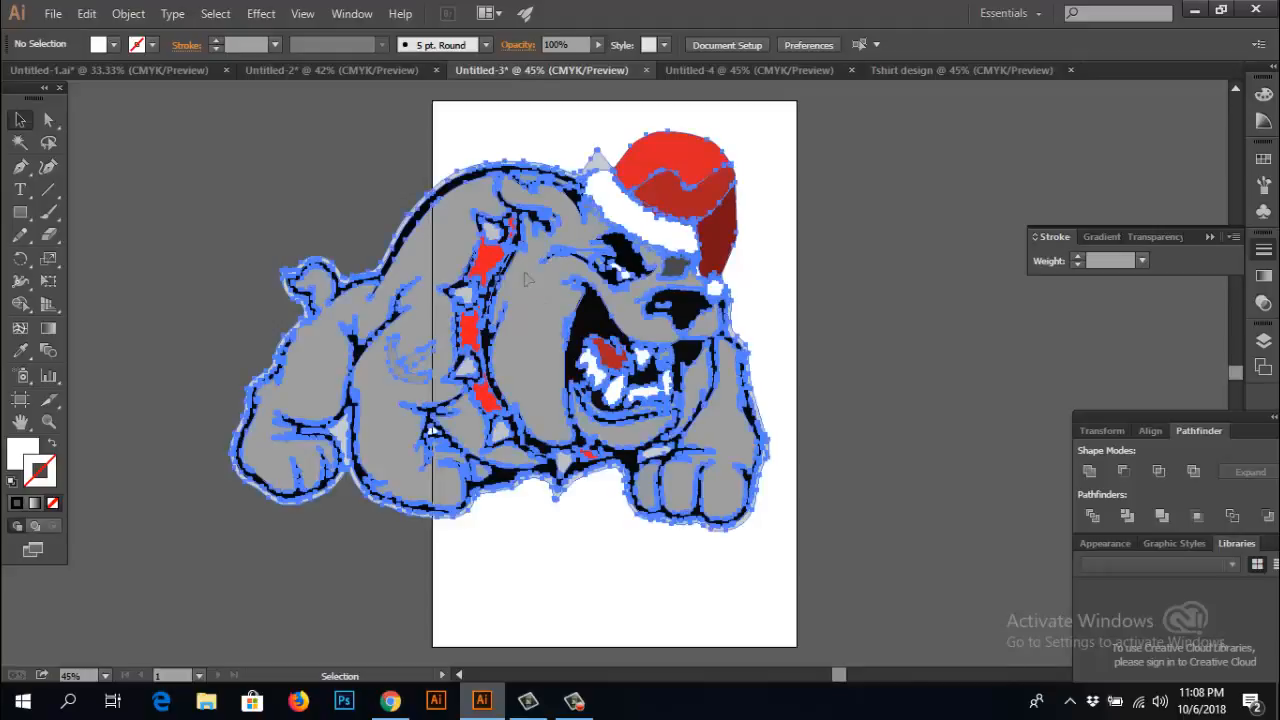
pyautogui.click(900, 378)
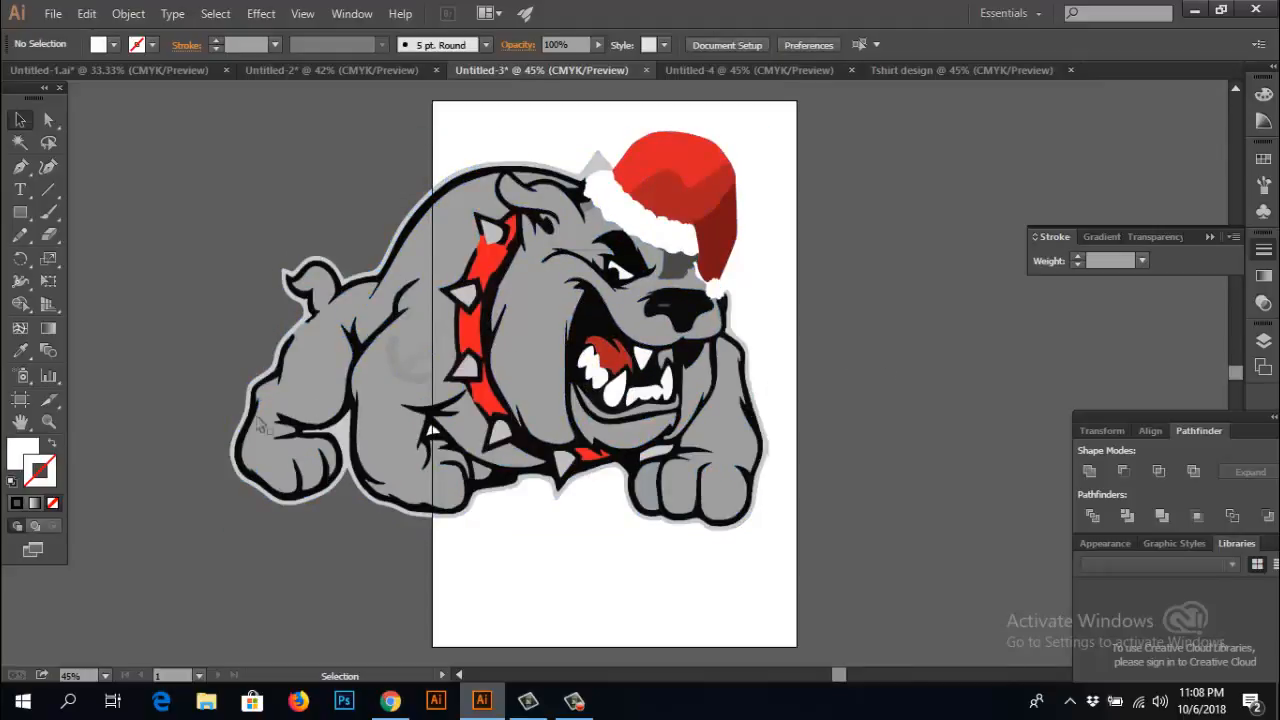
pyautogui.click(528, 274)
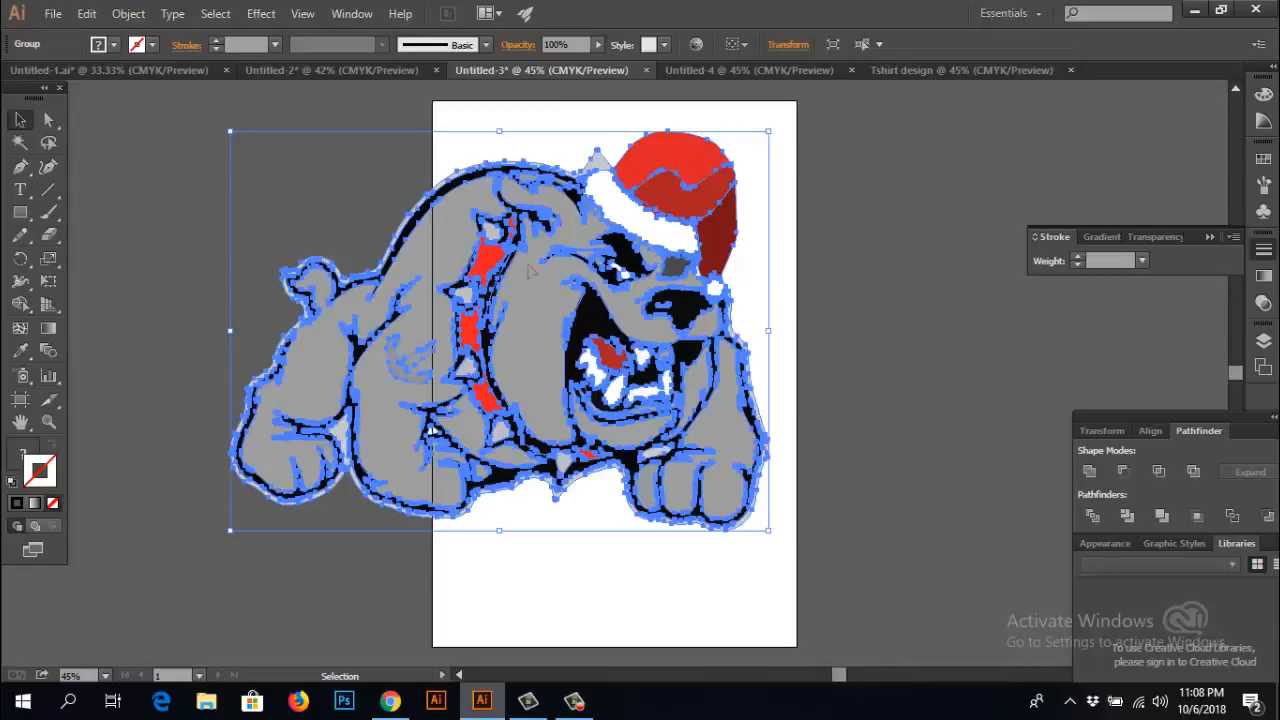
pyautogui.moveTo(527, 272)
pyautogui.mouseDown()
pyautogui.moveTo(740, 232)
pyautogui.moveTo(880, 108)
pyautogui.moveTo(842, 80)
pyautogui.moveTo(888, 78)
pyautogui.moveTo(514, 250)
pyautogui.mouseUp()
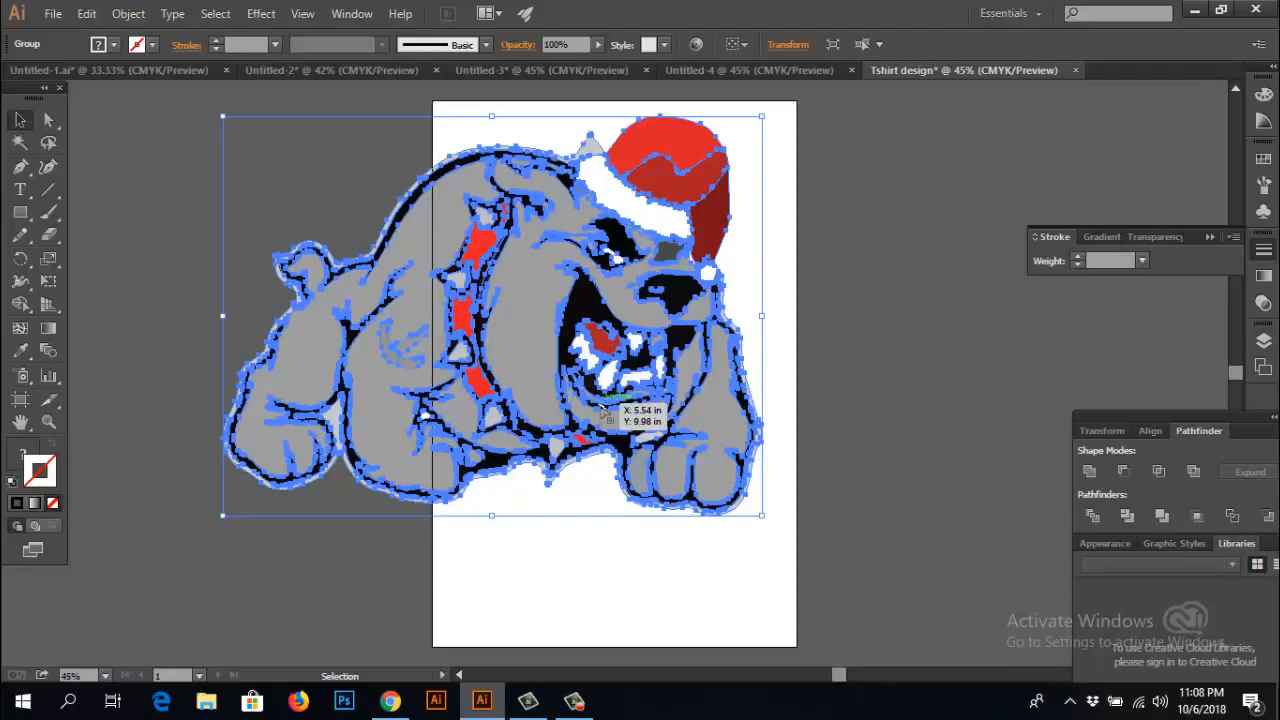
pyautogui.click(848, 366)
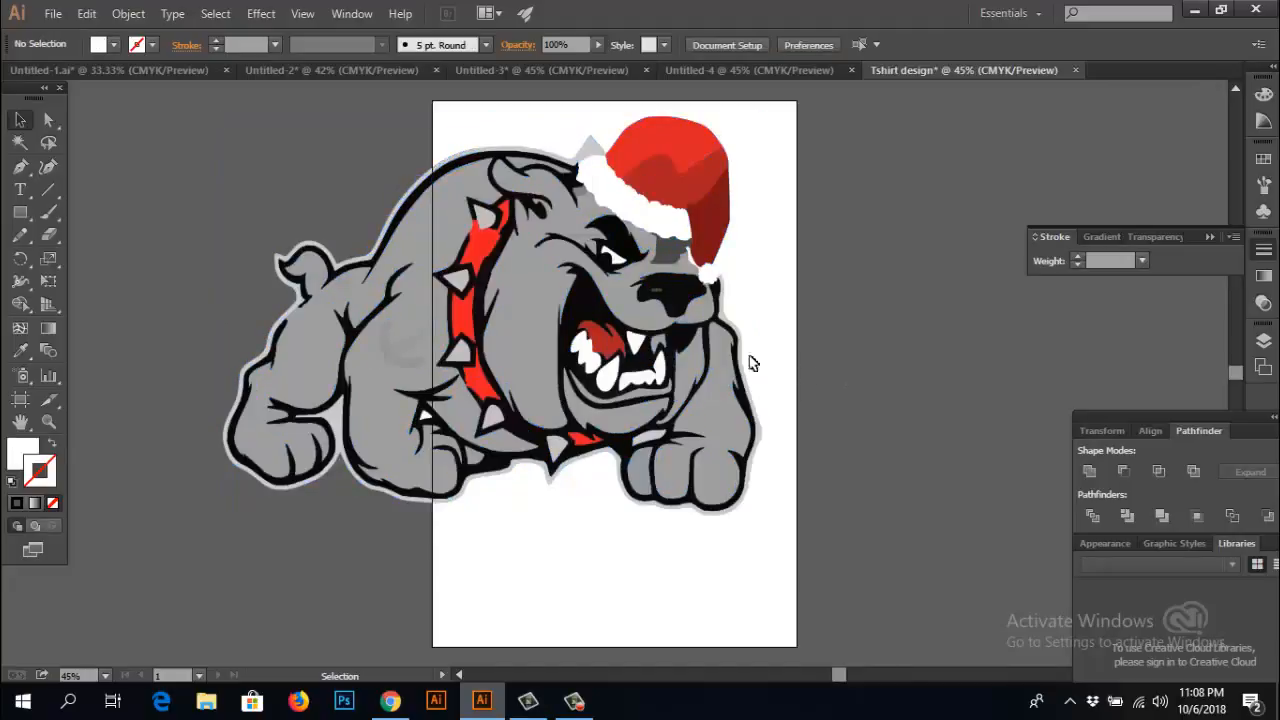
# - Move the bulldog artwork off the artboard into the empty canvas on its left side
pyautogui.moveTo(571, 330); pyautogui.dragTo(668, 366)
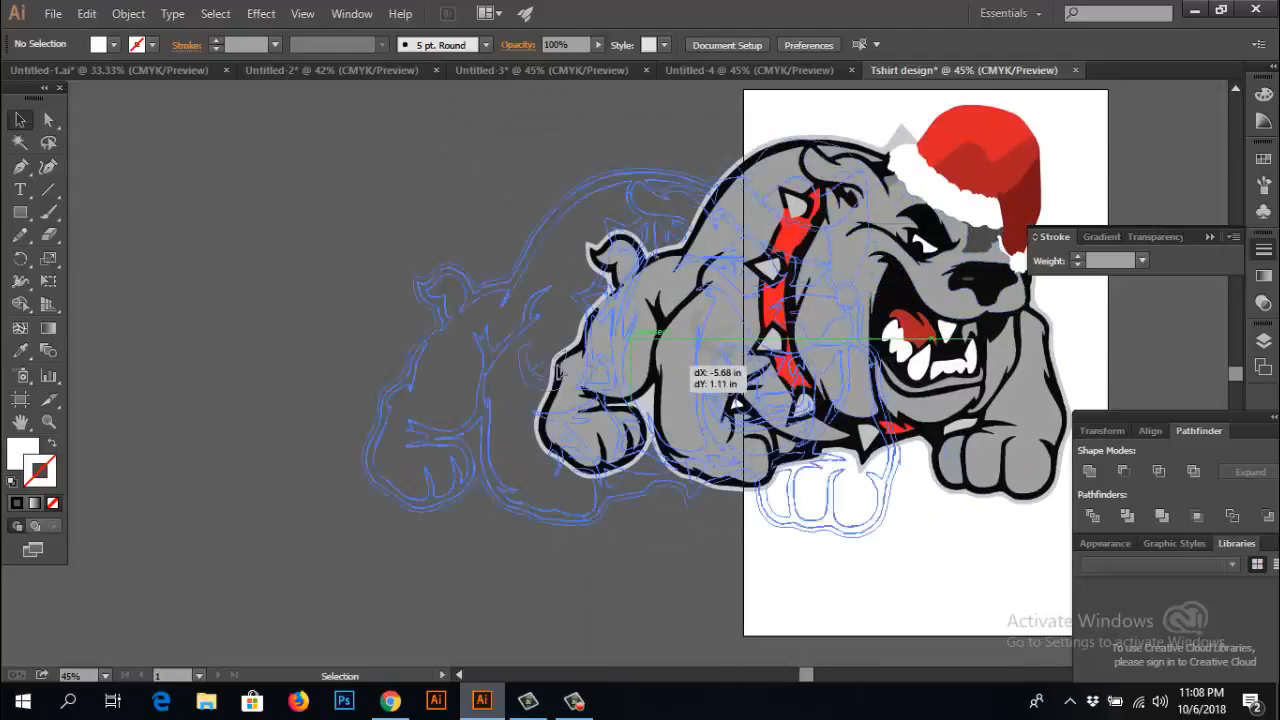
pyautogui.moveTo(735, 402); pyautogui.dragTo(505, 400)
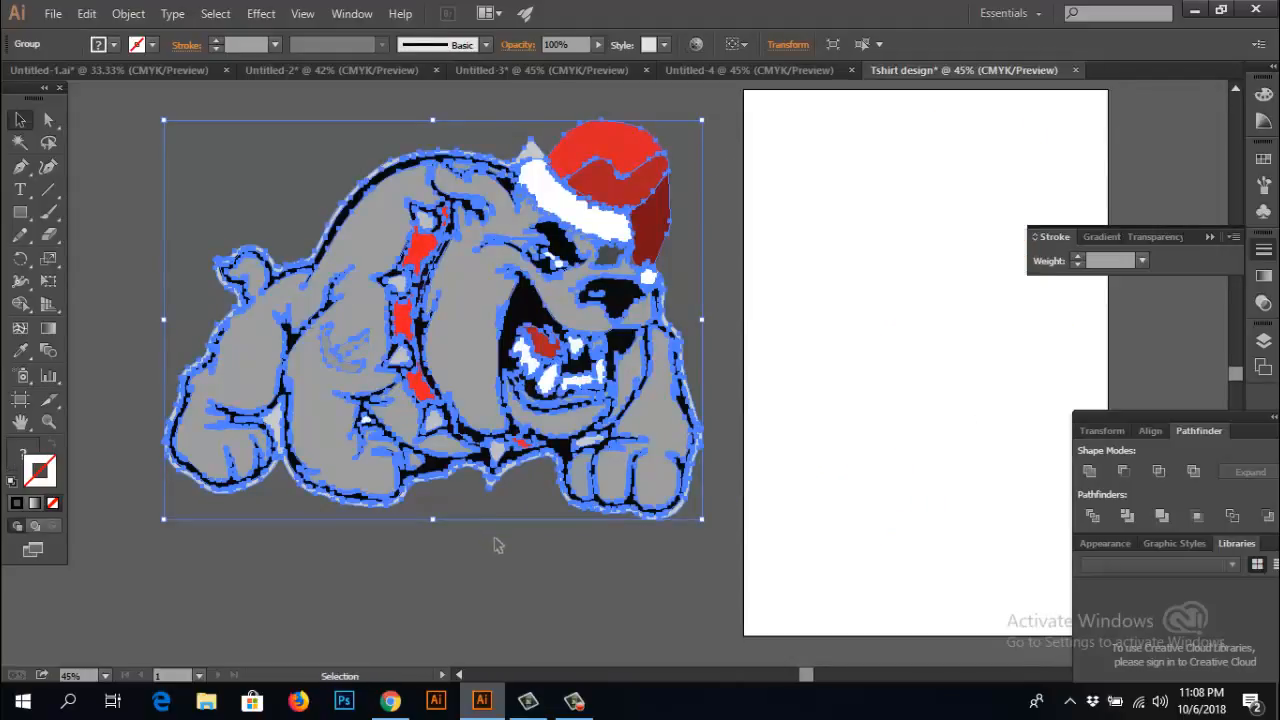
pyautogui.click(491, 557)
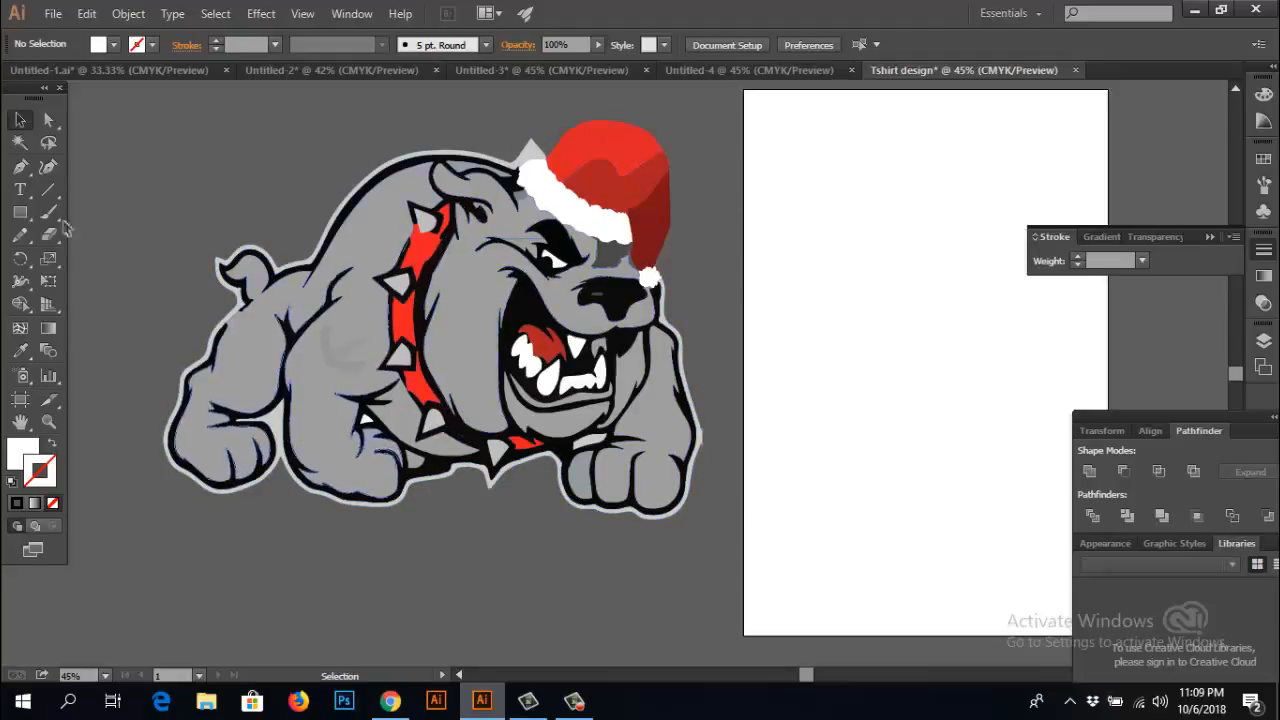
pyautogui.click(18, 213)
pyautogui.click(15, 212)
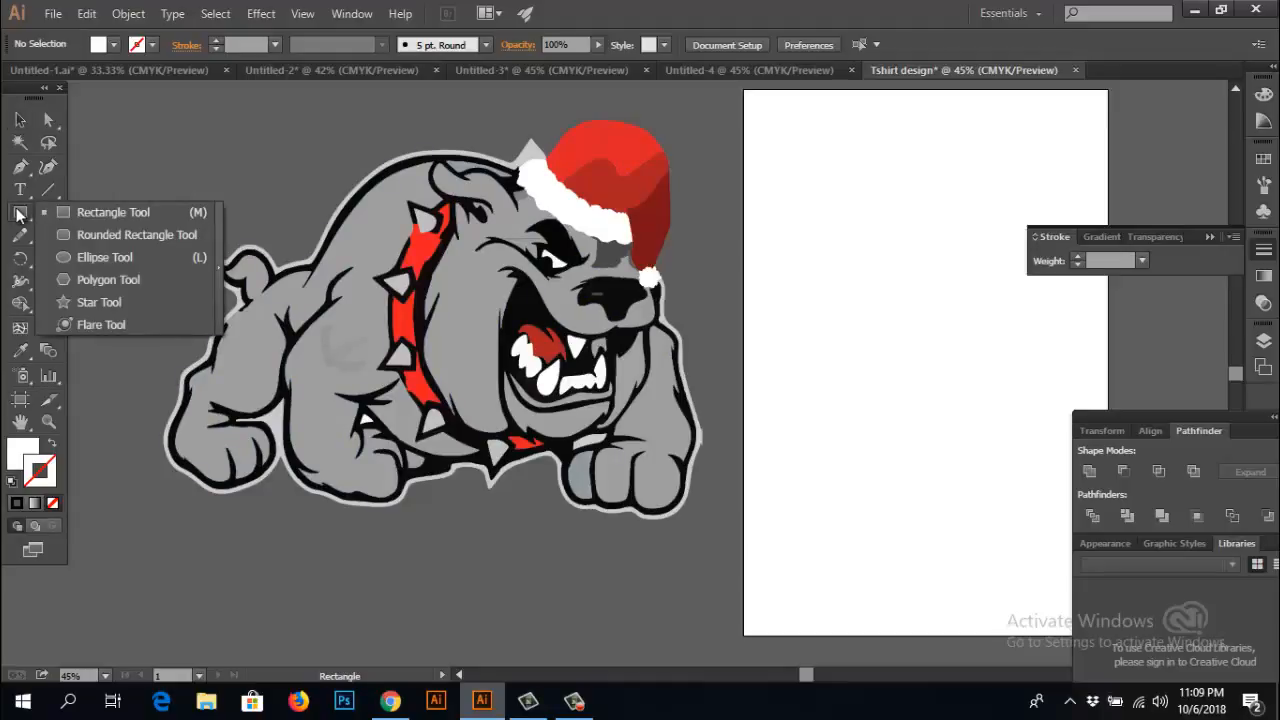
pyautogui.click(150, 168)
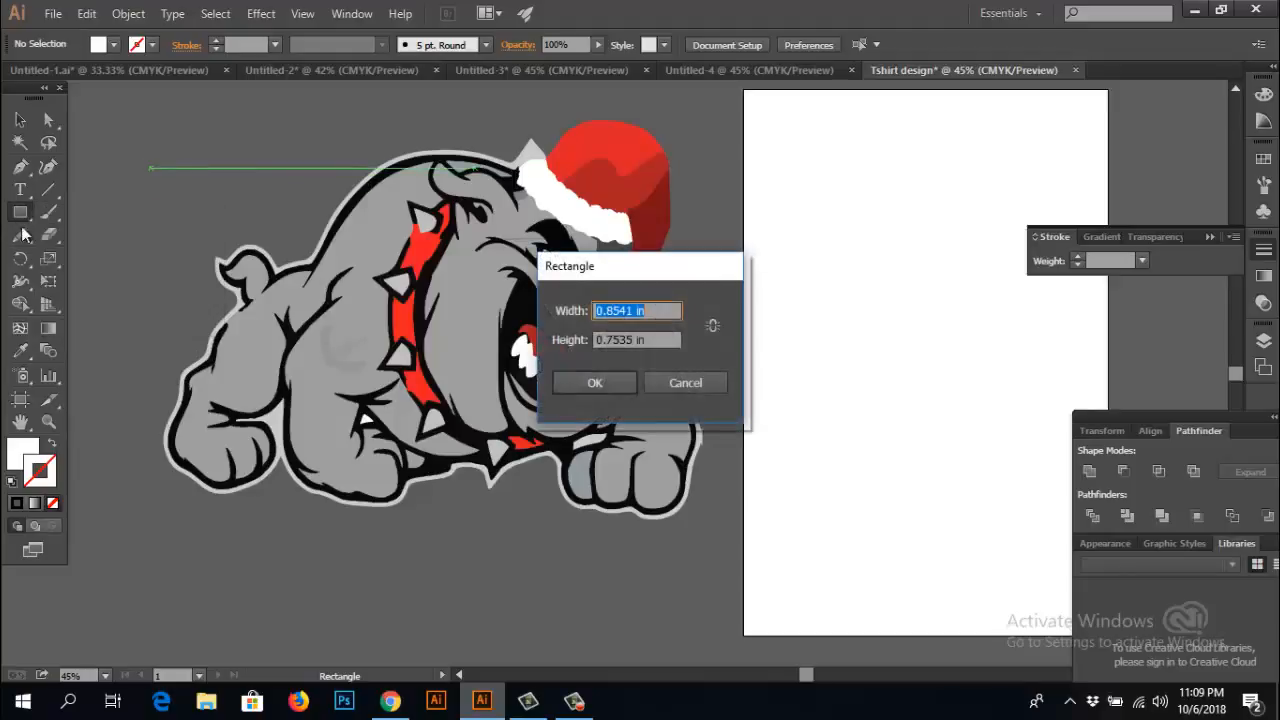
pyautogui.click(668, 383)
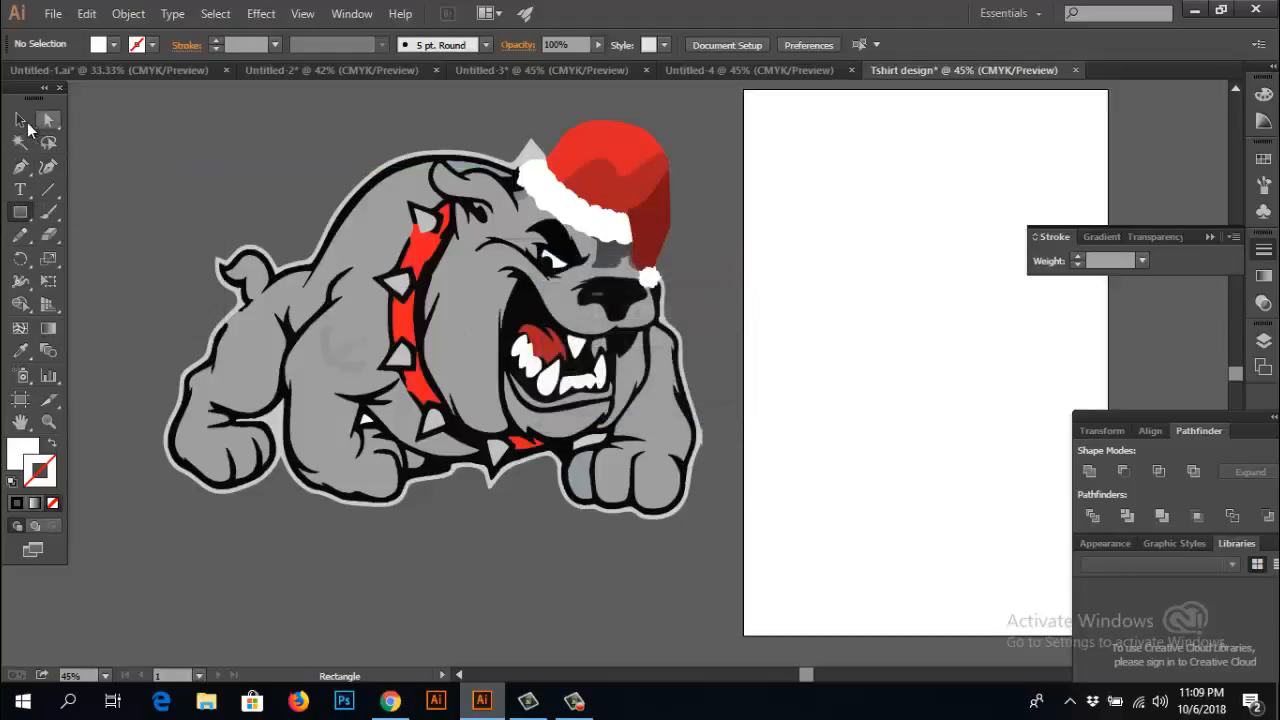
pyautogui.click(20, 119)
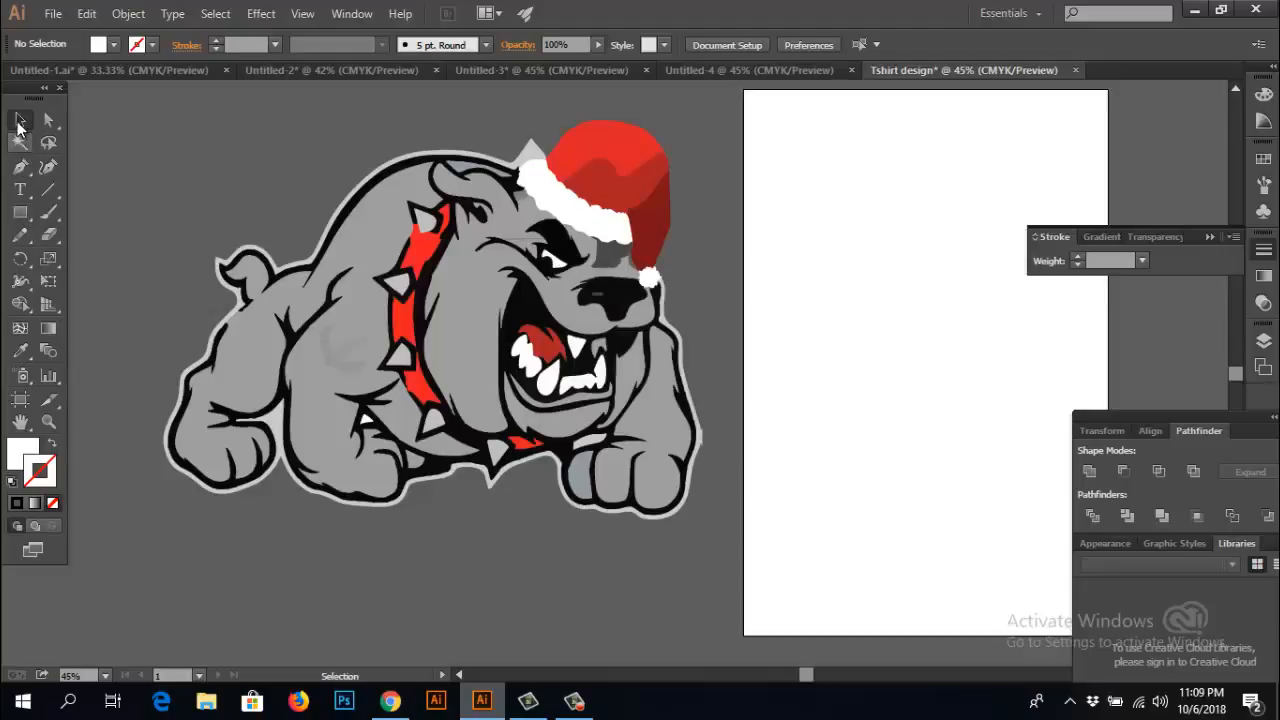
# - Draw a large circle with the Ellipse tool, centred on the bulldog's cheek and covering most of the body
pyautogui.click(20, 216)
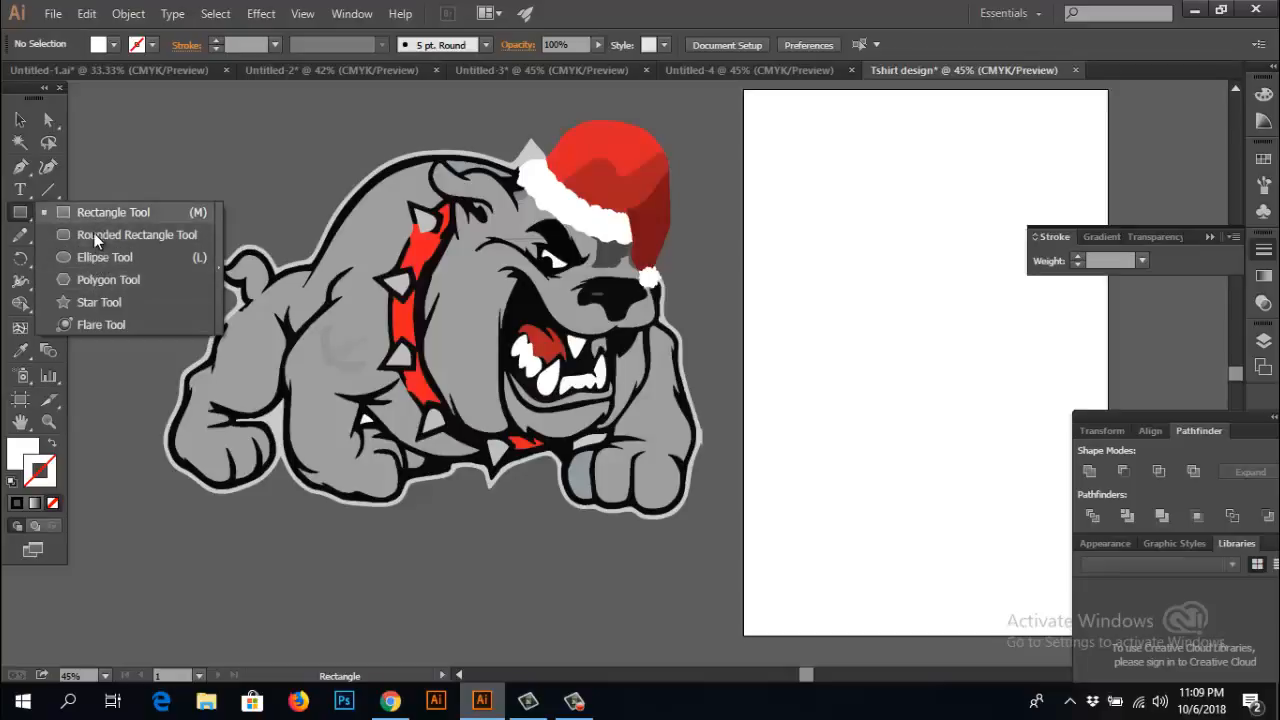
pyautogui.click(100, 257)
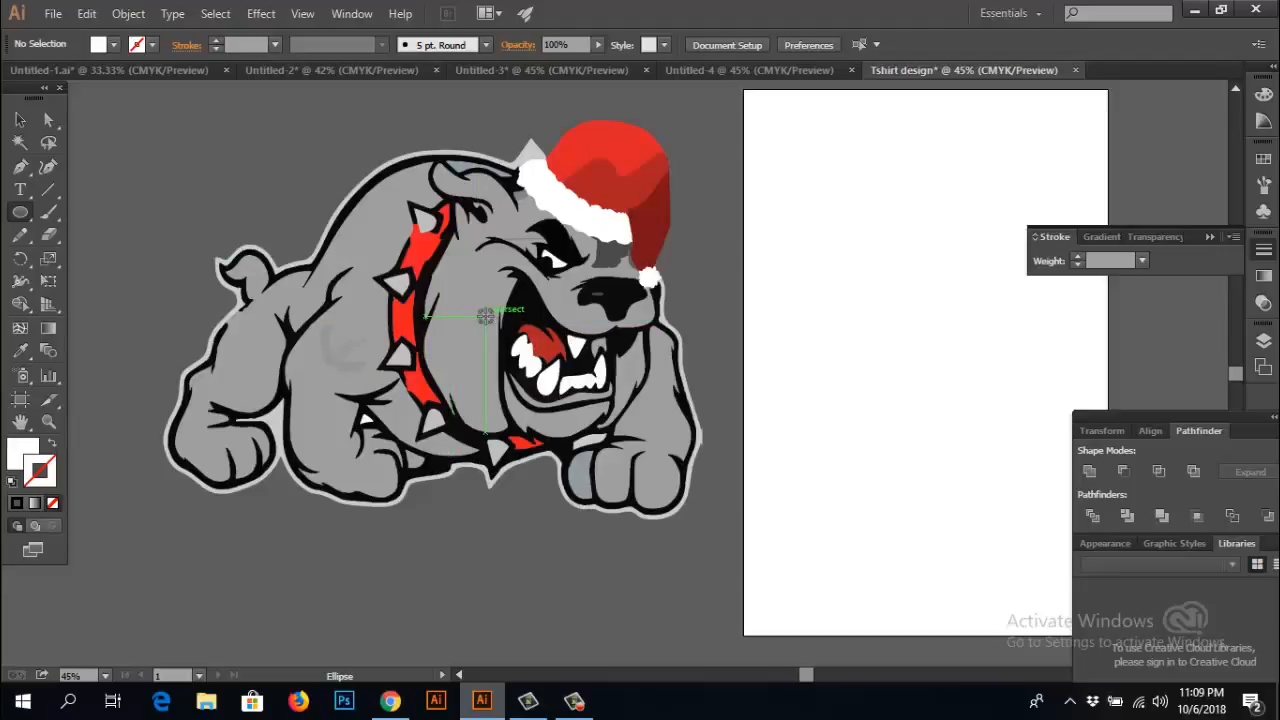
pyautogui.moveTo(485, 316); pyautogui.dragTo(676, 570)
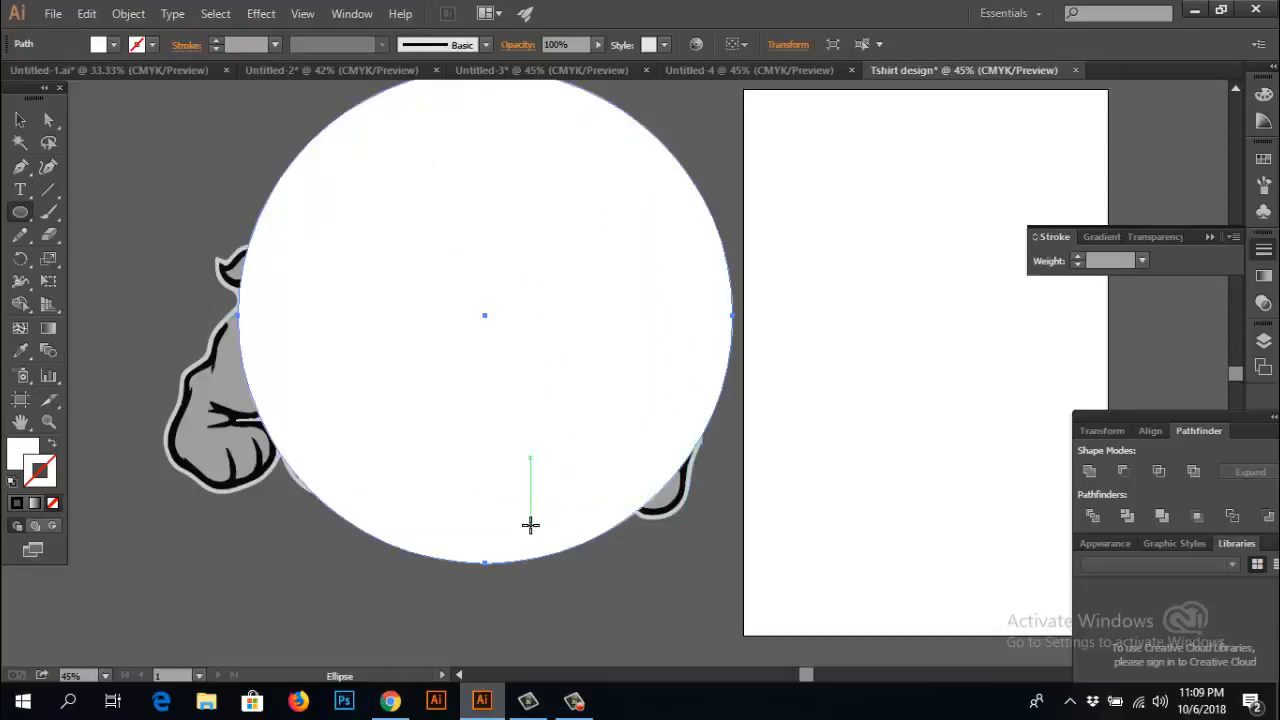
# - Swap the circle's fill and stroke to give it a white outline and no fill
pyautogui.click(19, 121)
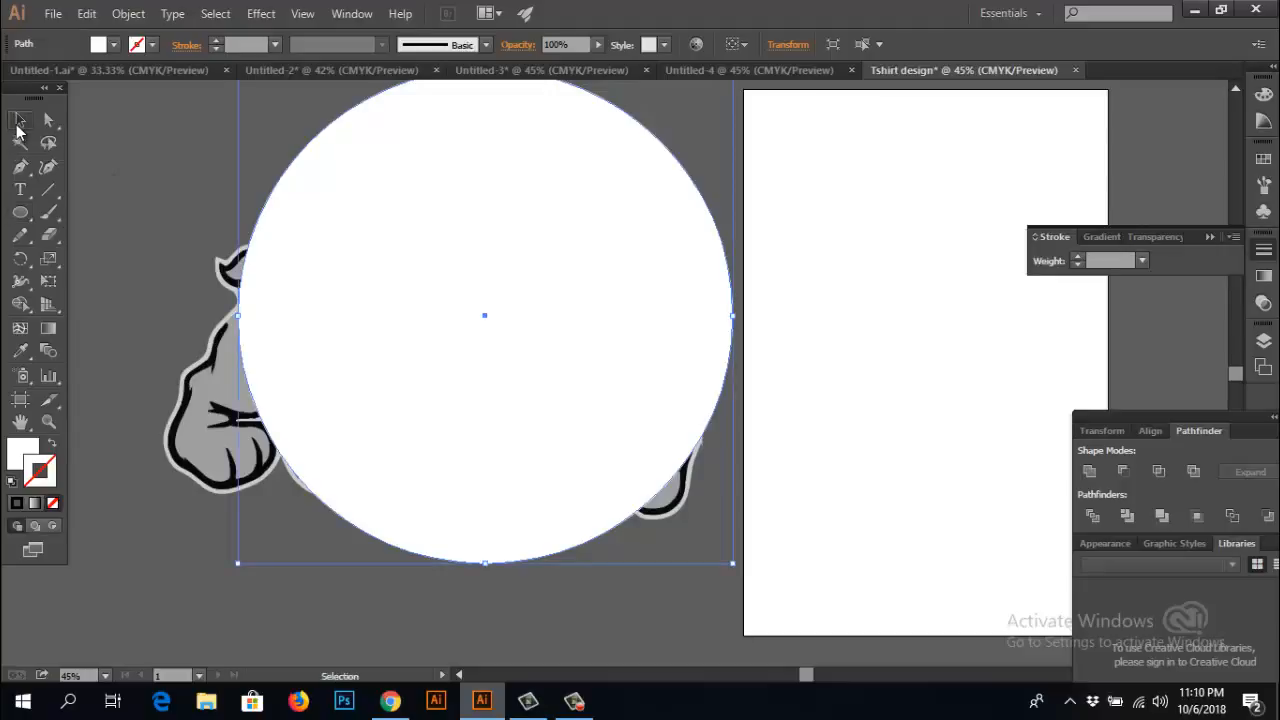
pyautogui.scroll(2, 520, 430)
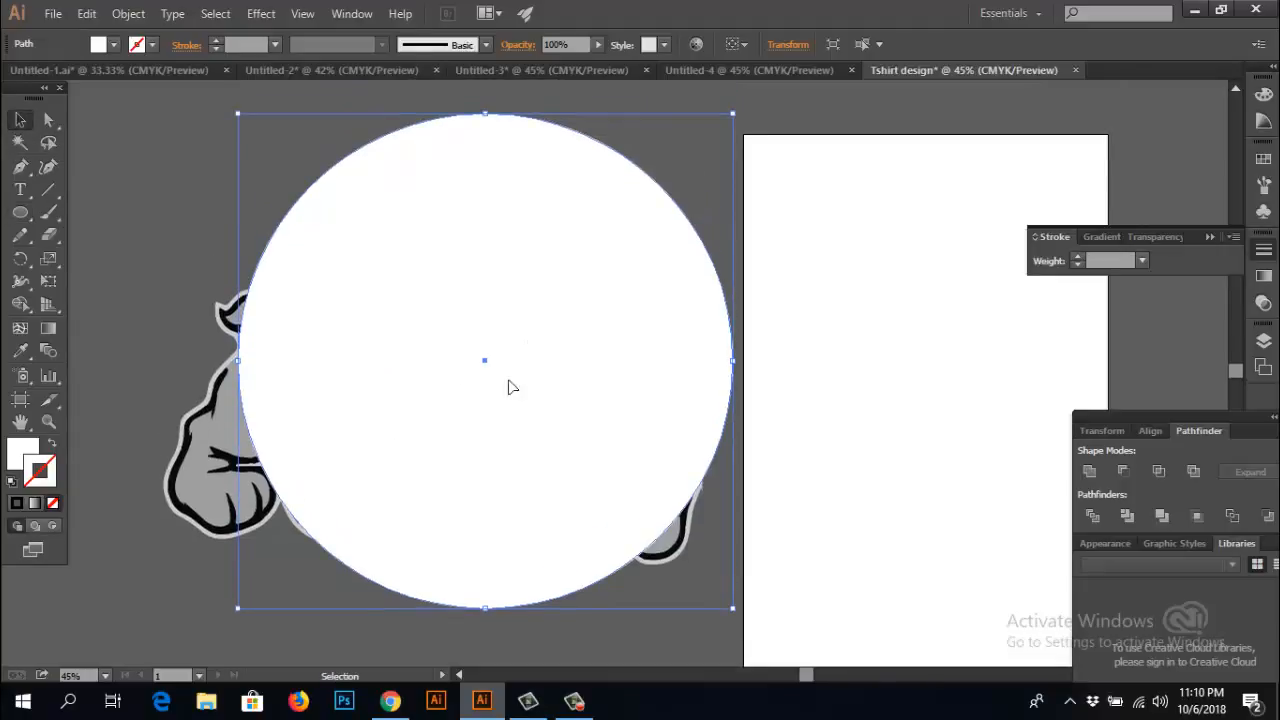
pyautogui.click(56, 451)
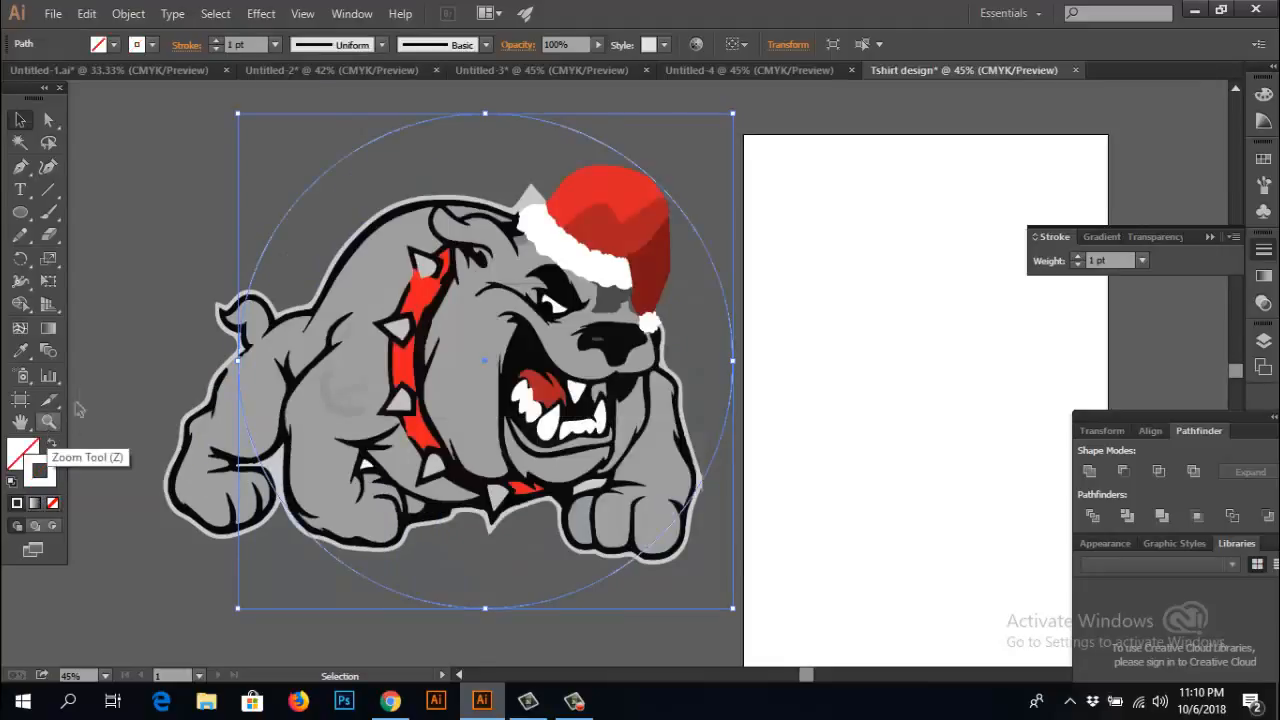
pyautogui.click(134, 208)
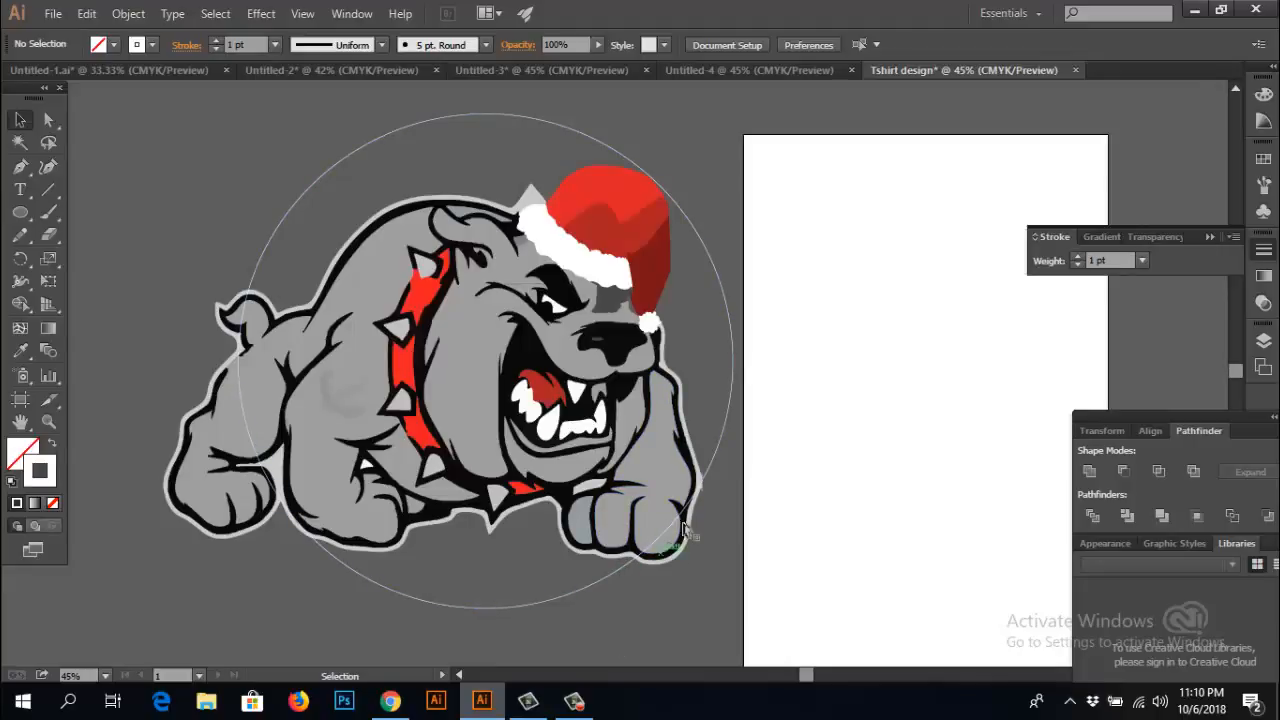
# - Reposition the circle around the bulldog's head and chest and scale it down slightly
pyautogui.moveTo(718, 310); pyautogui.dragTo(730, 256)
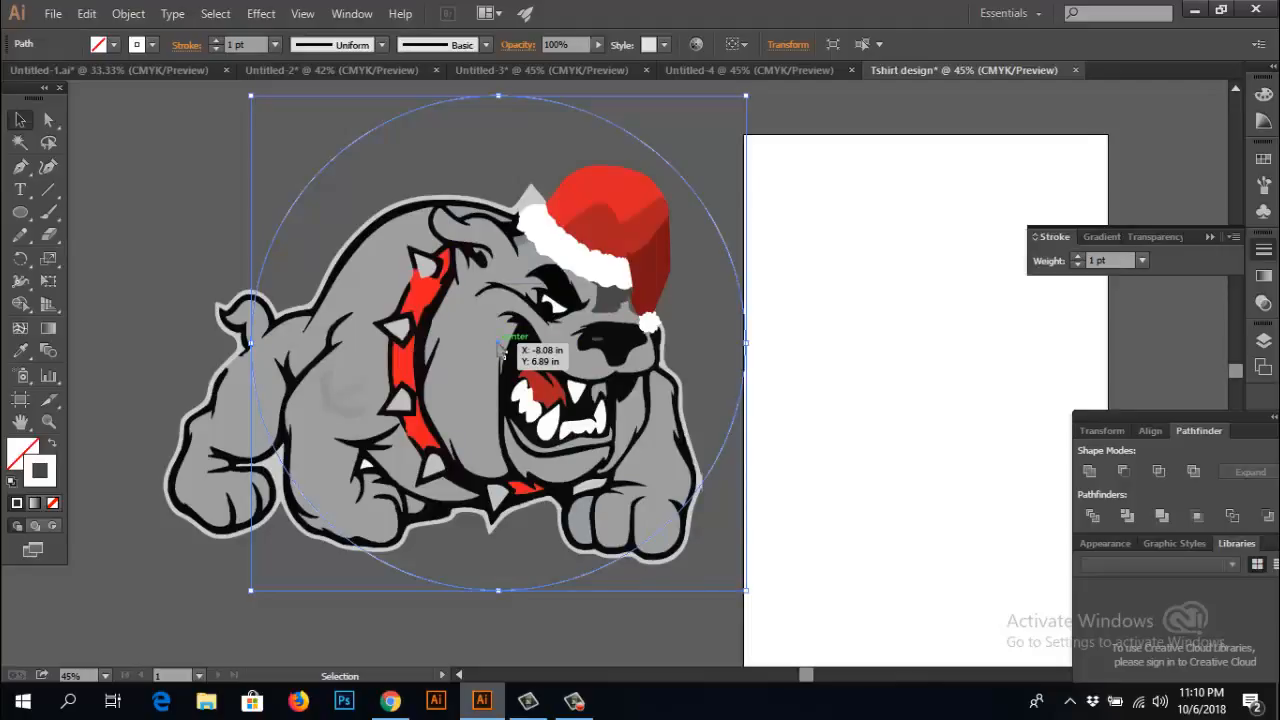
pyautogui.moveTo(498, 343); pyautogui.dragTo(496, 326)
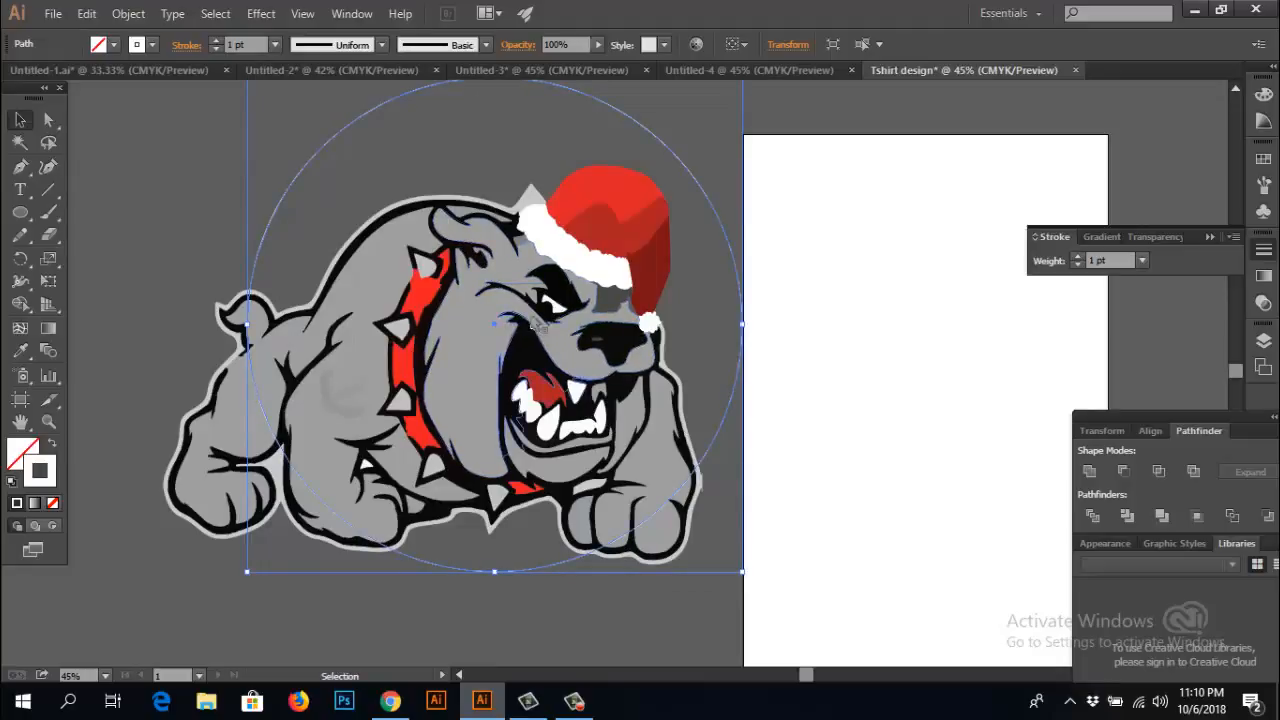
pyautogui.scroll(3, 500, 325)
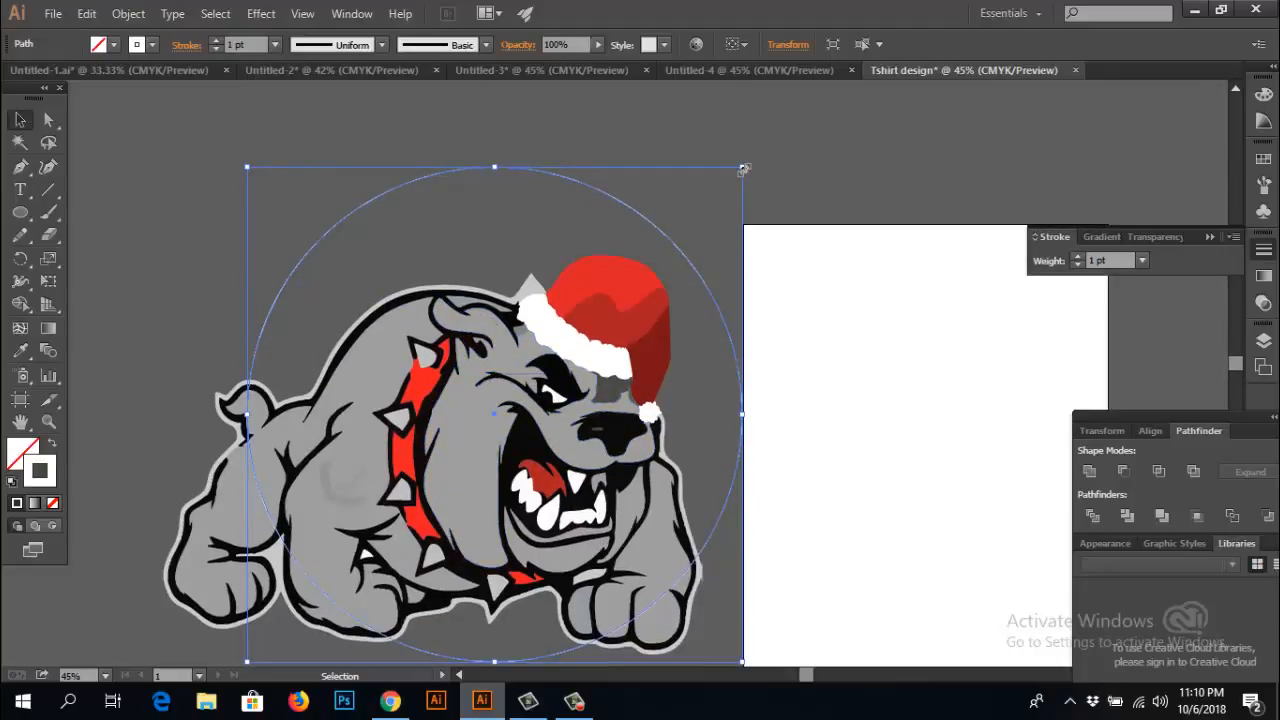
pyautogui.moveTo(743, 170); pyautogui.dragTo(735, 181)
pyautogui.click(714, 408)
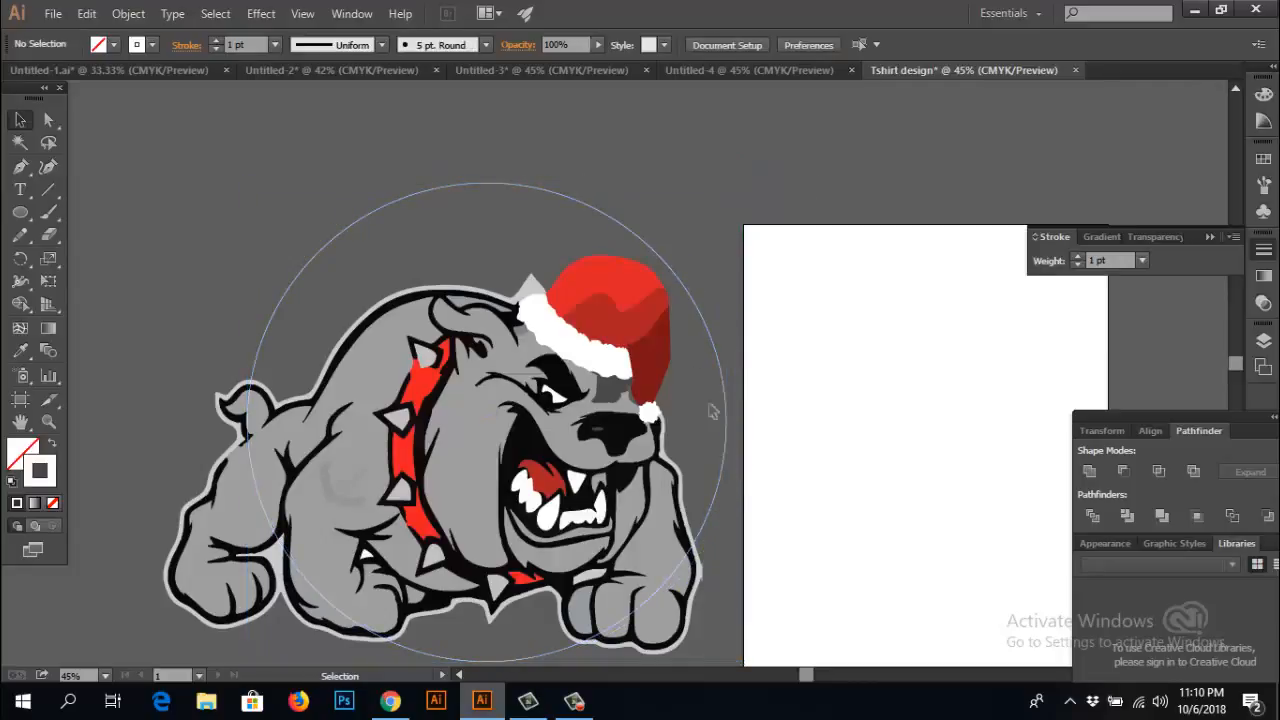
# - Set the circle's stroke weight to 3 pt
pyautogui.scroll(-2, 756, 391)
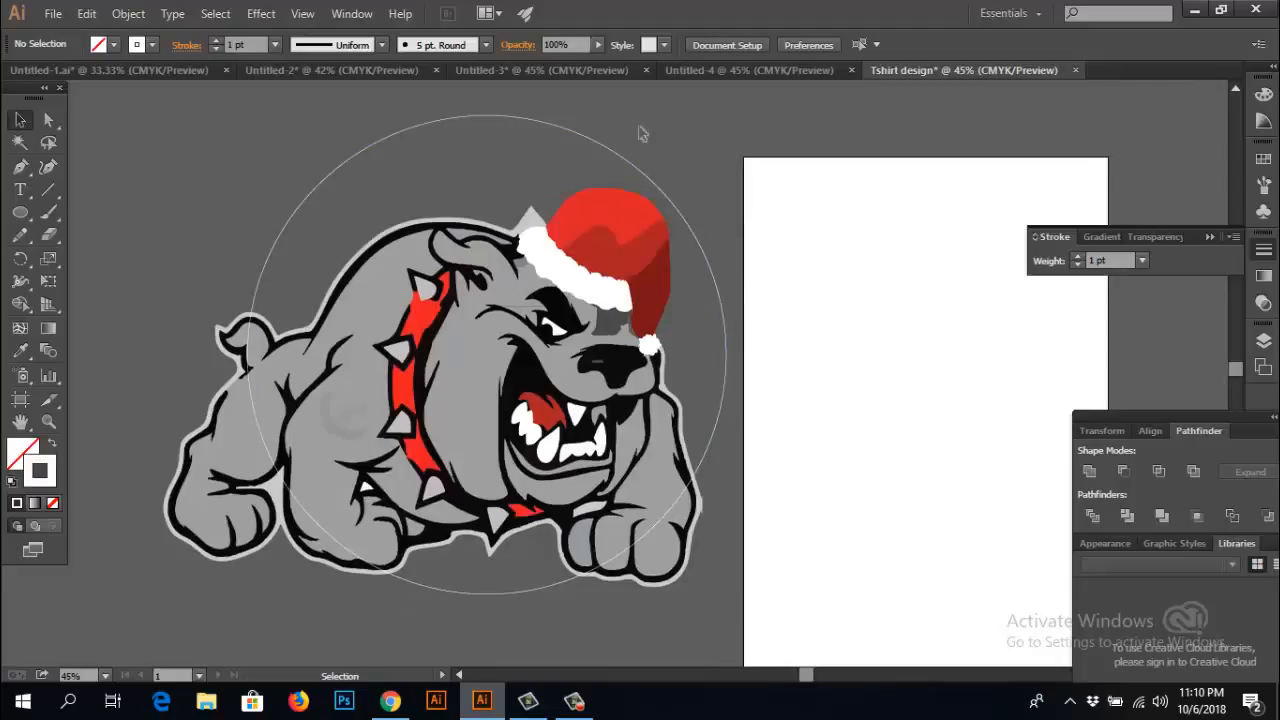
pyautogui.click(583, 157)
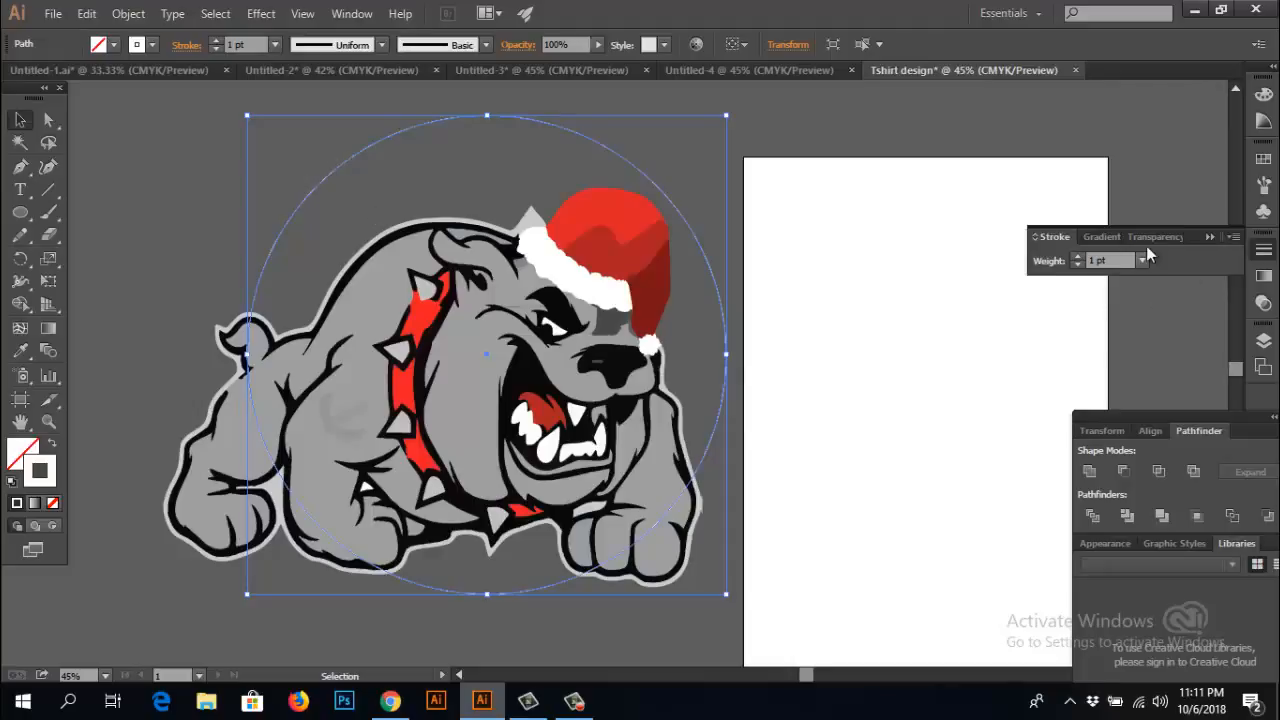
pyautogui.click(1160, 176)
pyautogui.click(1209, 237)
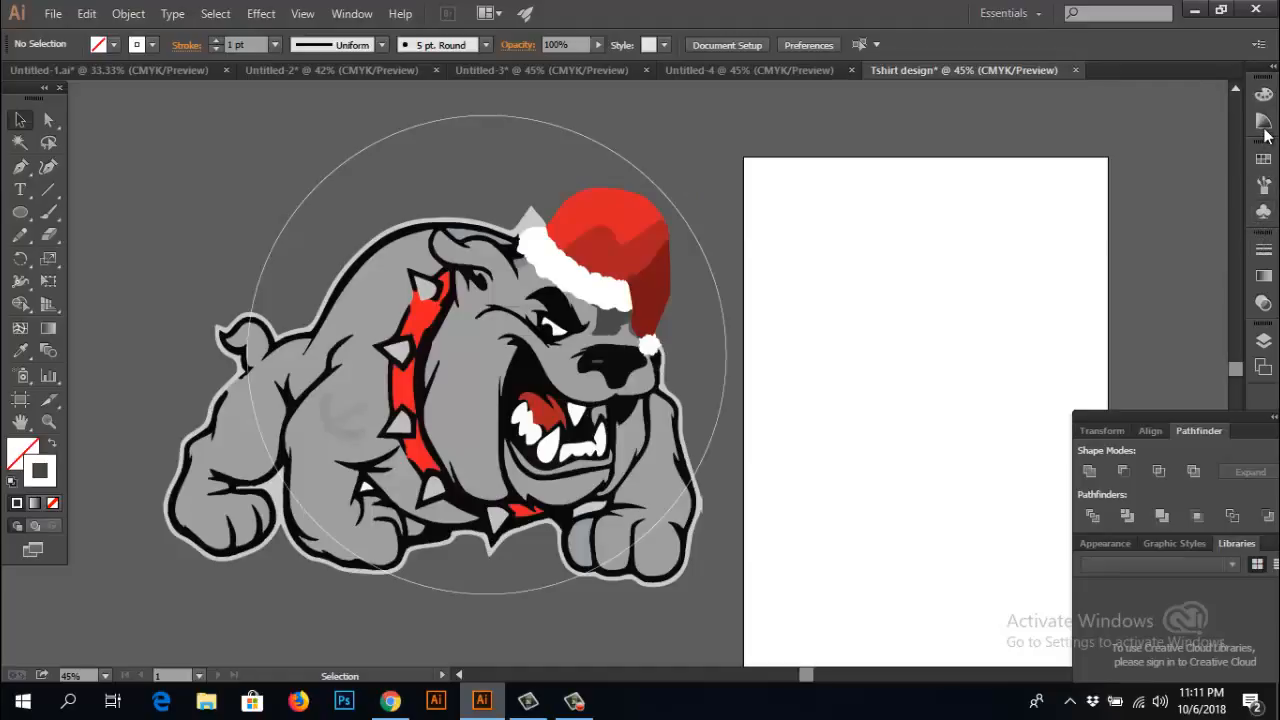
pyautogui.click(1268, 251)
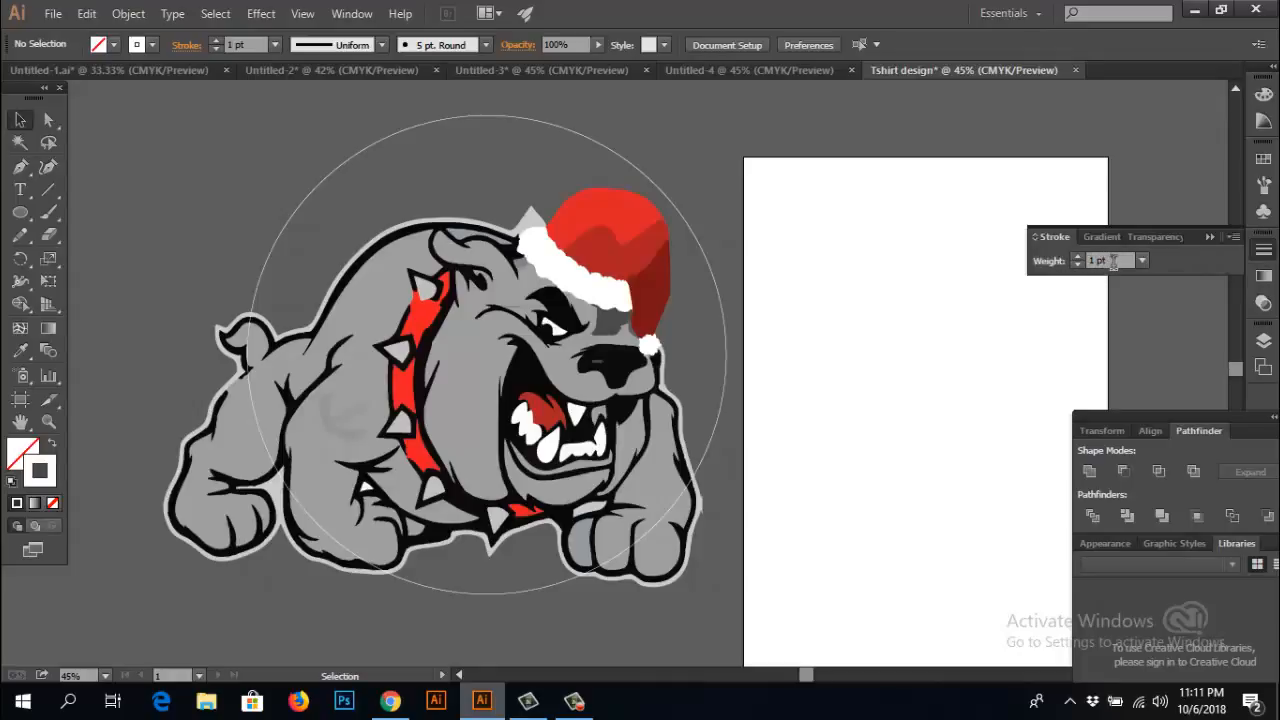
pyautogui.click(1115, 261)
pyautogui.click(640, 177)
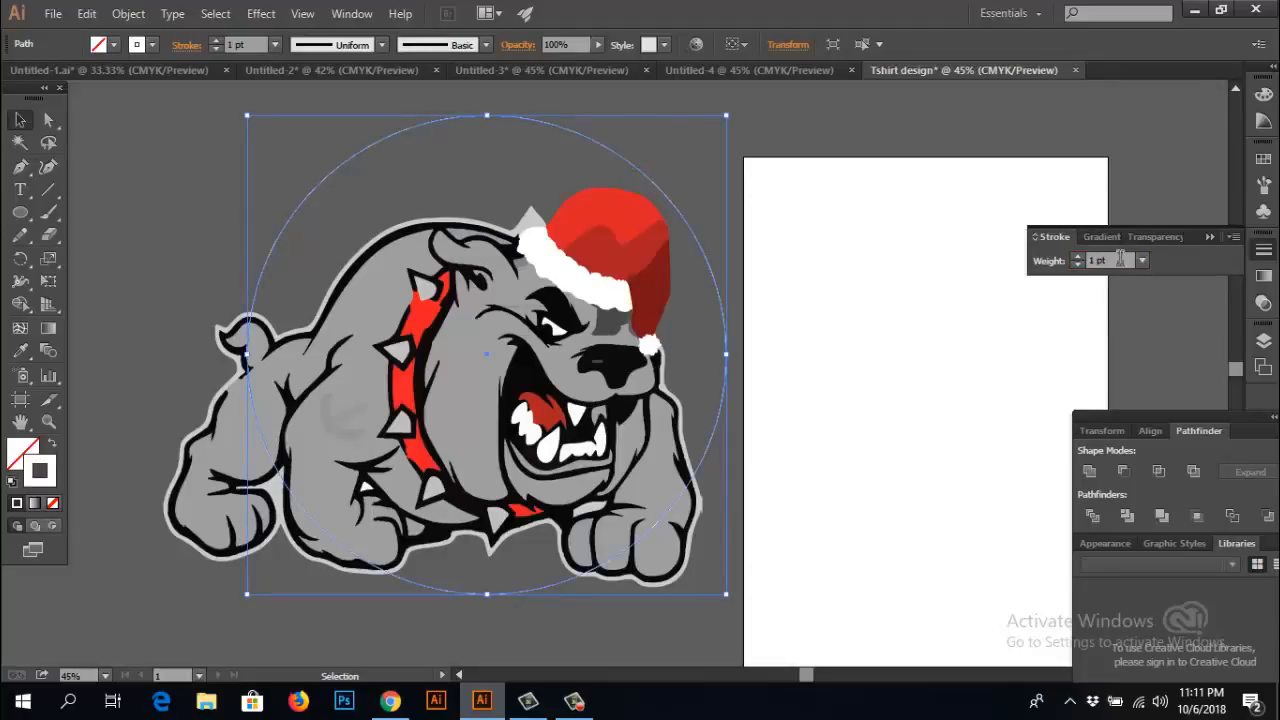
pyautogui.click(1110, 260)
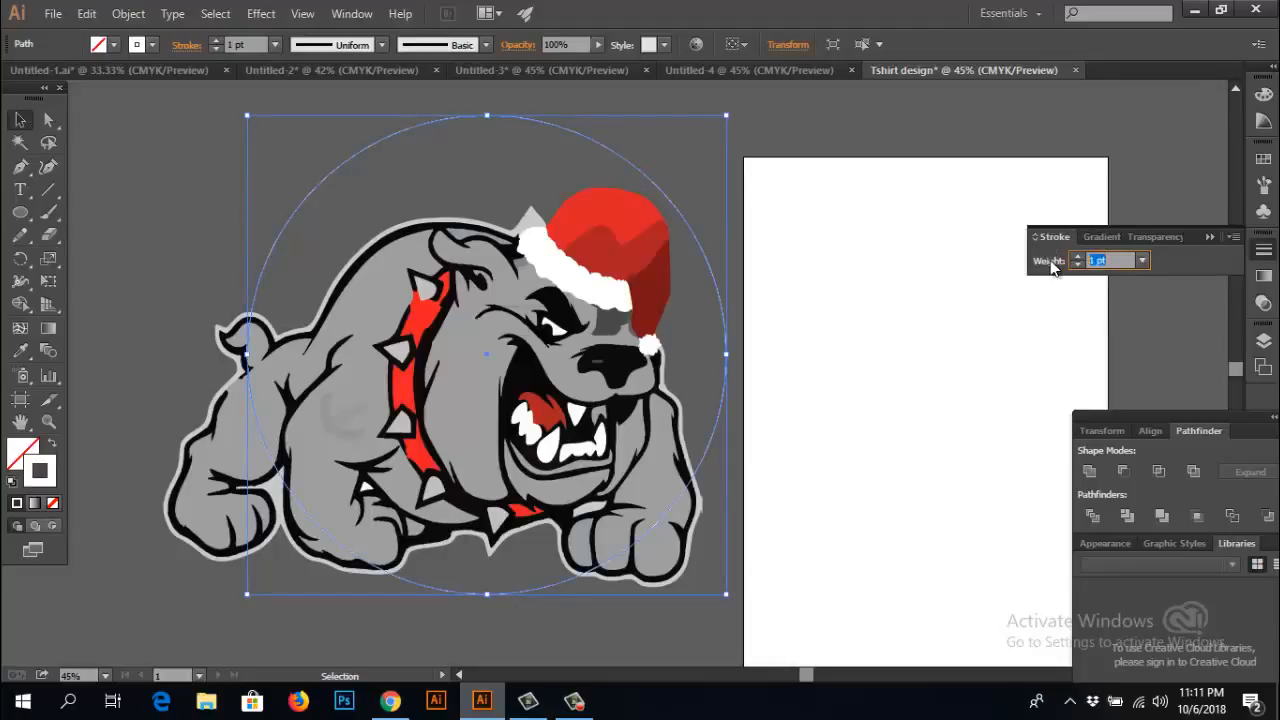
pyautogui.click(845, 150)
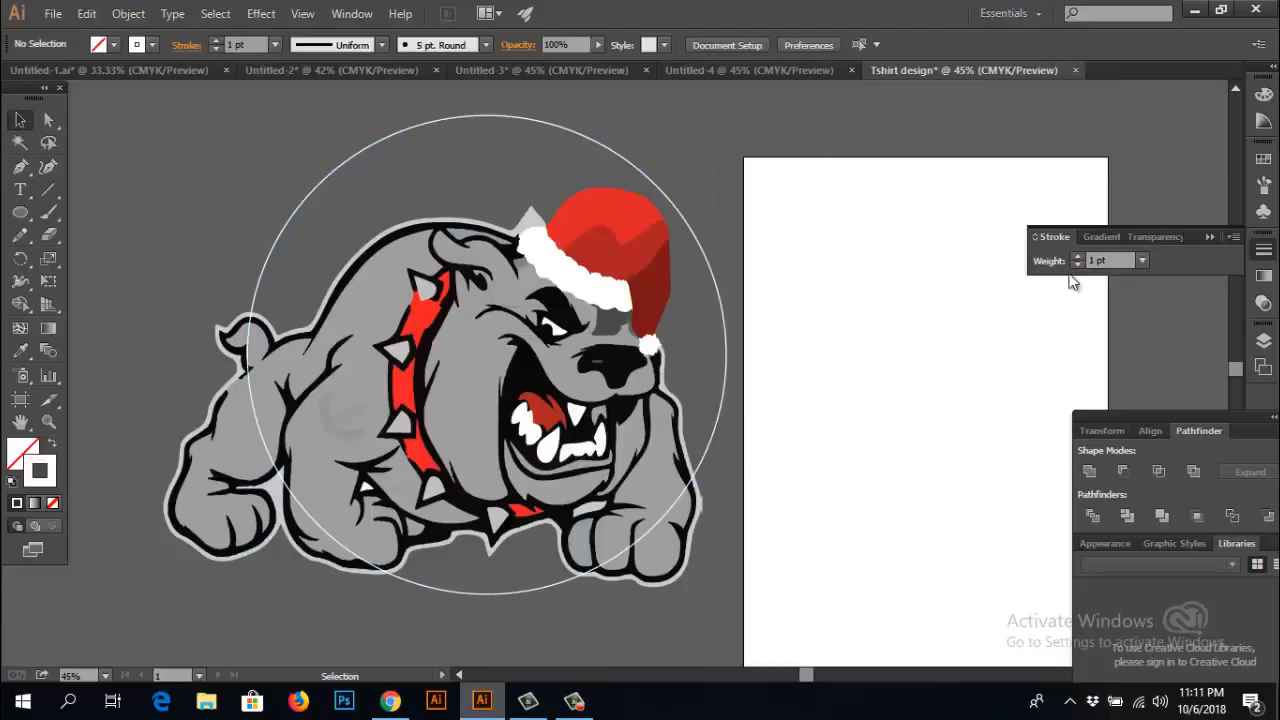
# - Set the circle's stroke weight to 30 pt to make a thick white ring
pyautogui.click(627, 163)
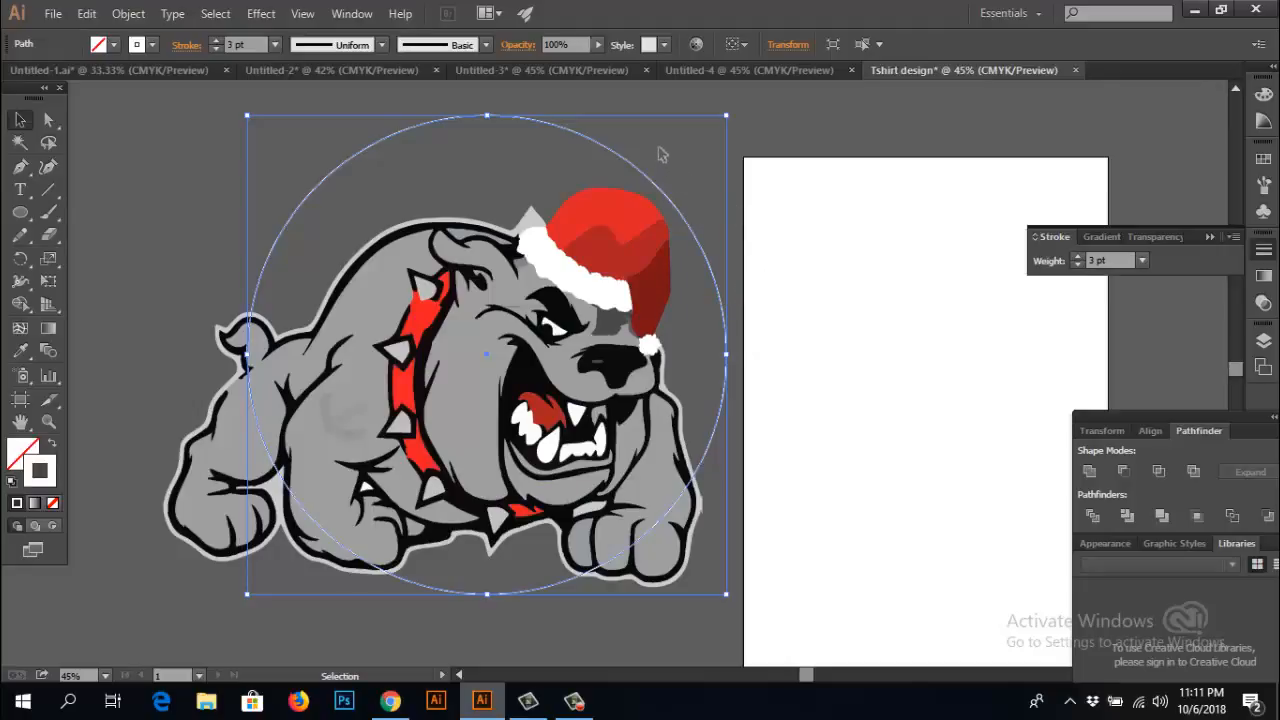
pyautogui.moveTo(660, 150); pyautogui.dragTo(561, 170)
pyautogui.click(1117, 258)
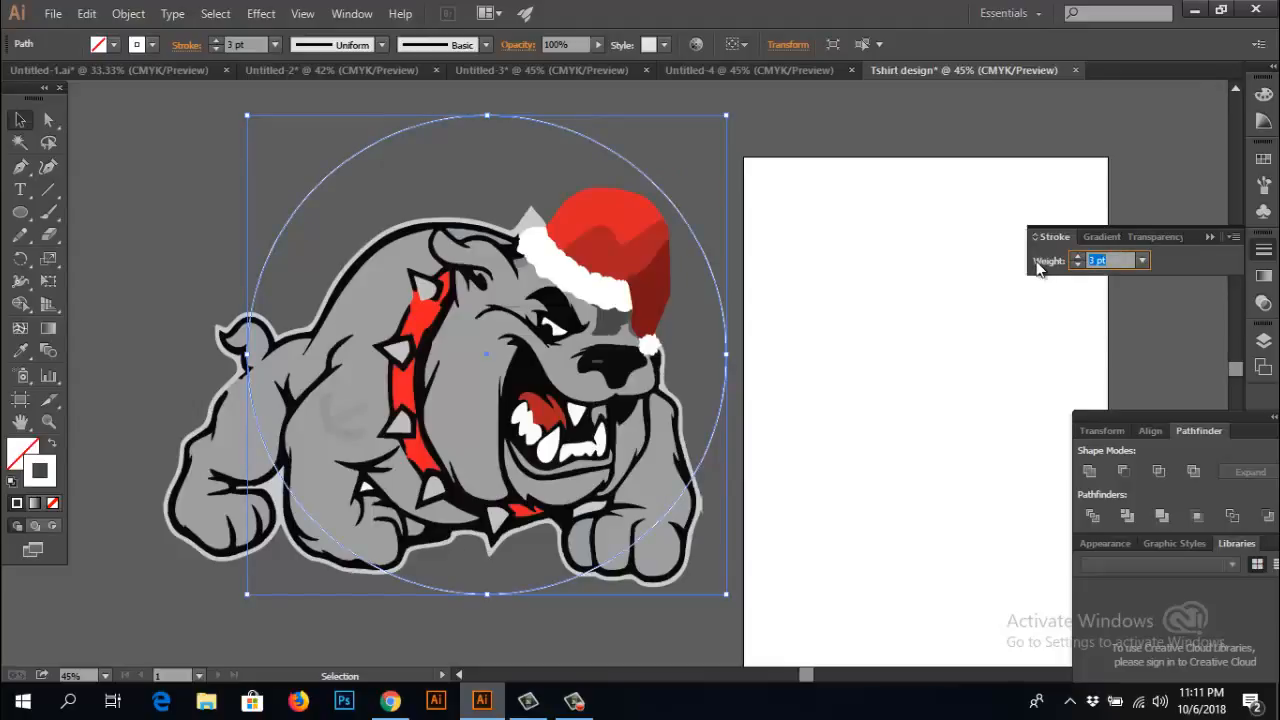
pyautogui.write('30')
pyautogui.click(843, 138)
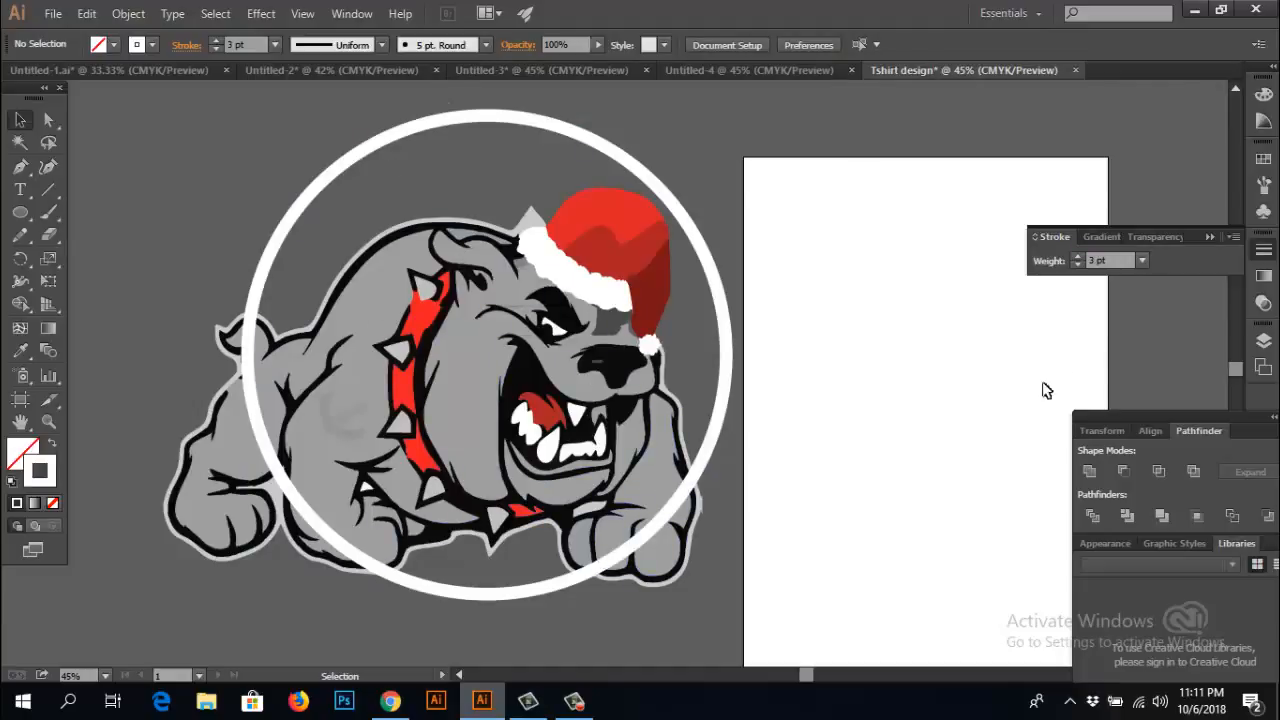
# - Try duplicating the ring in place and offsetting the copy slightly down and to the right over the bulldog
pyautogui.click(720, 305)
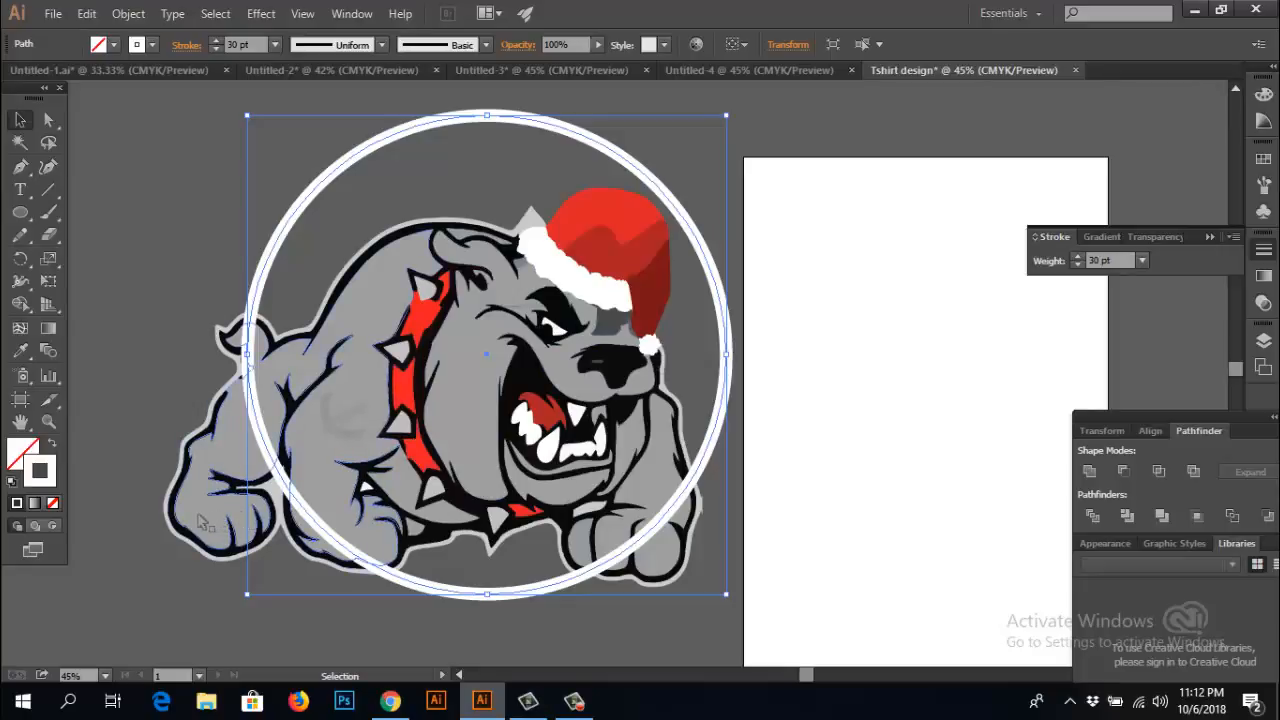
pyautogui.click(520, 165)
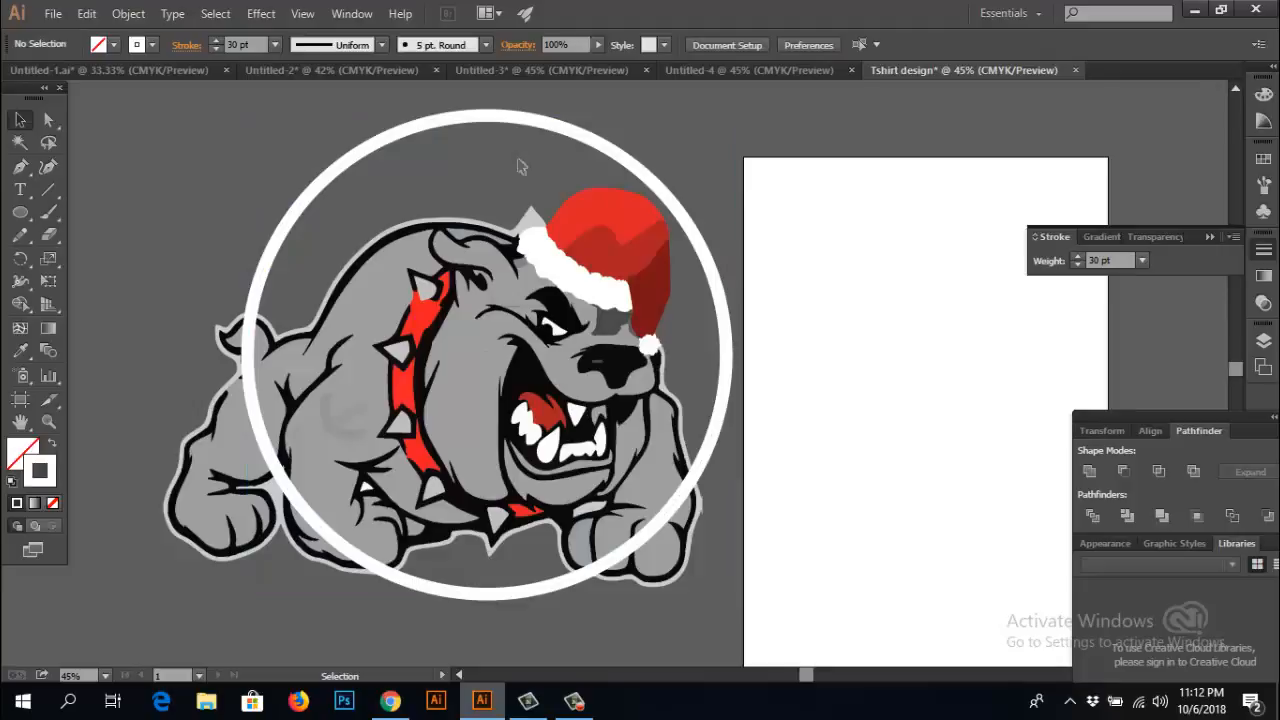
pyautogui.click(586, 130)
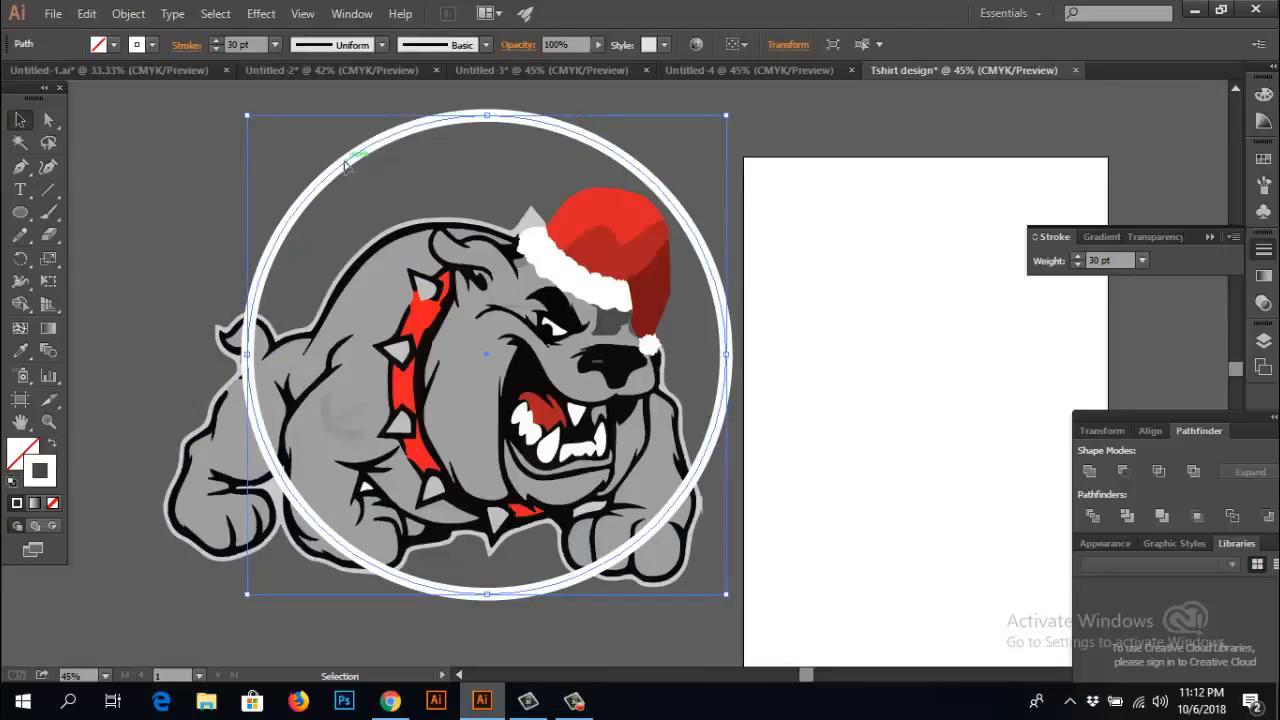
pyautogui.press('ctrl')
pyautogui.press('ctrl')
pyautogui.moveTo(338, 173); pyautogui.dragTo(369, 197)
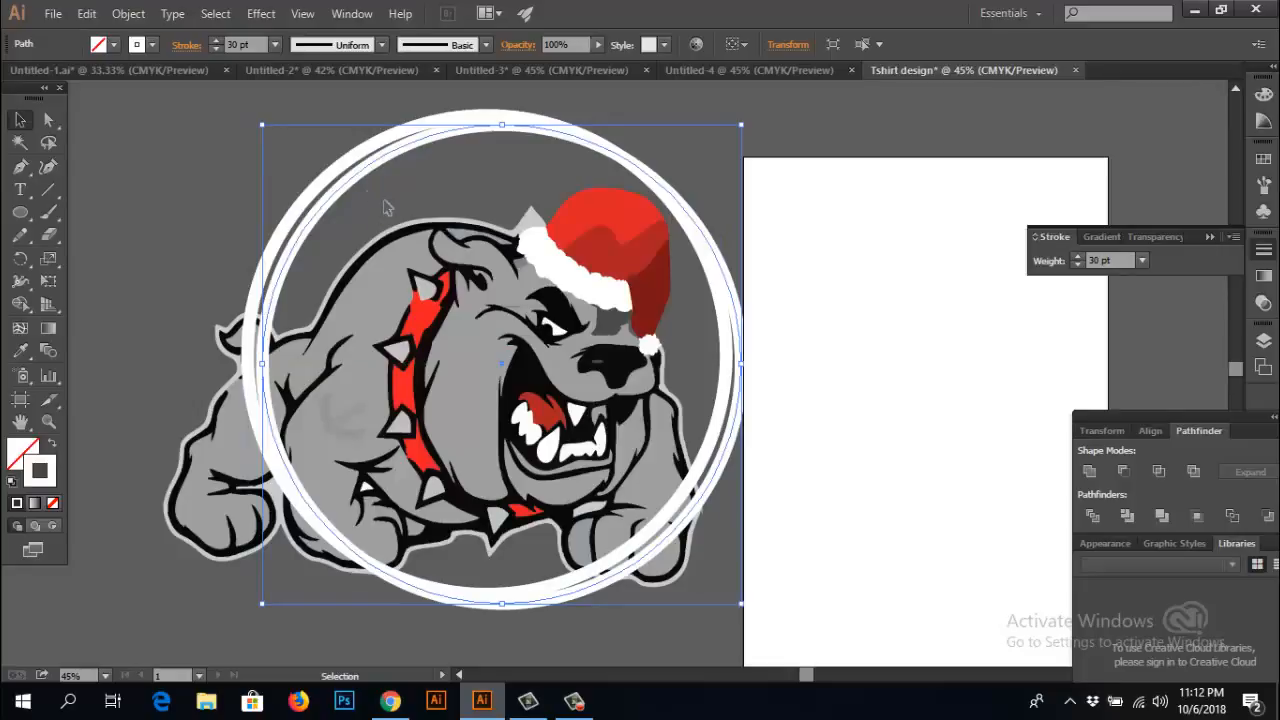
pyautogui.hotkey('ctrl', 'z')
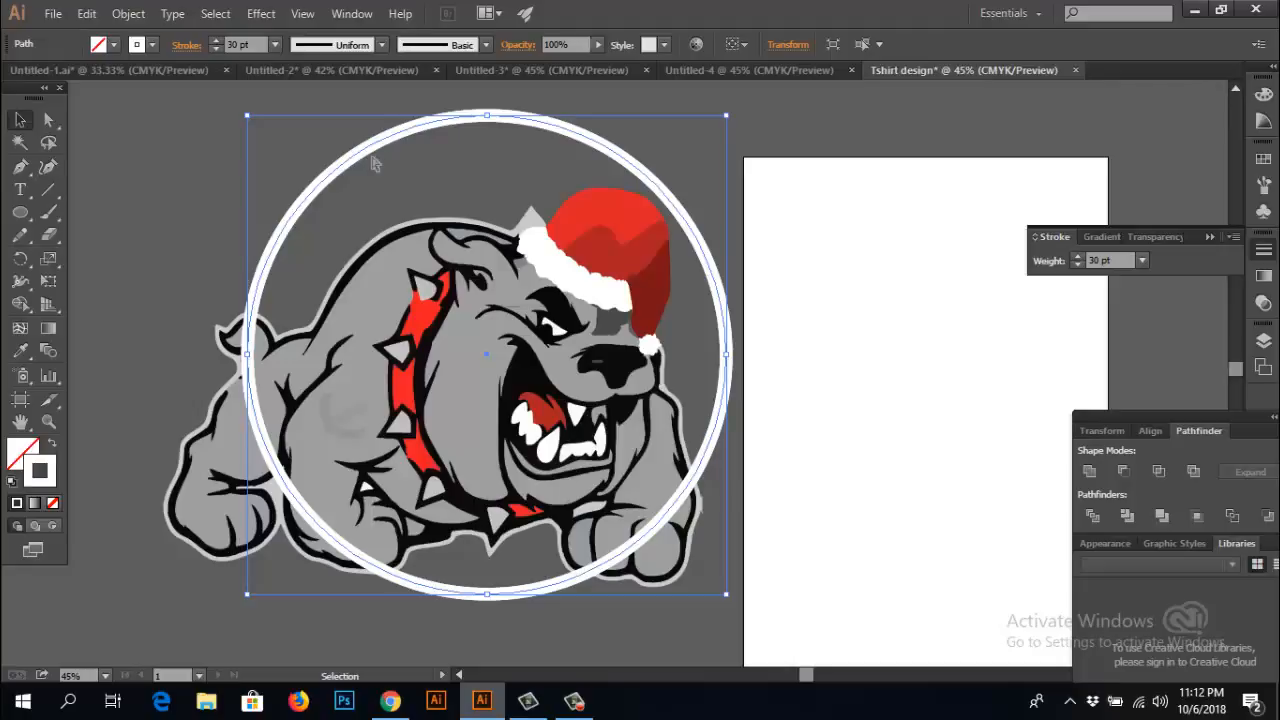
pyautogui.press('a')
pyautogui.hotkey('ctrl', 'shift', 'a')
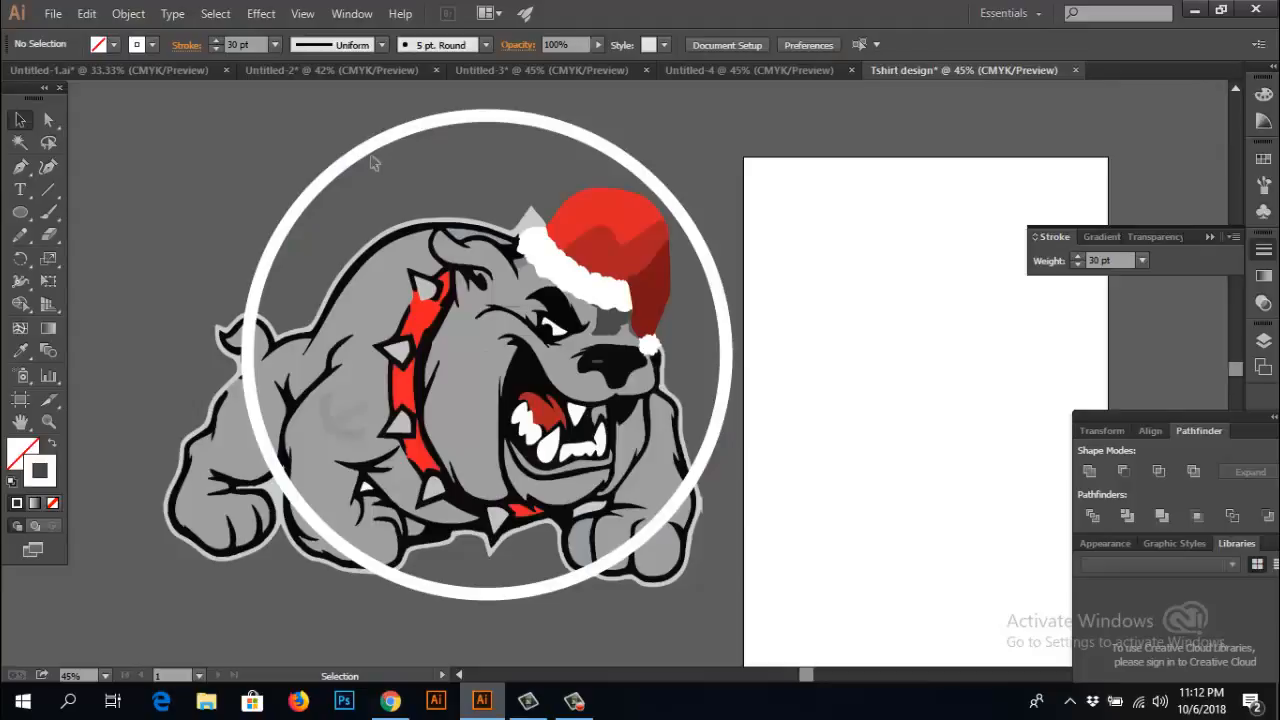
# - Shift the single ring slightly down and to the right, undo the move and deselect it
pyautogui.click(367, 145)
pyautogui.moveTo(368, 152); pyautogui.dragTo(382, 174)
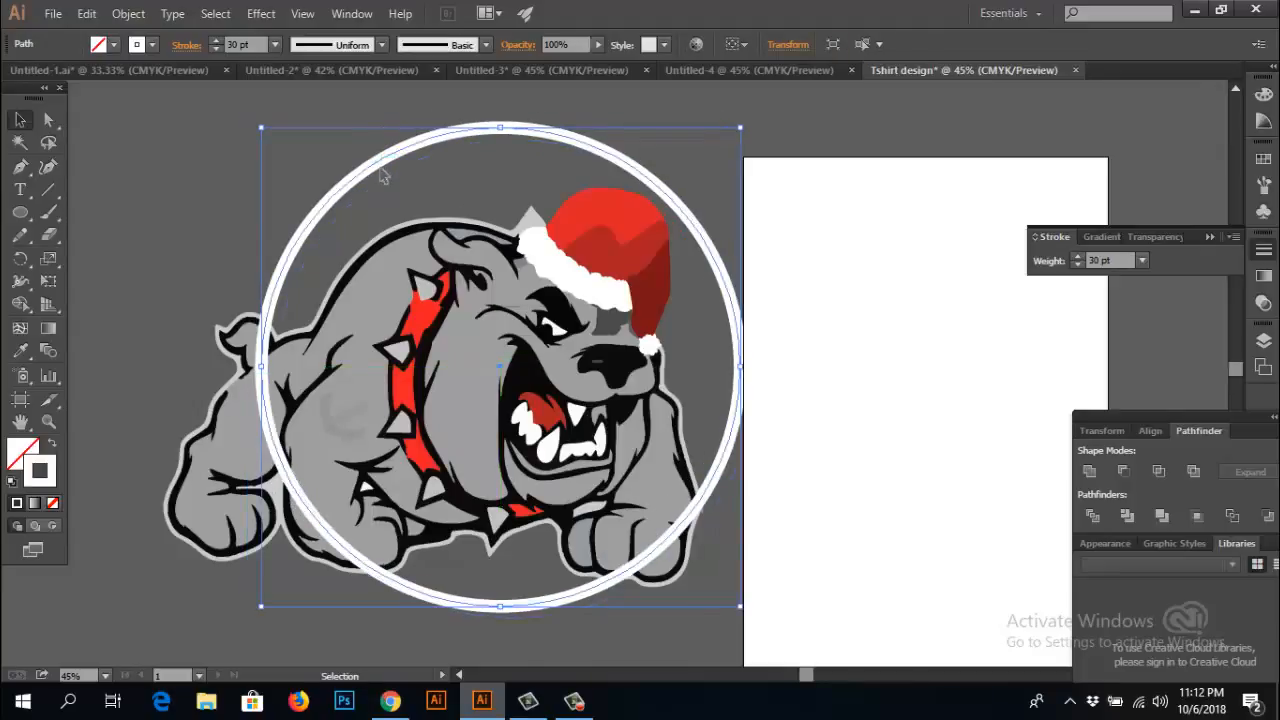
pyautogui.press('a')
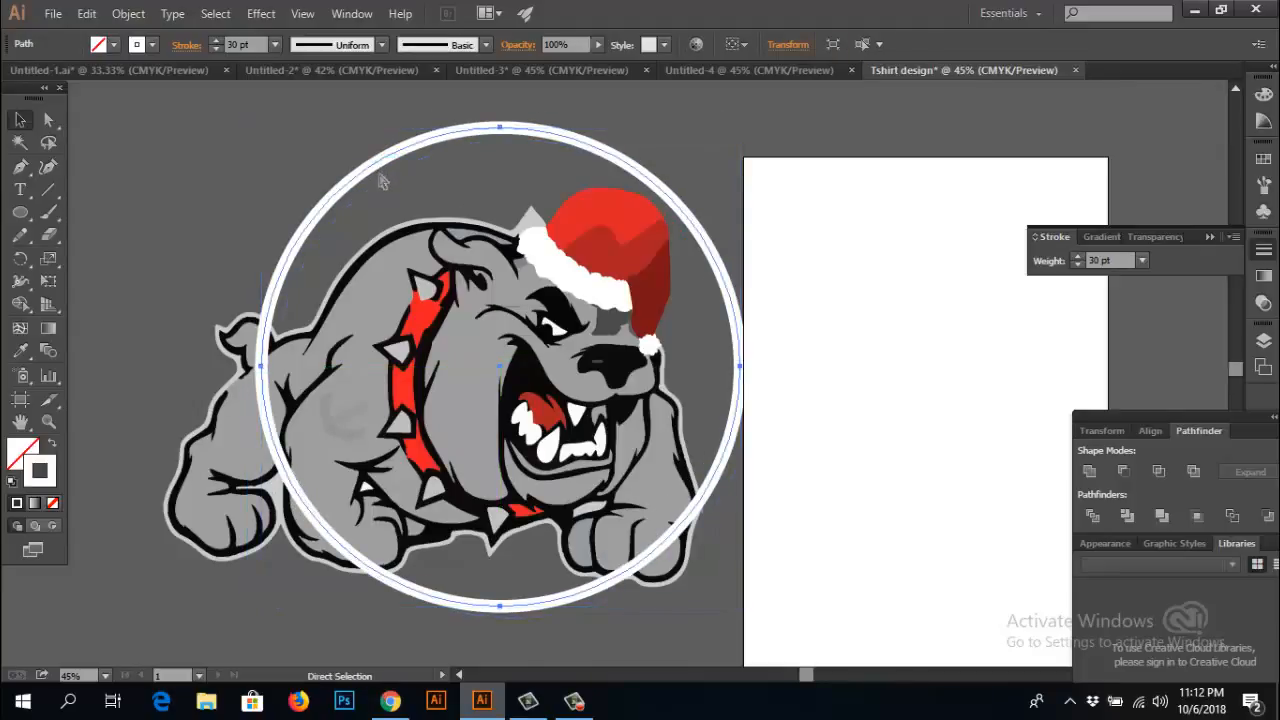
pyautogui.press('v')
pyautogui.hotkey('ctrl', 'z')
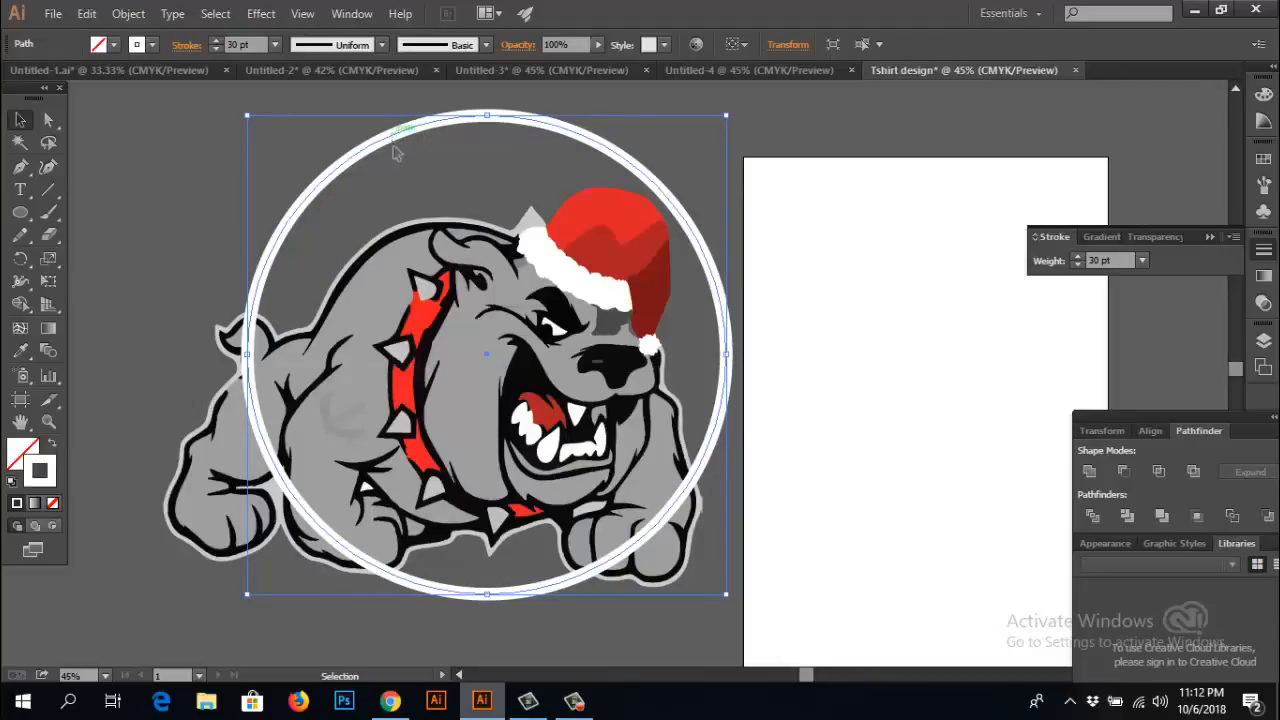
pyautogui.click(432, 170)
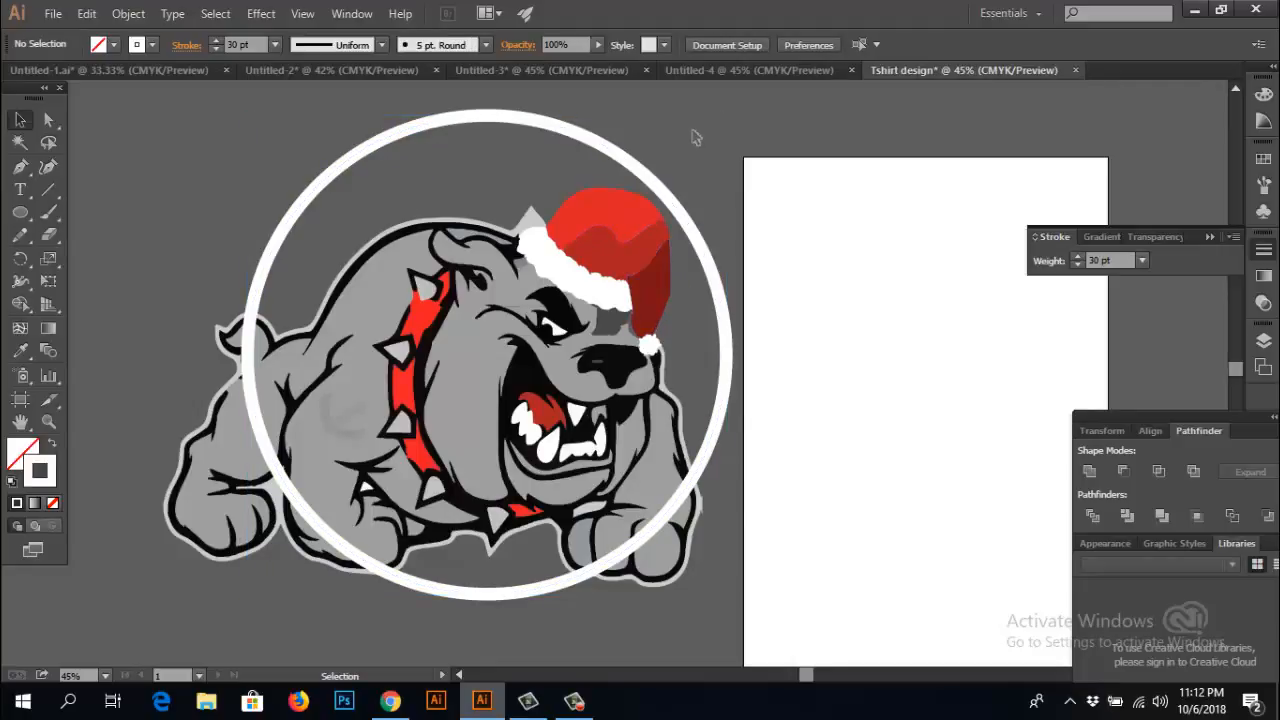
# - Select the bulldog artwork together with the ring and bring the floating Pathfinder options fully into view
pyautogui.moveTo(689, 131); pyautogui.dragTo(170, 566)
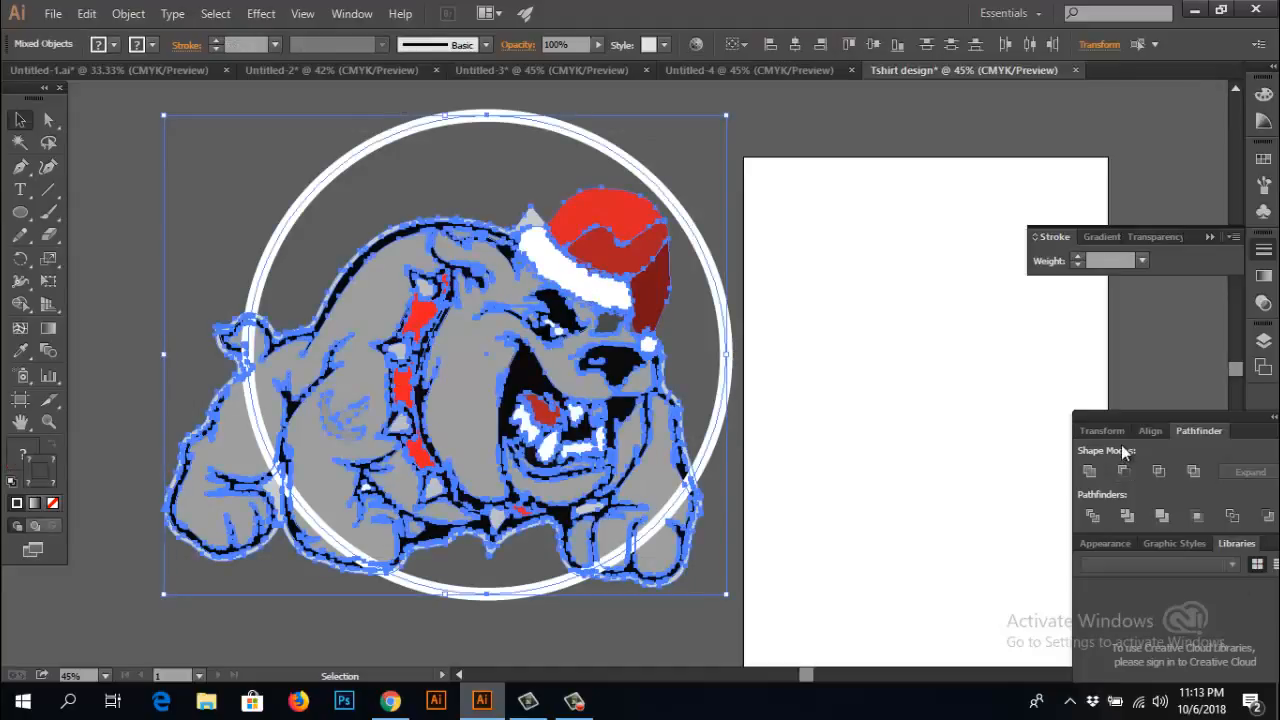
pyautogui.click(1273, 417)
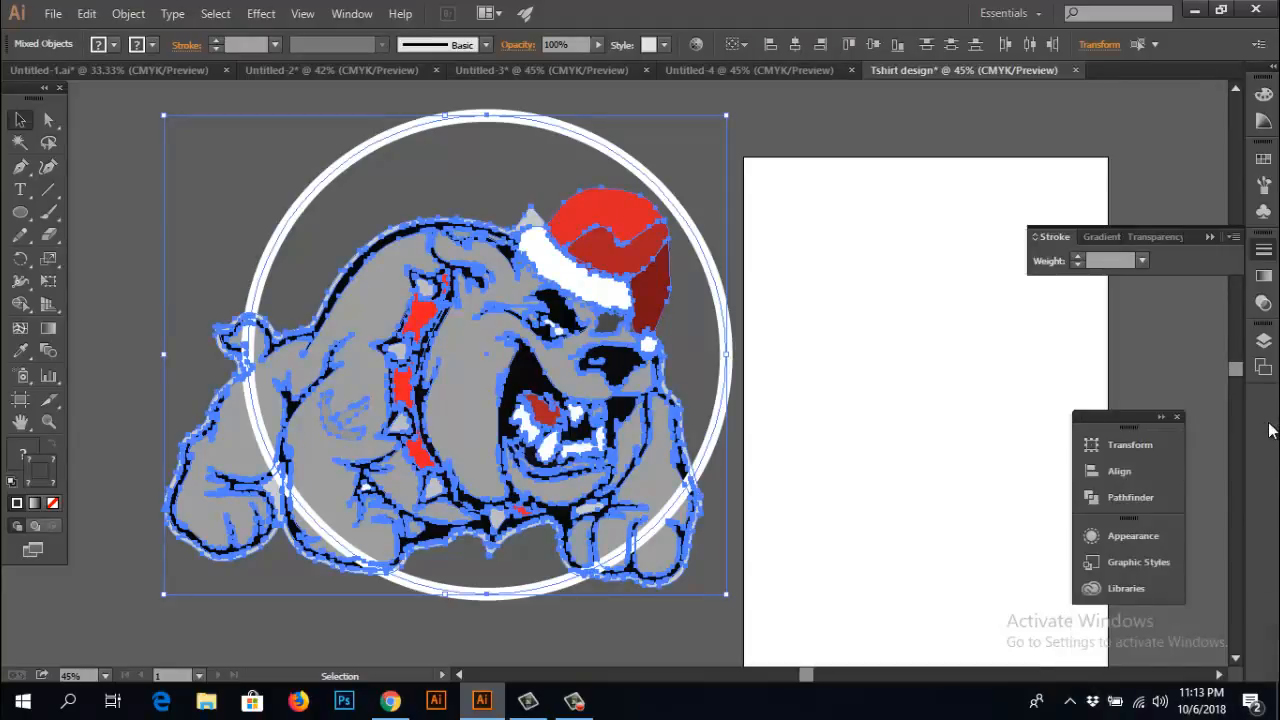
pyautogui.click(1179, 416)
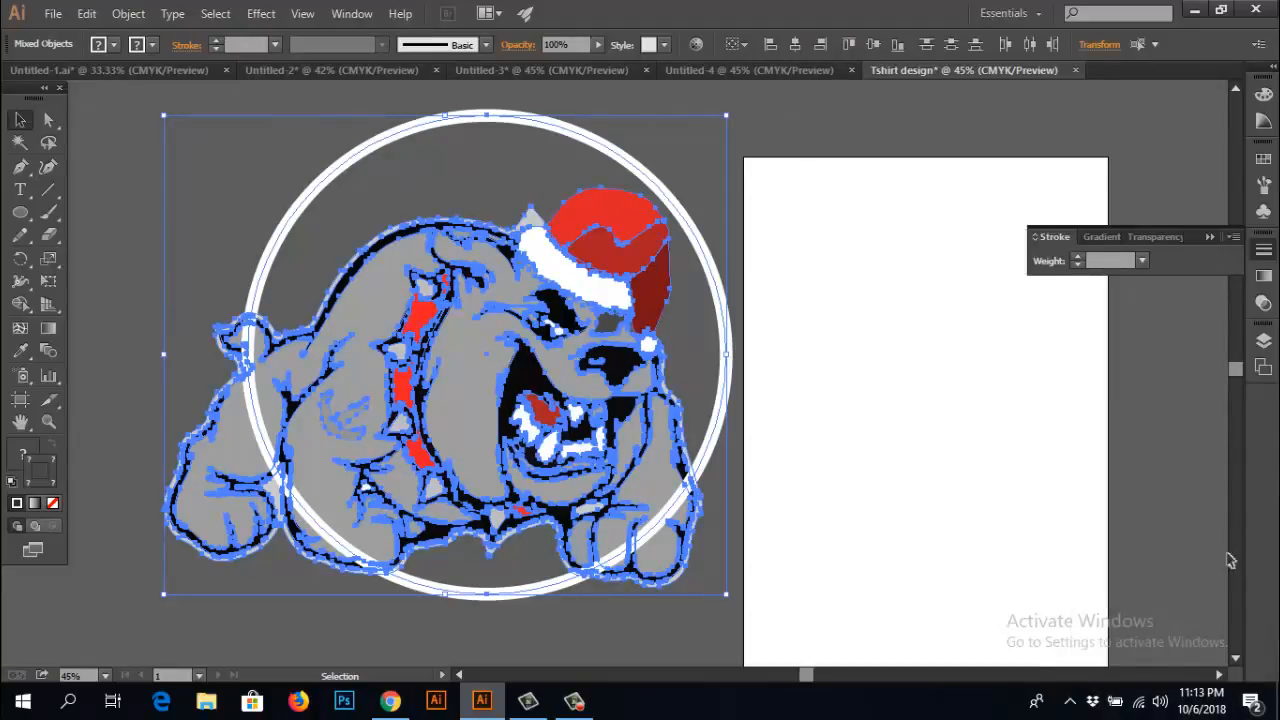
pyautogui.click(350, 13)
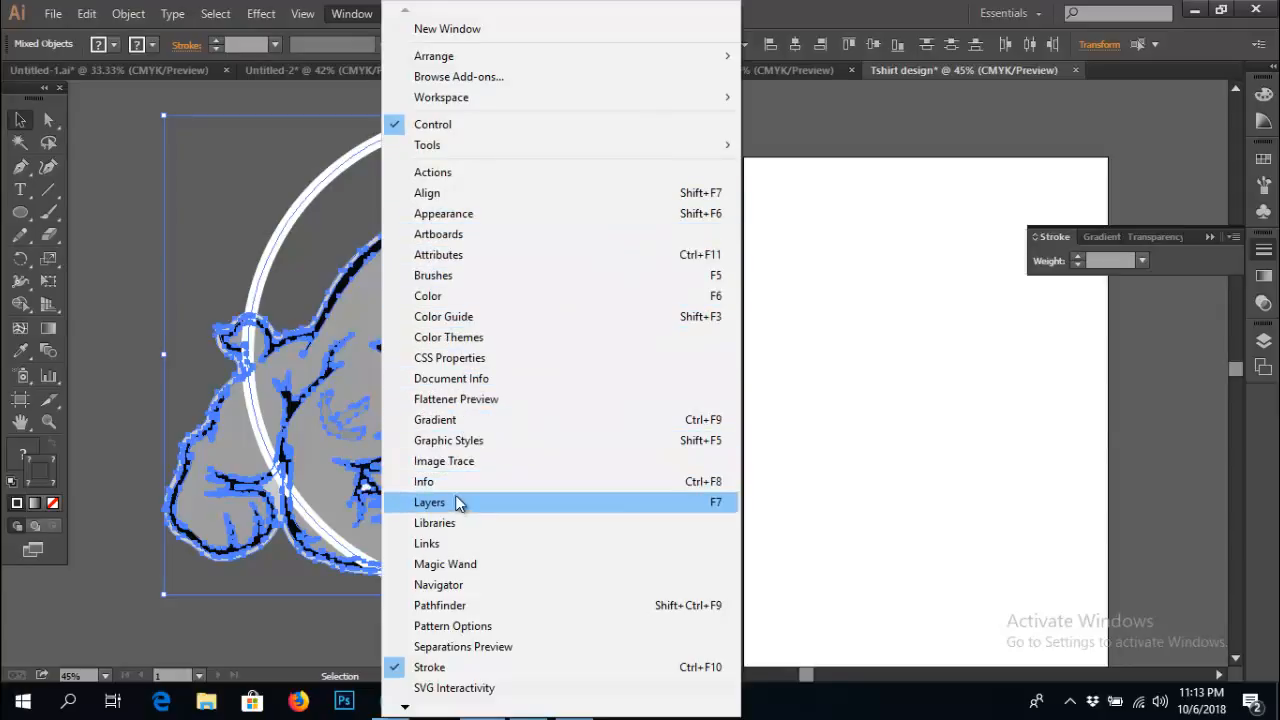
pyautogui.click(436, 523)
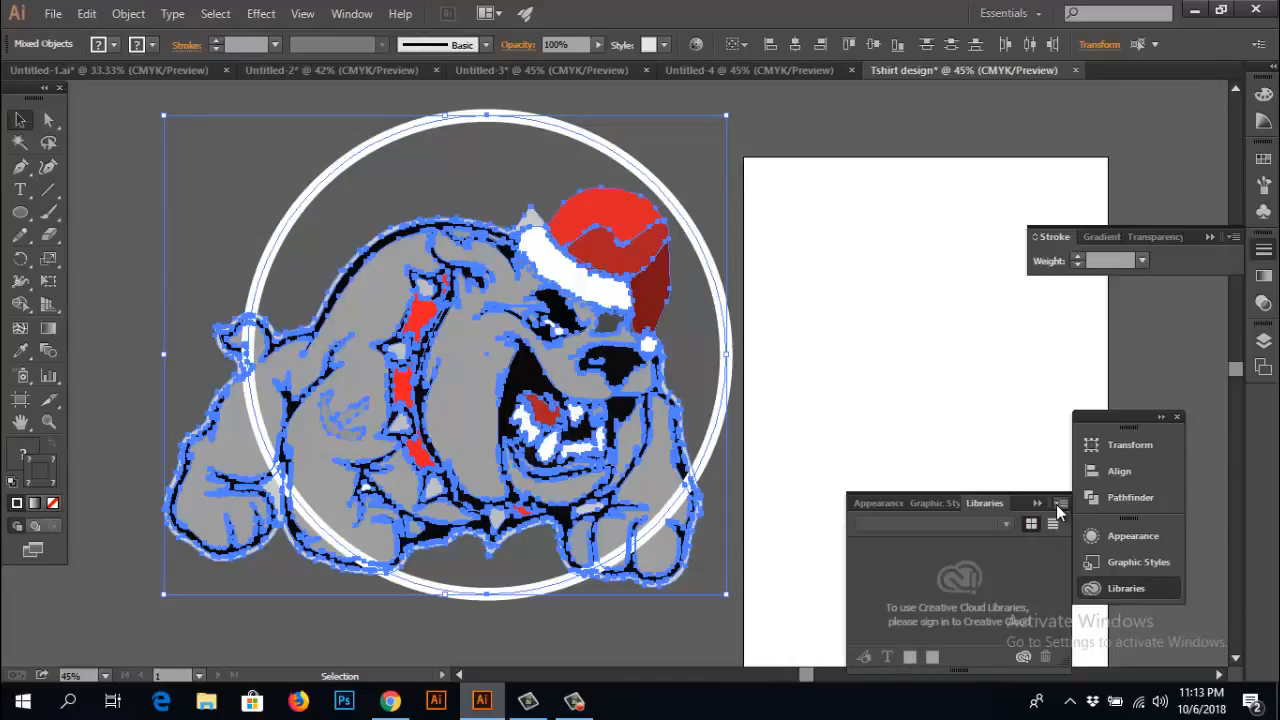
pyautogui.click(1132, 445)
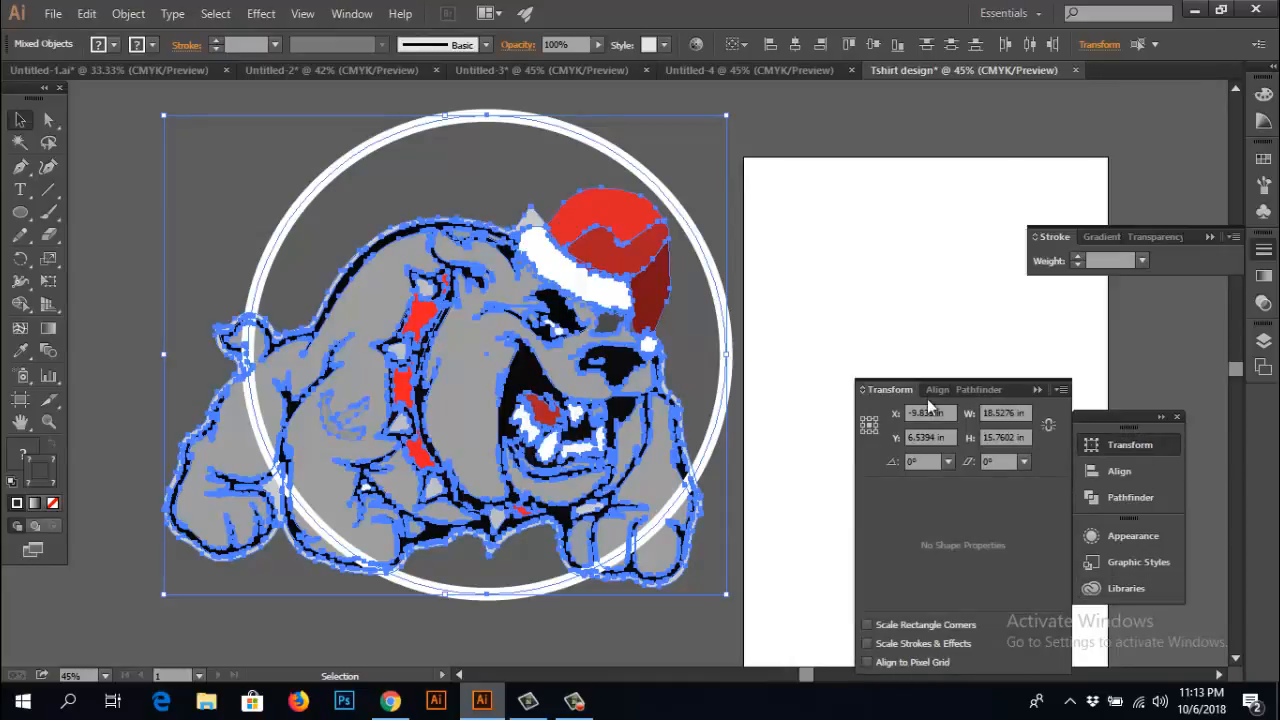
pyautogui.click(967, 392)
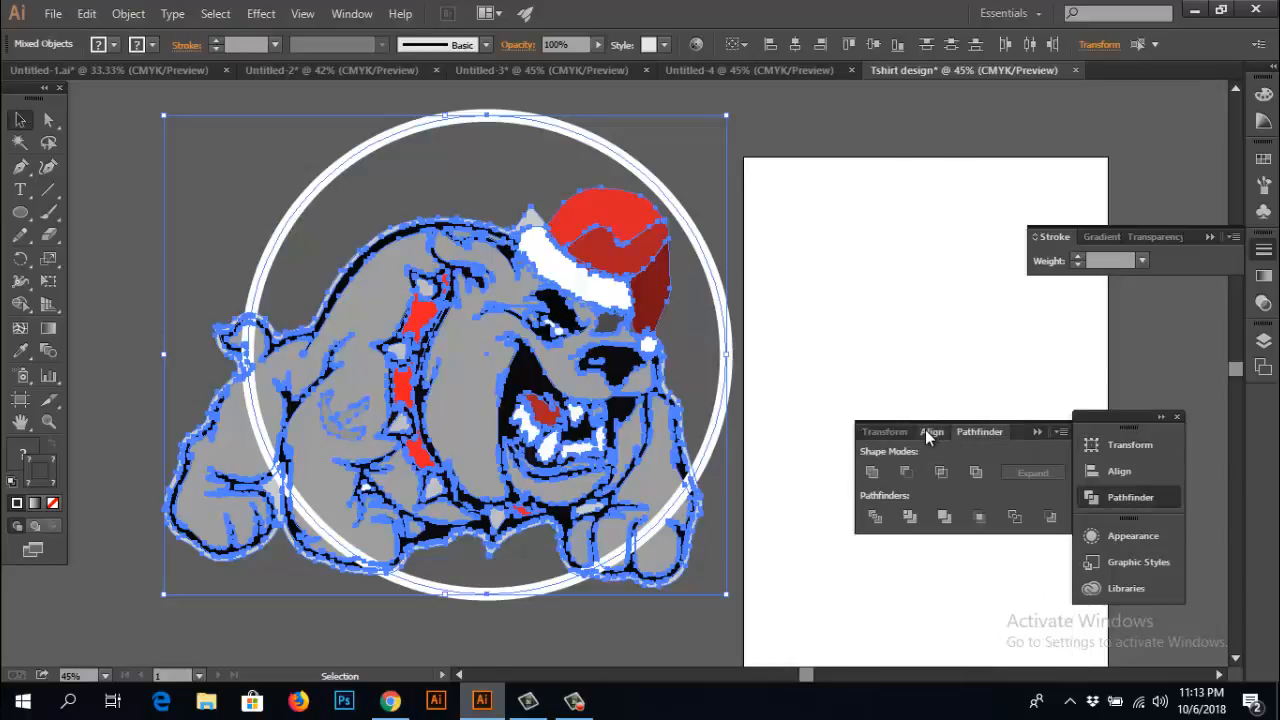
pyautogui.click(928, 431)
pyautogui.moveTo(1137, 423); pyautogui.dragTo(1165, 440)
pyautogui.click(1168, 437)
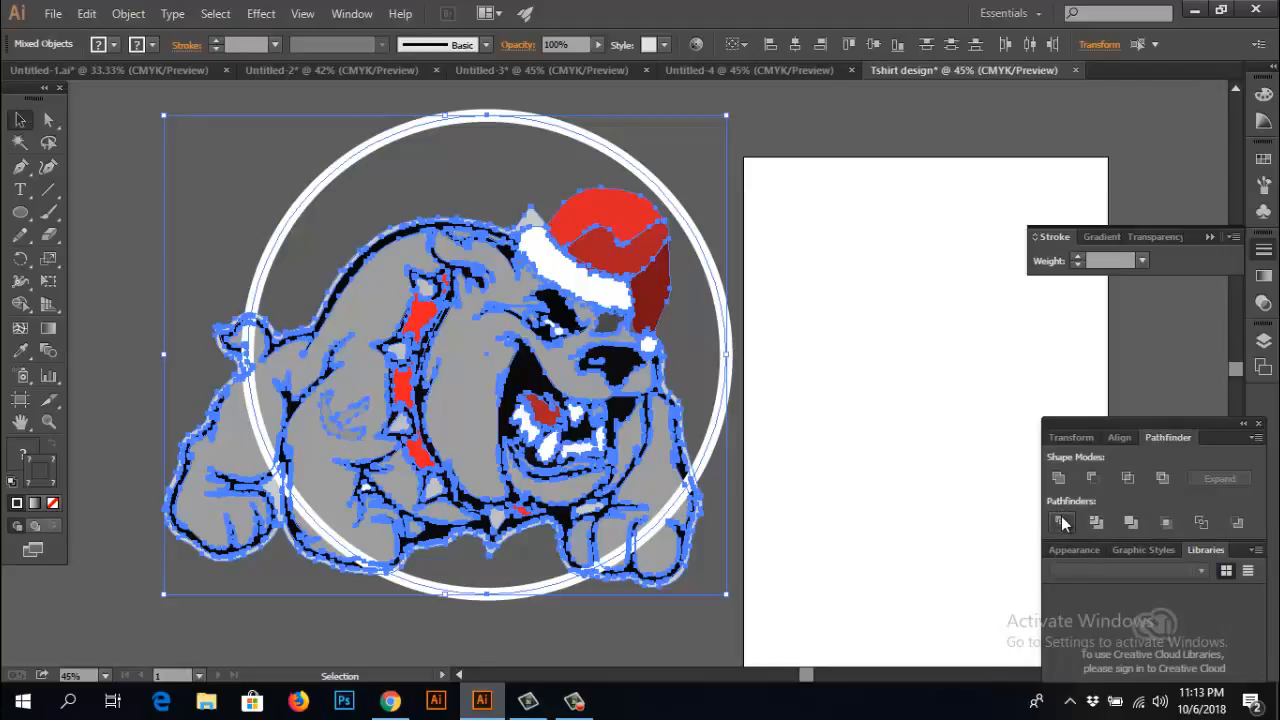
# - Try dividing the bulldog artwork and the ring with the Pathfinder Divide operation, undo it and deselect everything
pyautogui.click(1062, 522)
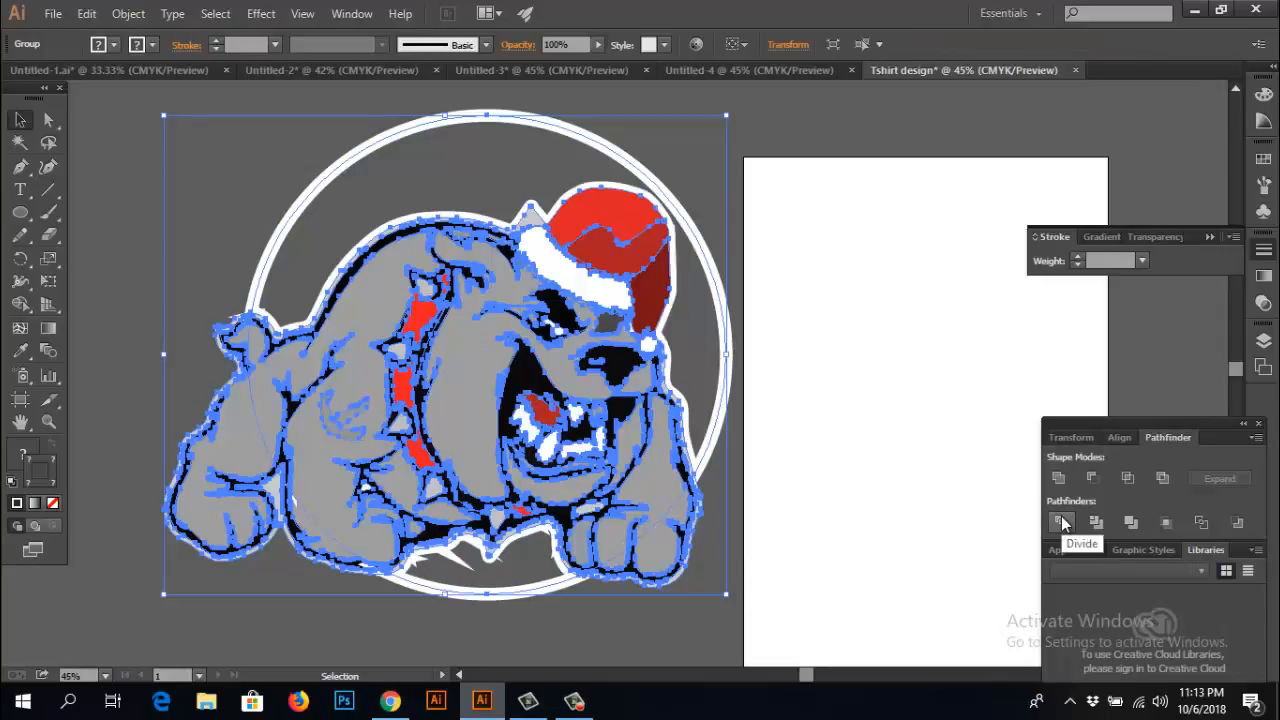
pyautogui.hotkey('ctrl', 'z')
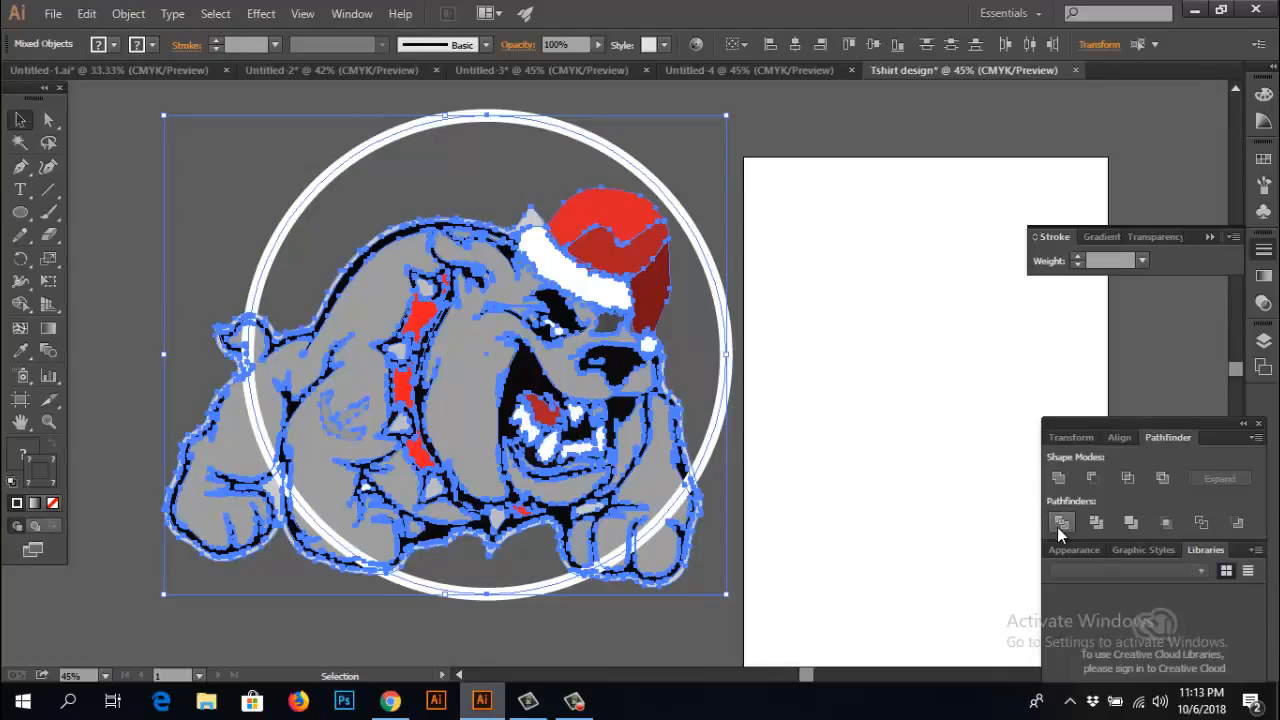
pyautogui.click(781, 125)
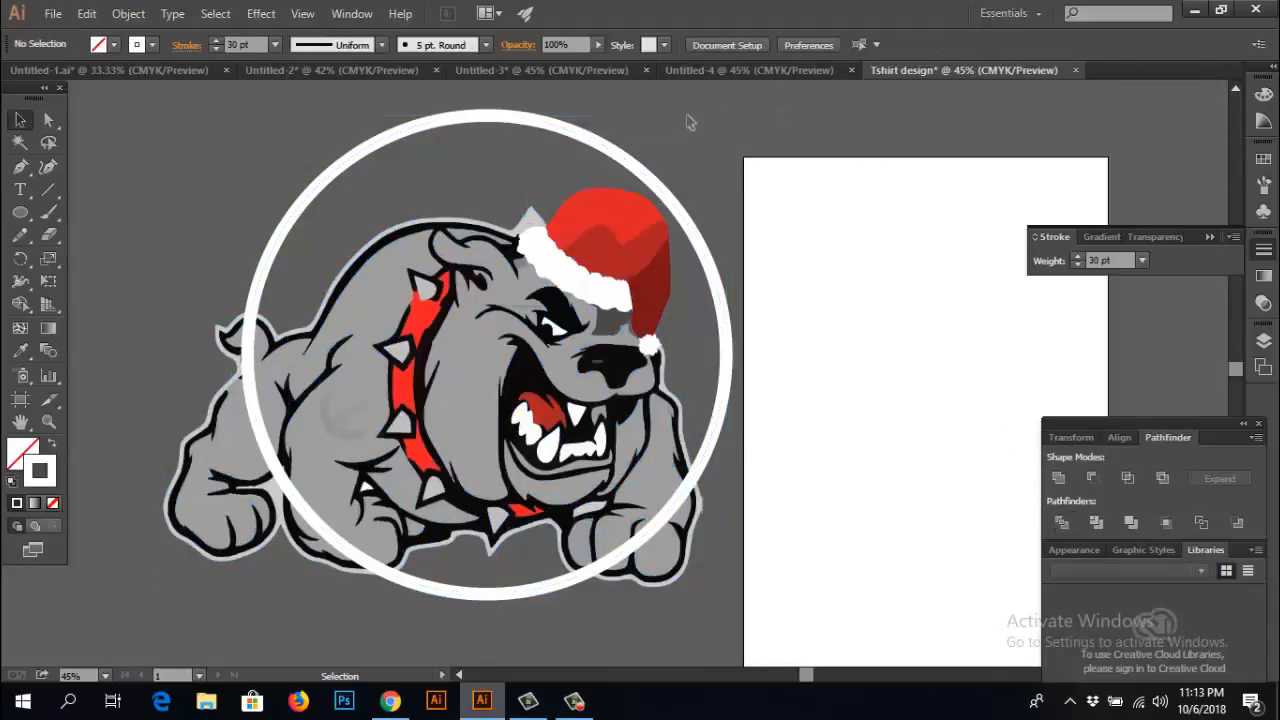
# - Remove the ring's stroke and select the resulting bare circle path together with the bulldog artwork
pyautogui.click(594, 176)
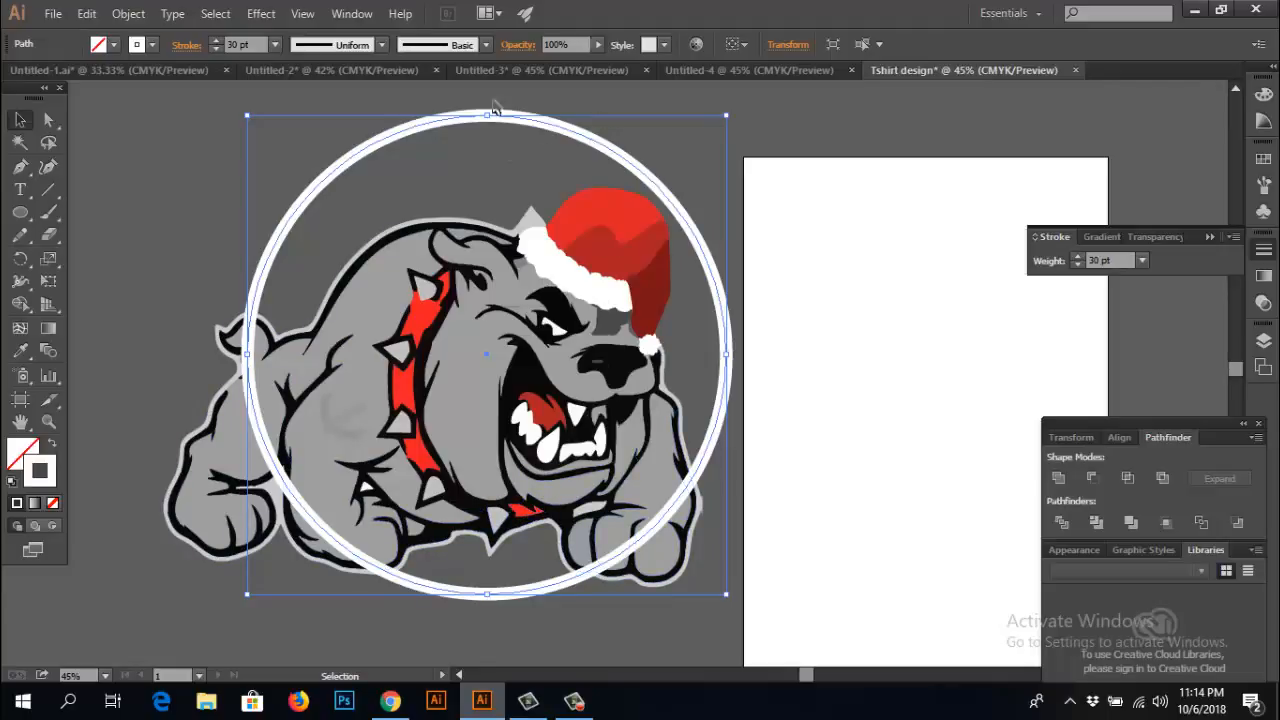
pyautogui.click(52, 503)
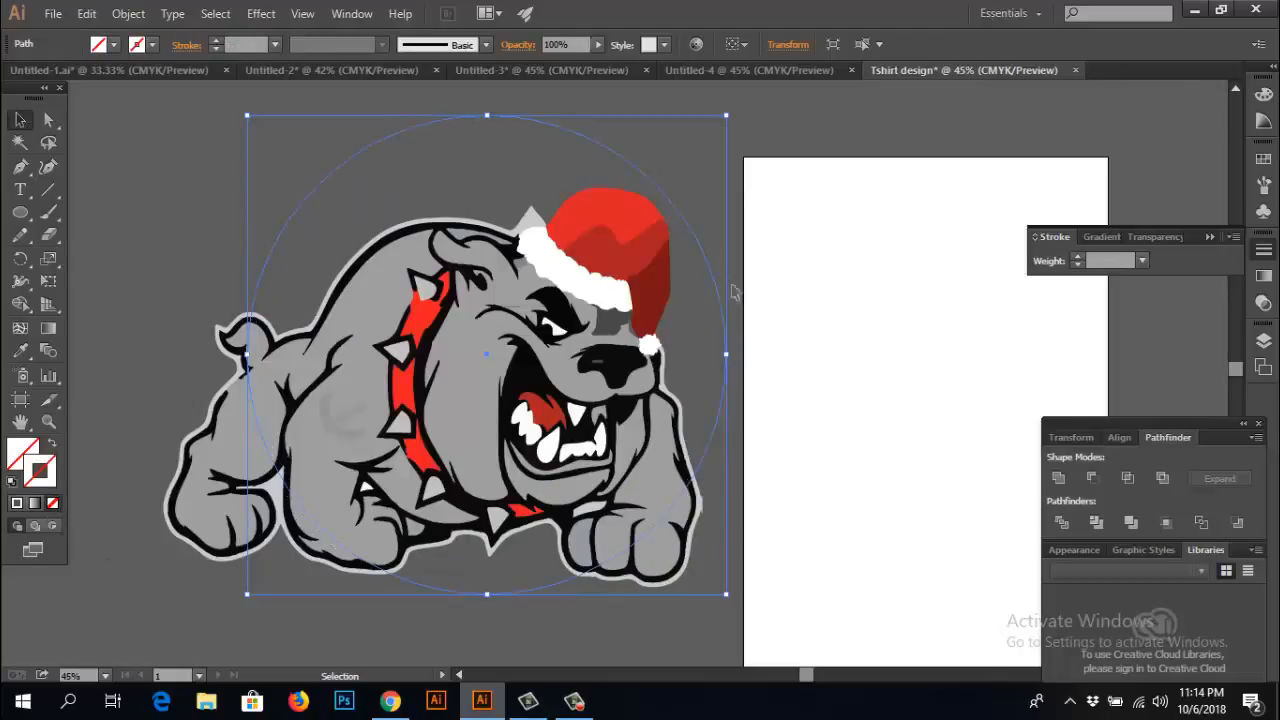
pyautogui.click(825, 136)
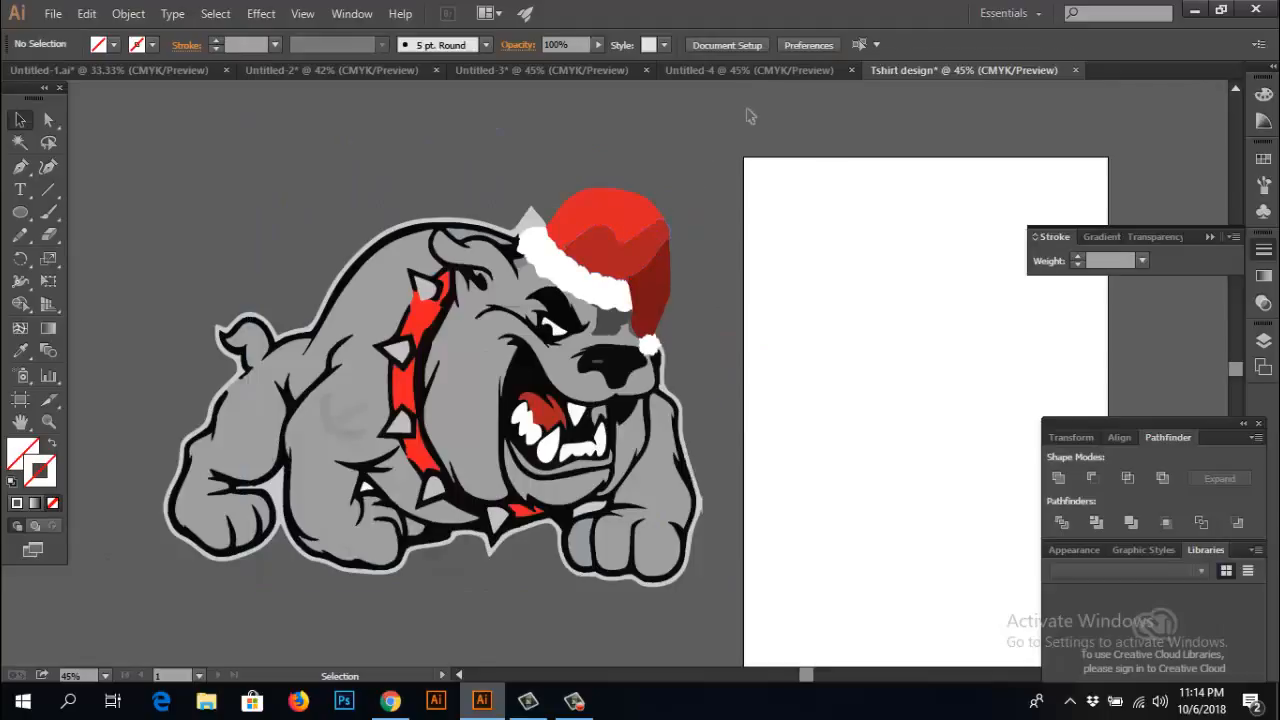
pyautogui.moveTo(748, 113); pyautogui.dragTo(265, 572)
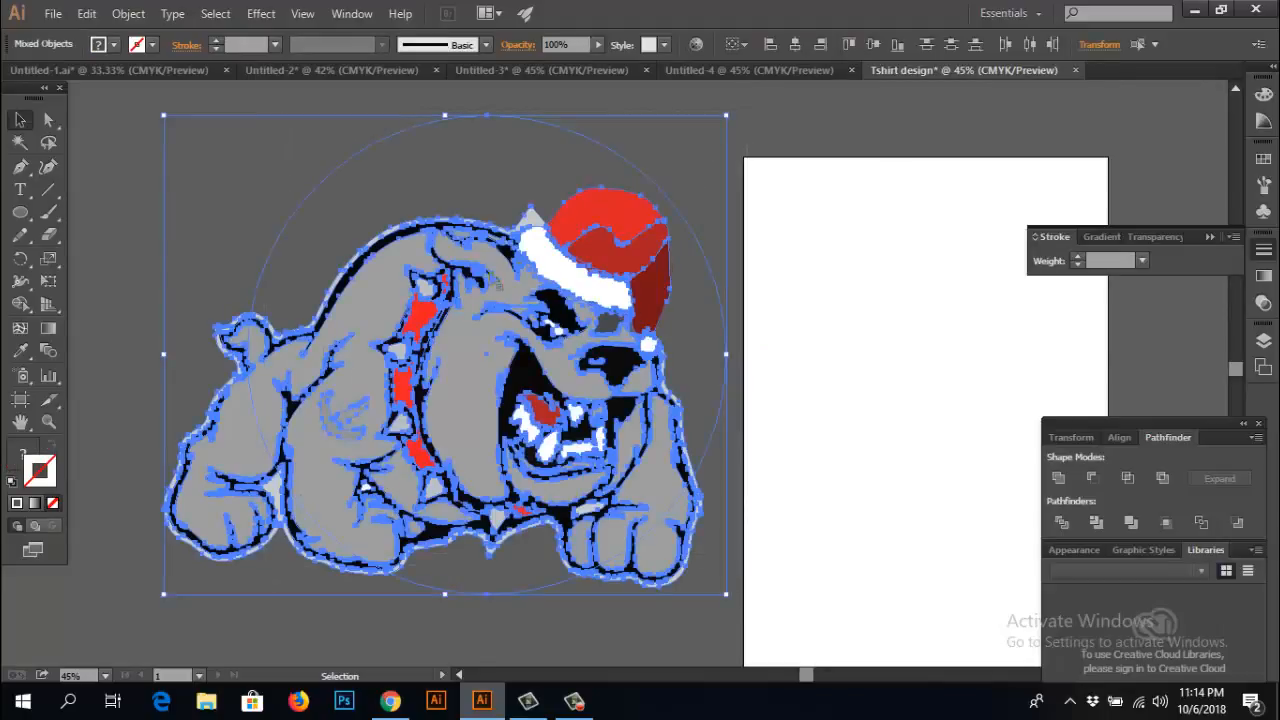
# - Divide the selected bulldog artwork and circle path with Pathfinder Divide, ungroup the result and deselect everything
pyautogui.click(1066, 522)
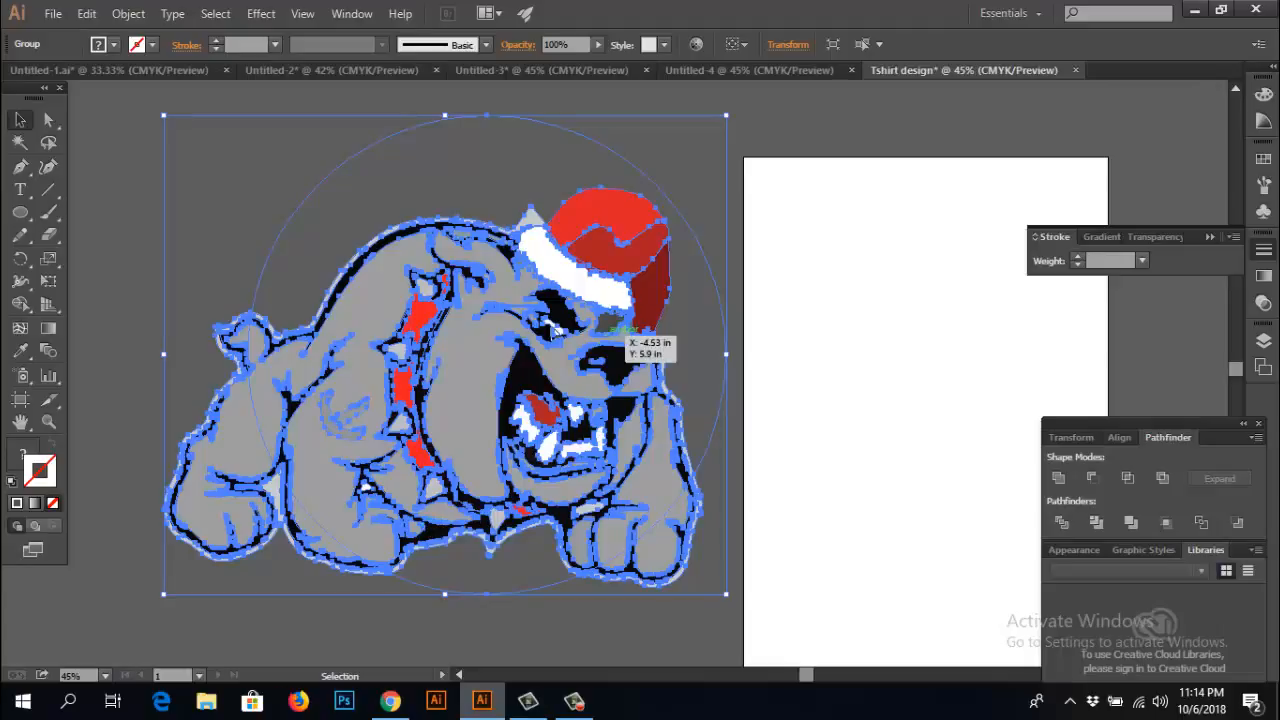
pyautogui.rightClick(372, 290)
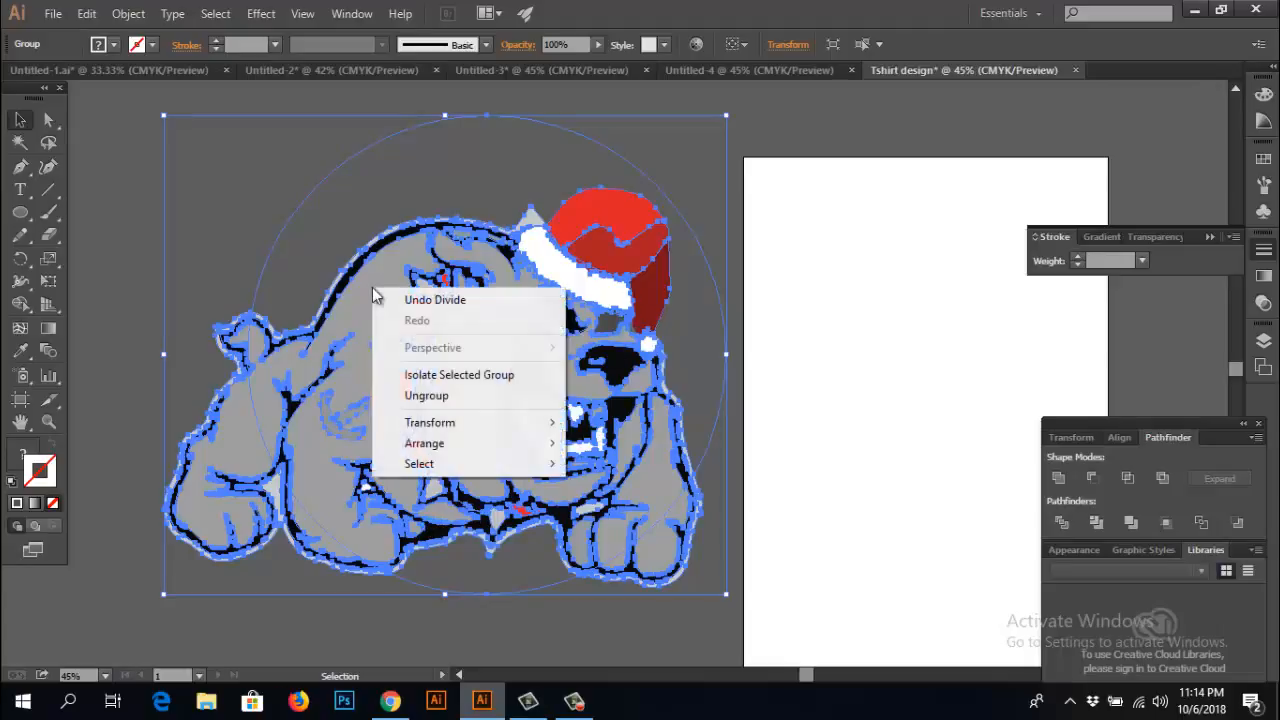
pyautogui.click(425, 396)
pyautogui.click(240, 234)
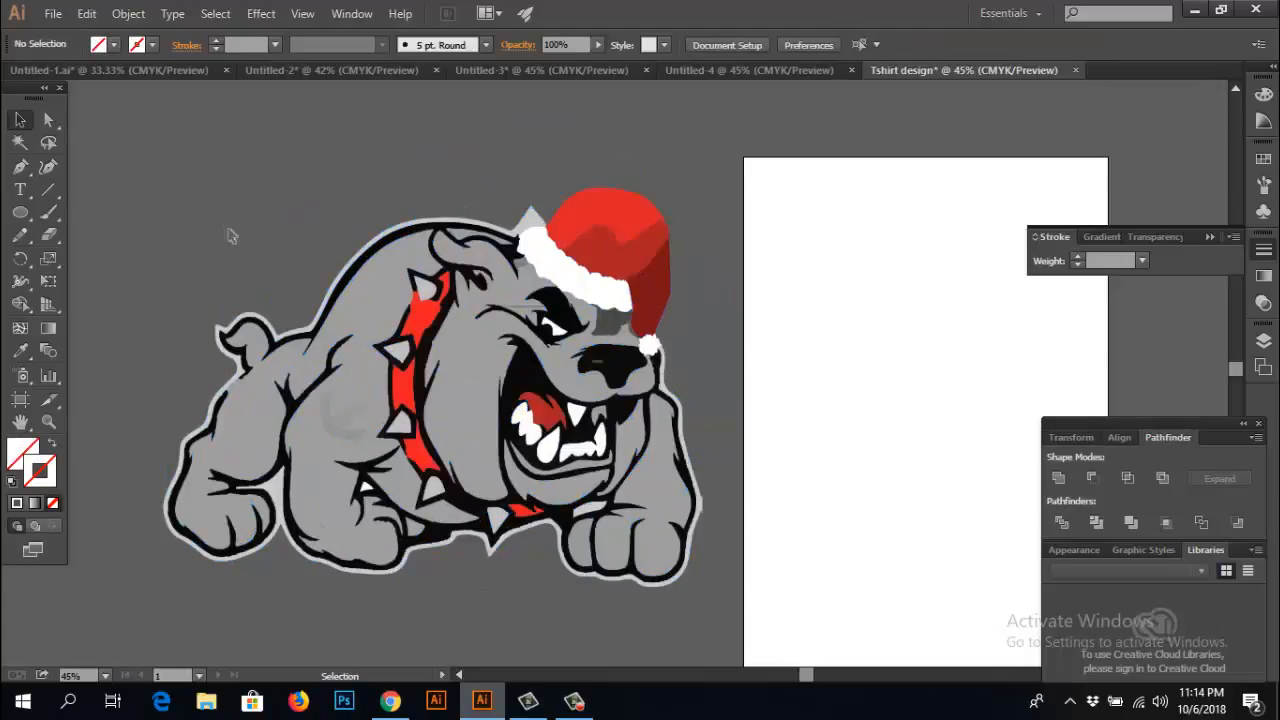
# - Select the bulldog's hind leg and tail pieces lying outside the circle, with their outline, and delete them
pyautogui.click(221, 452)
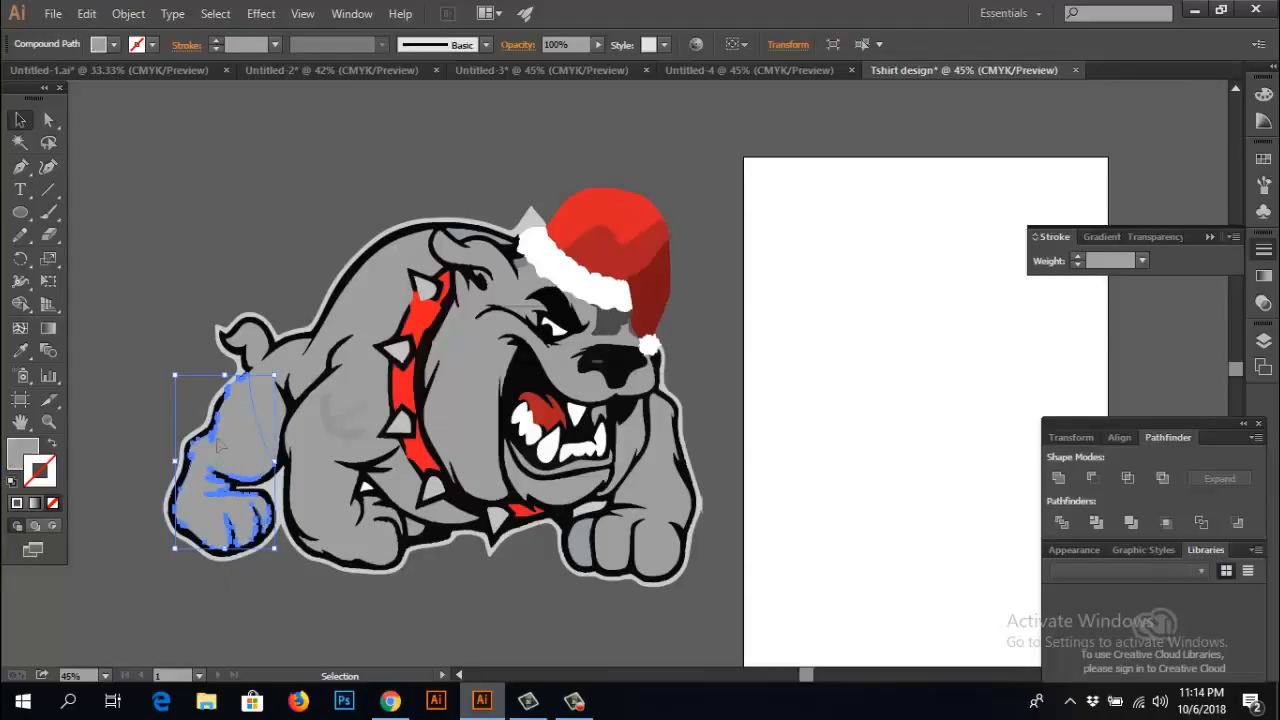
pyautogui.click(240, 334)
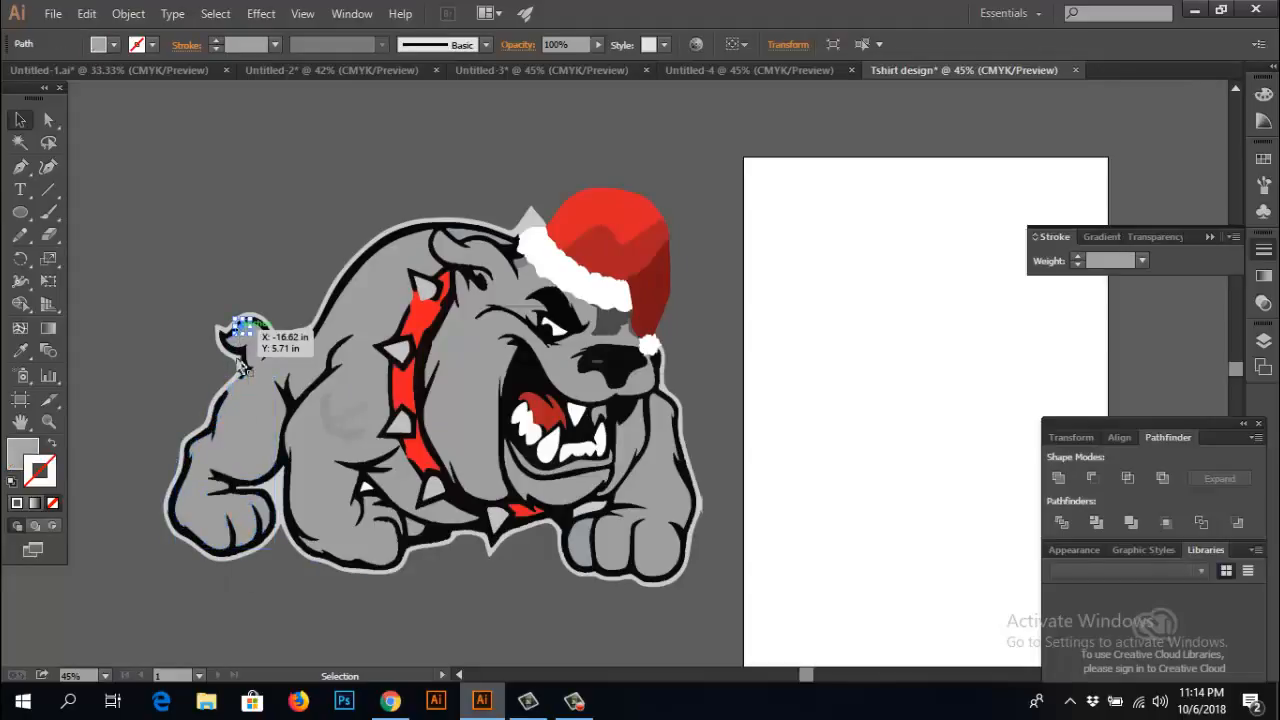
pyautogui.click(368, 586)
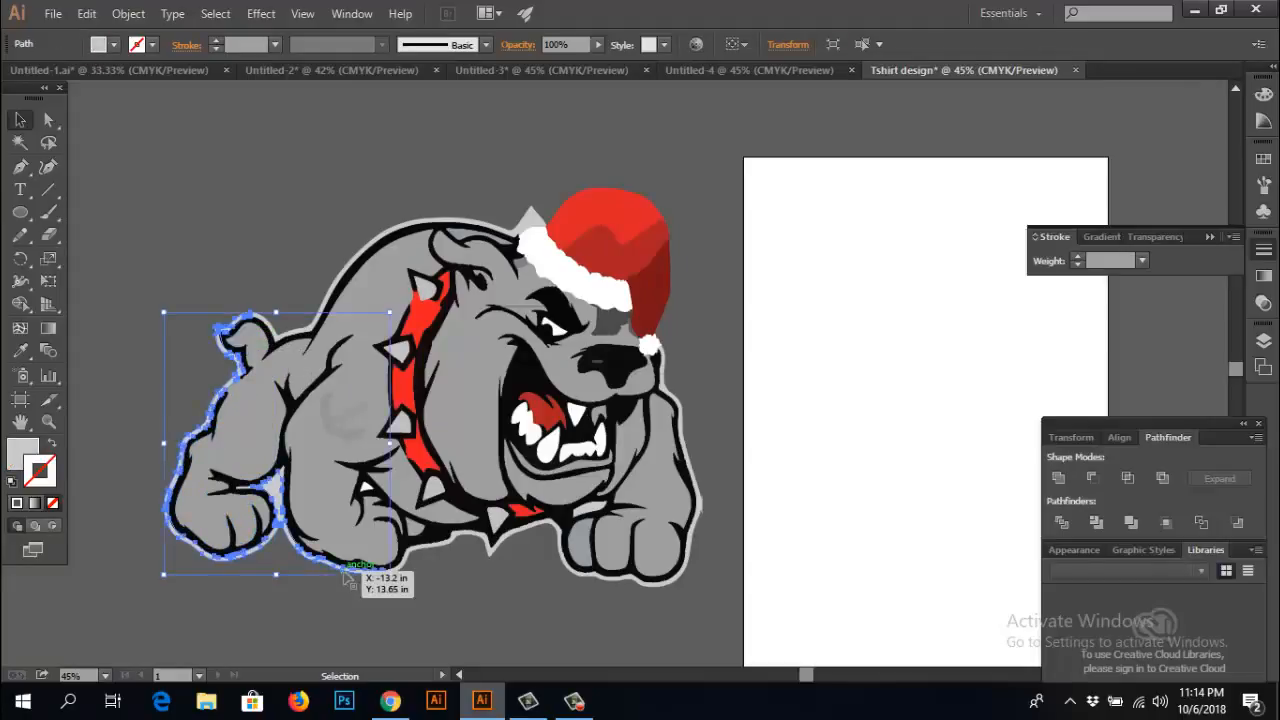
pyautogui.click(374, 596)
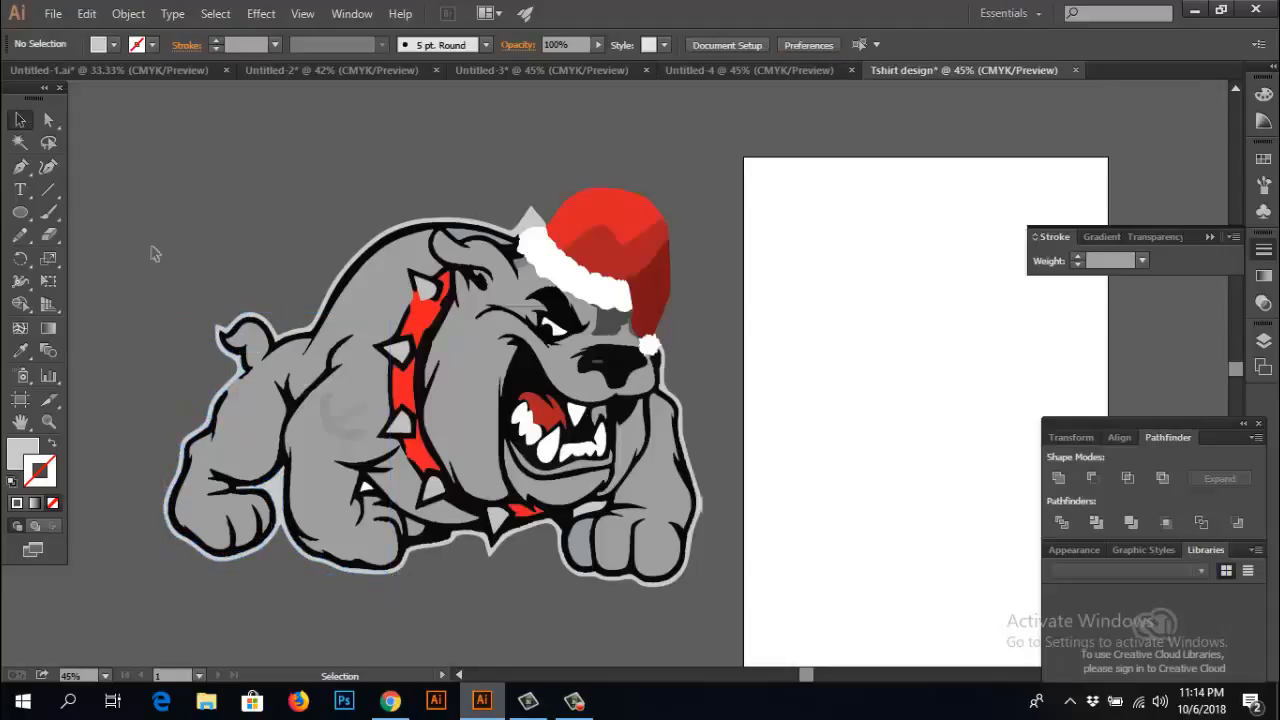
pyautogui.moveTo(181, 325); pyautogui.dragTo(285, 603)
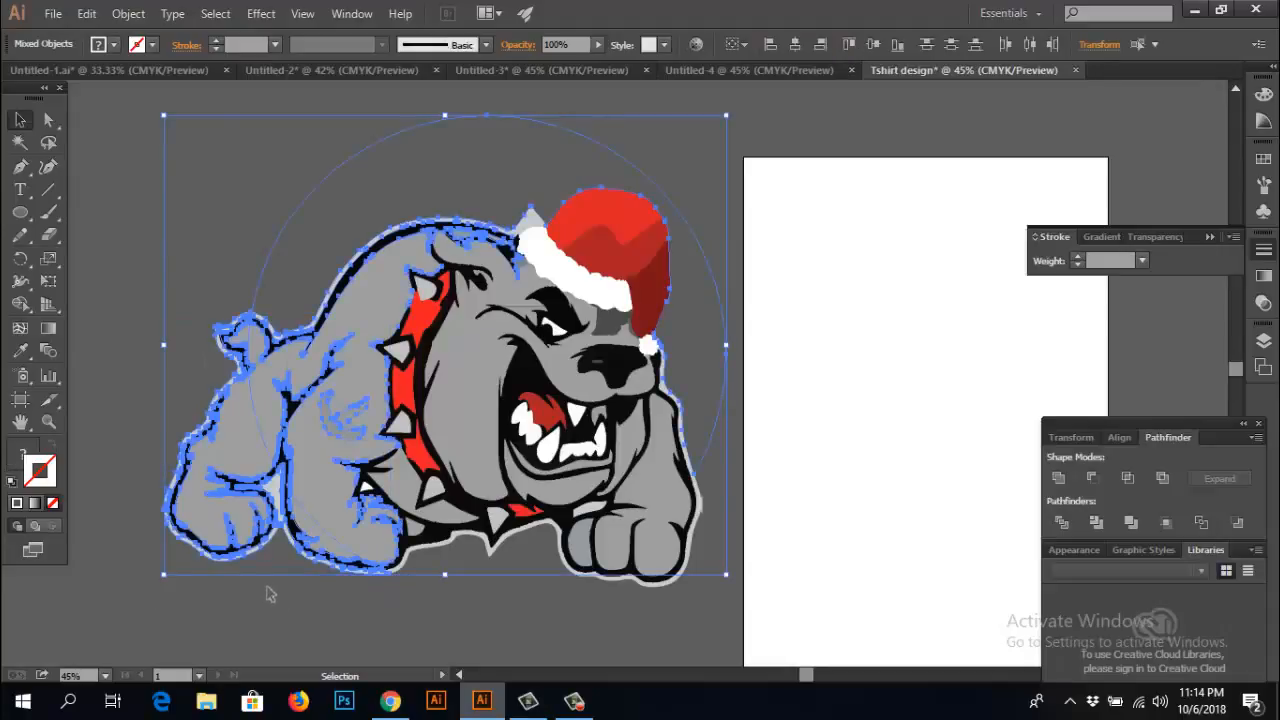
pyautogui.moveTo(147, 300); pyautogui.dragTo(243, 573)
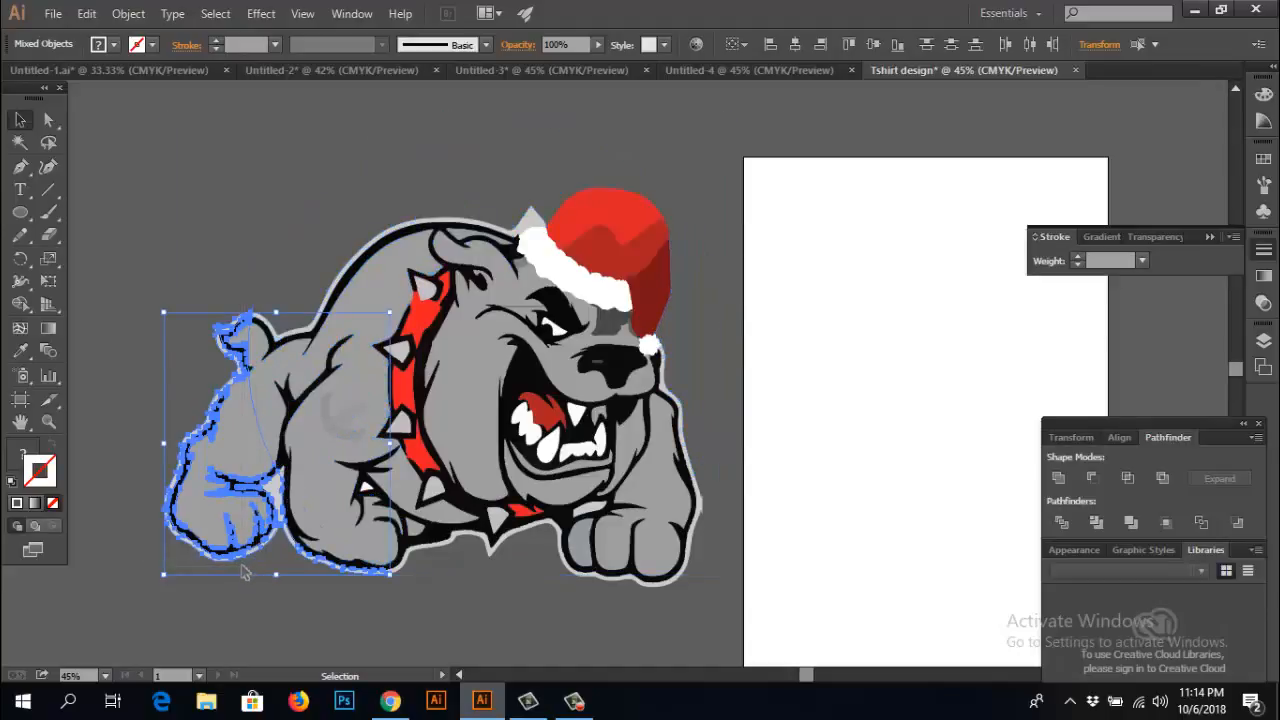
pyautogui.press('Delete')
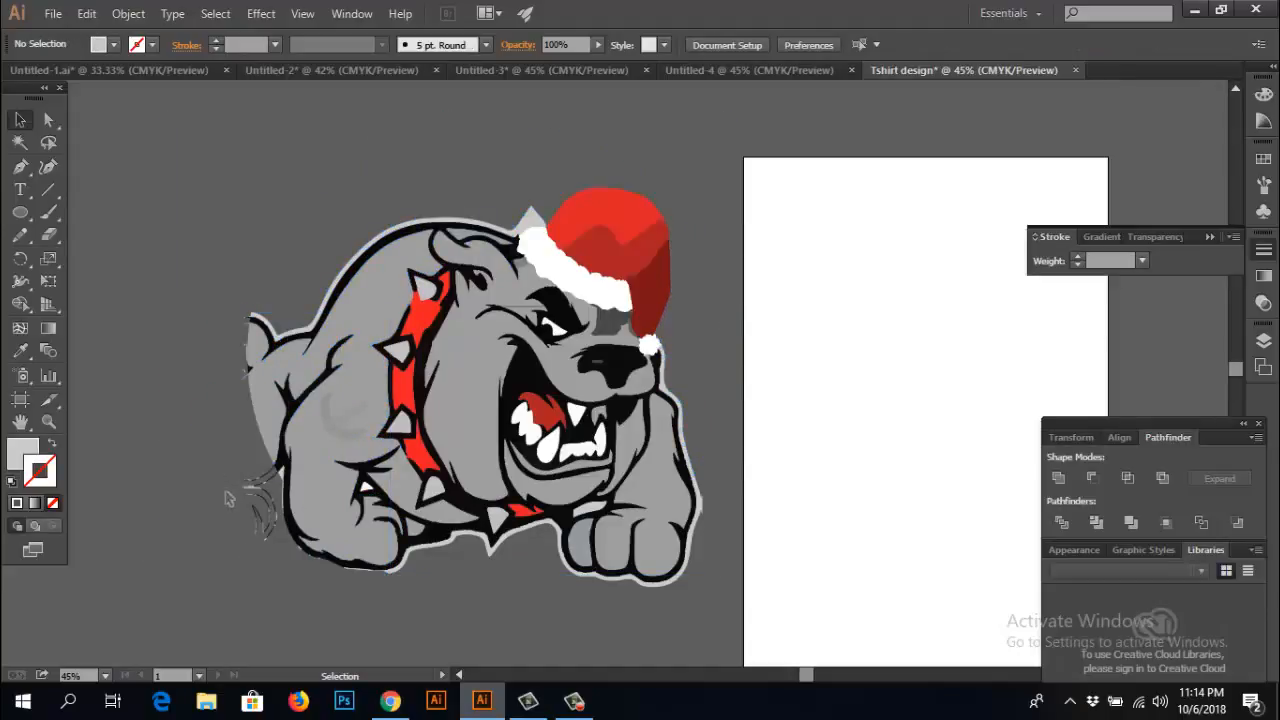
# - Delete the leftover line fragments around the removed hind paw and beside the cut tail
pyautogui.click(265, 530)
pyautogui.press('Delete')
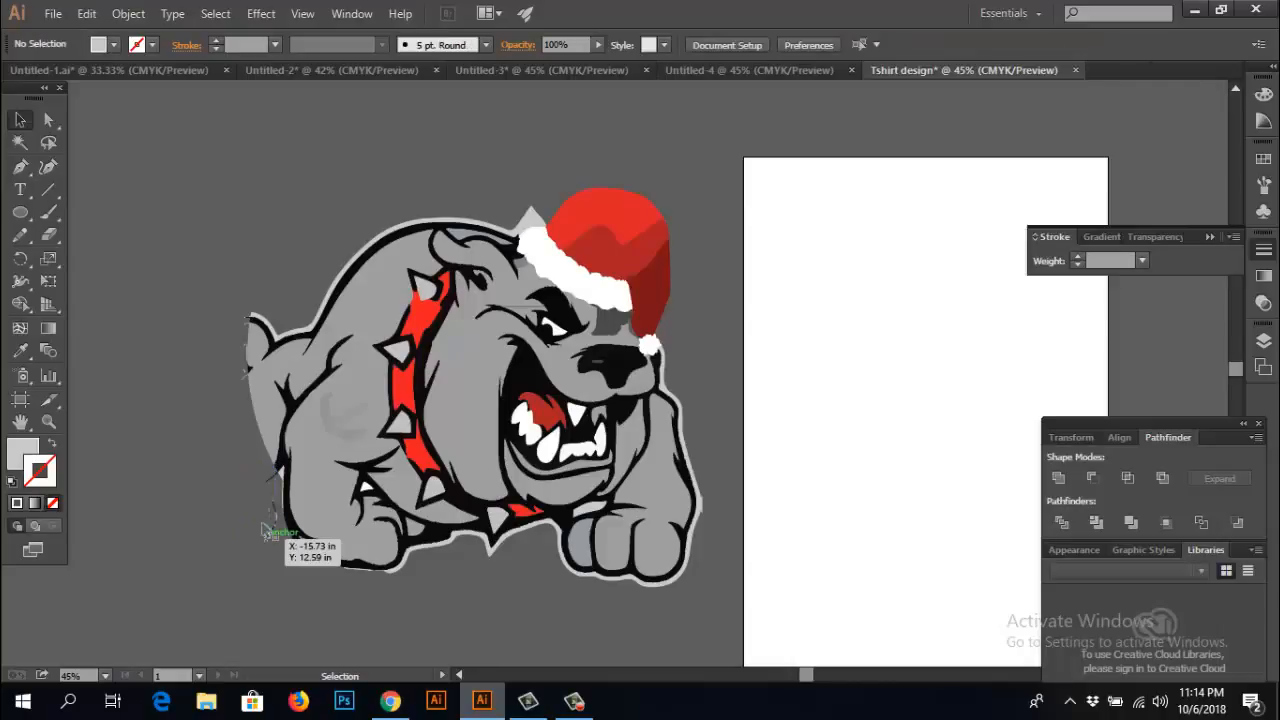
pyautogui.moveTo(240, 470); pyautogui.dragTo(277, 560)
pyautogui.press('Delete')
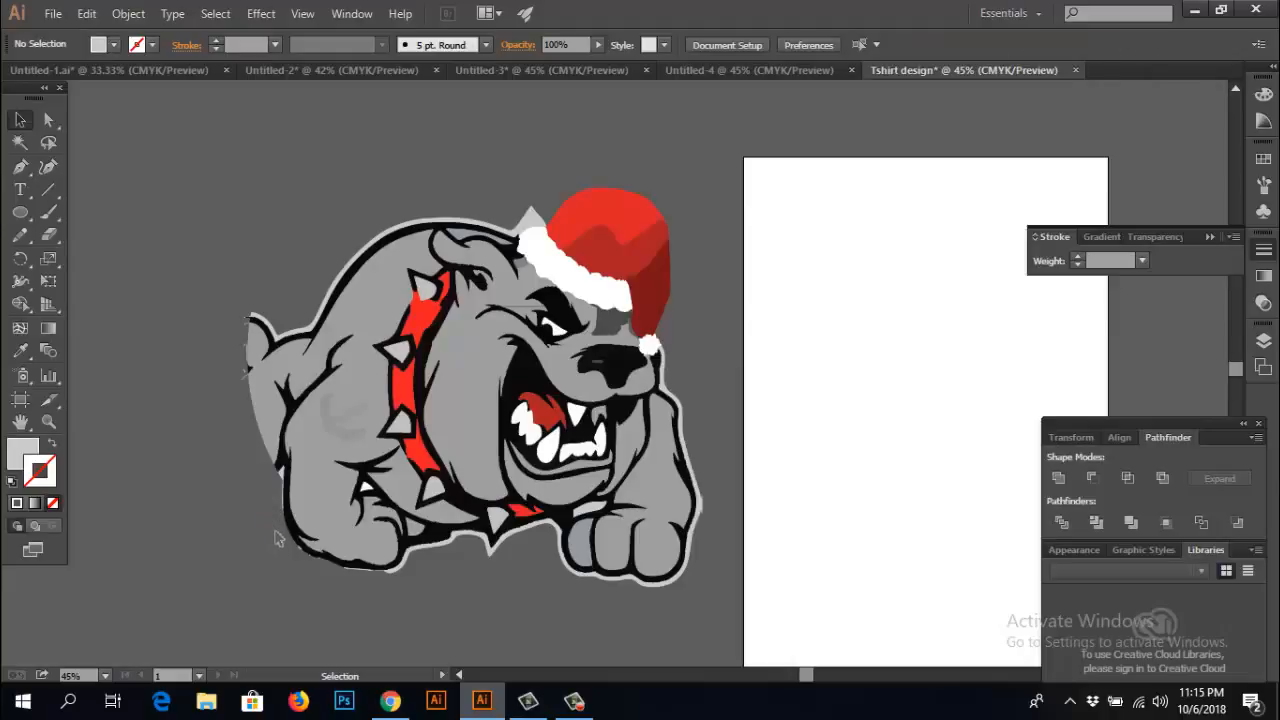
pyautogui.moveTo(213, 281); pyautogui.dragTo(246, 388)
pyautogui.press('Delete')
# - Delete the grey and black pieces of the bulldog's middle foot that extend beyond the circular cut
pyautogui.click(663, 550)
pyautogui.click(530, 629)
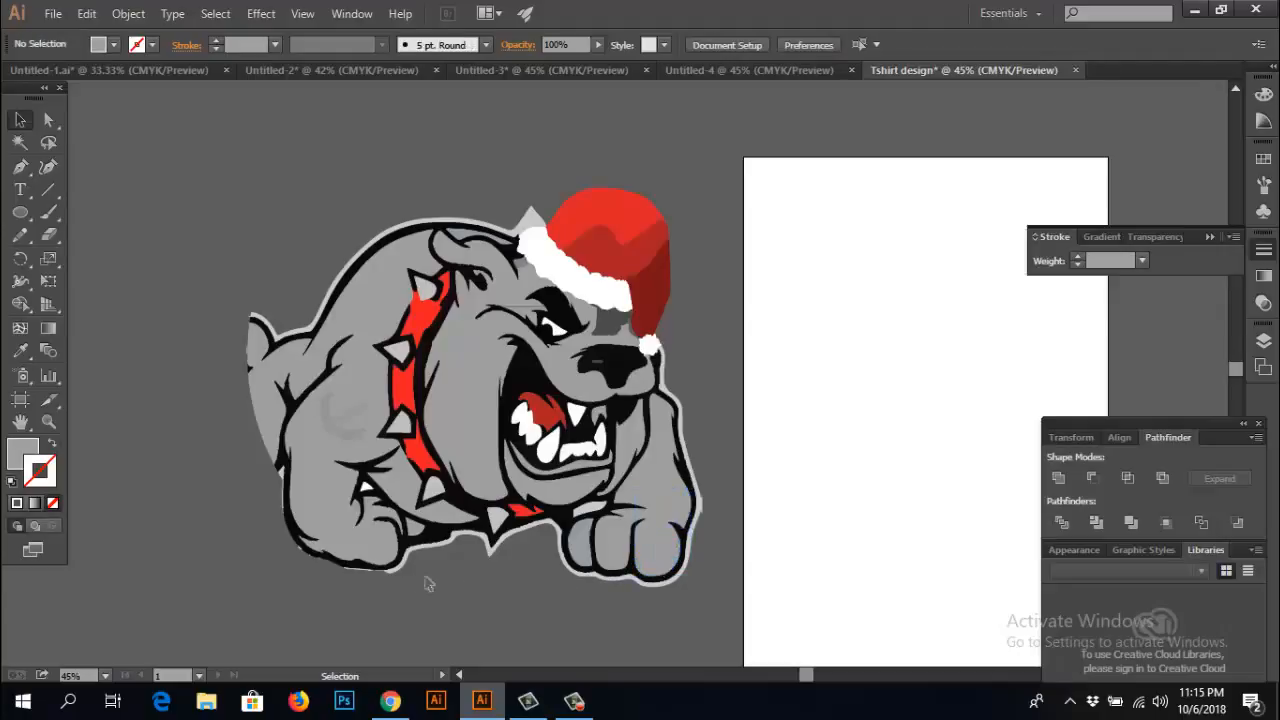
pyautogui.click(322, 553)
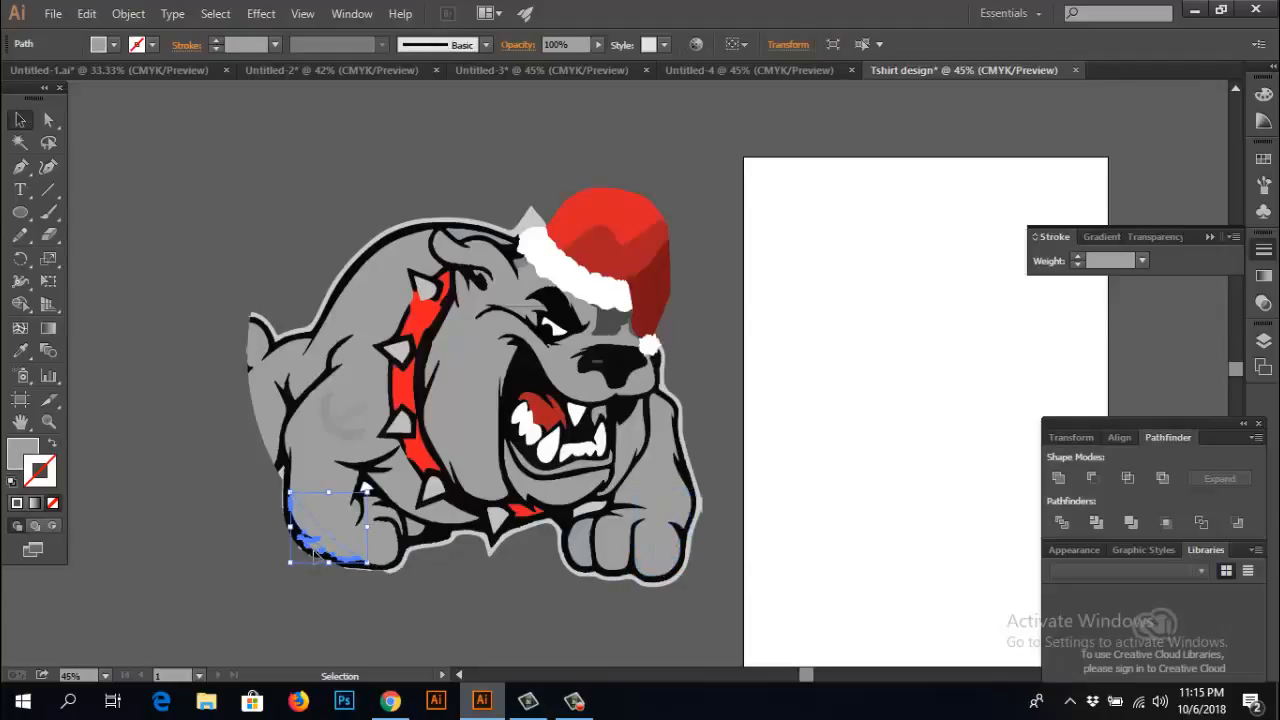
pyautogui.click(290, 576)
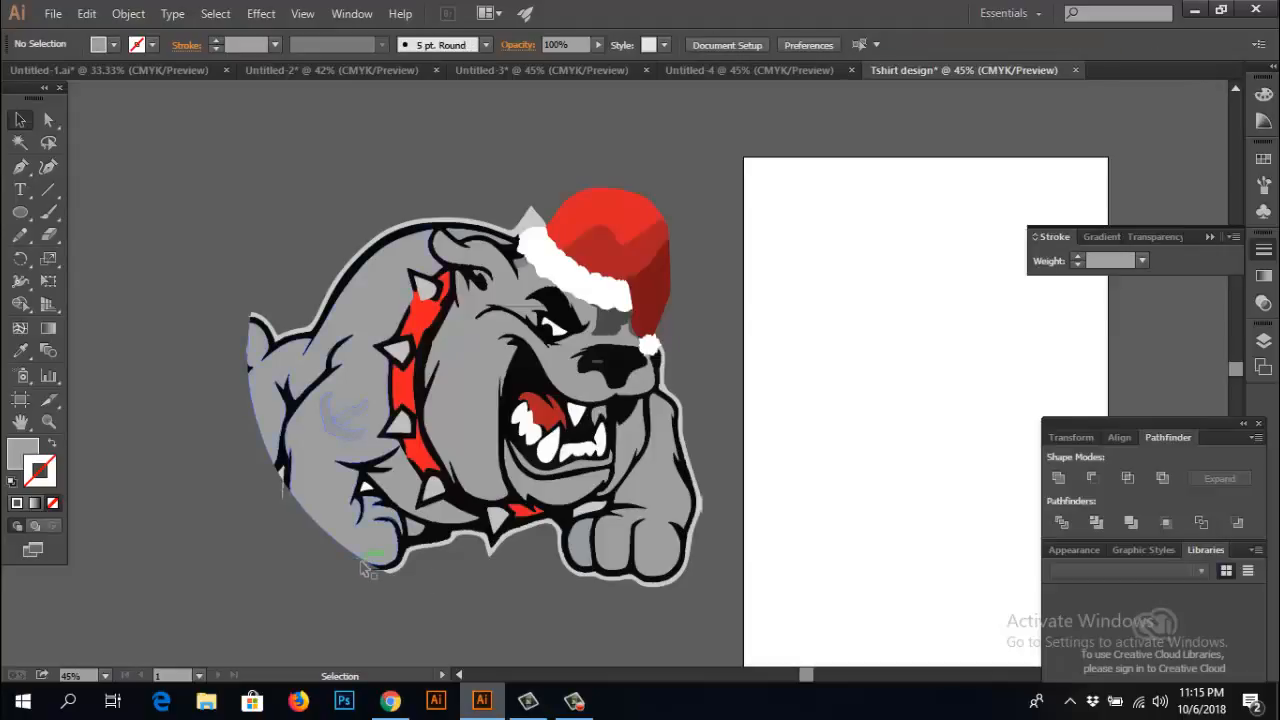
pyautogui.click(354, 563)
pyautogui.press('Delete')
pyautogui.click(354, 580)
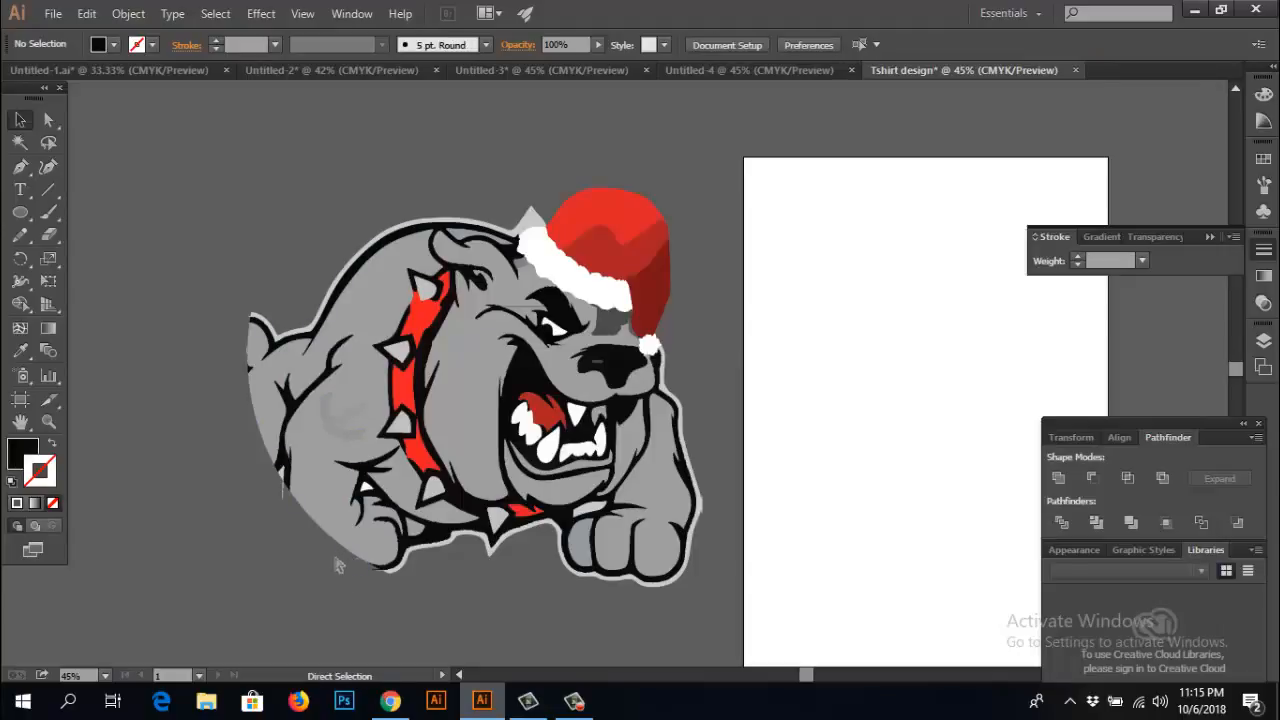
# - Remove the thin vertical slivers sticking out of the curved cut edge above the middle foot
pyautogui.hotkey('ctrl', 'space')
pyautogui.moveTo(243, 463); pyautogui.dragTo(398, 588)
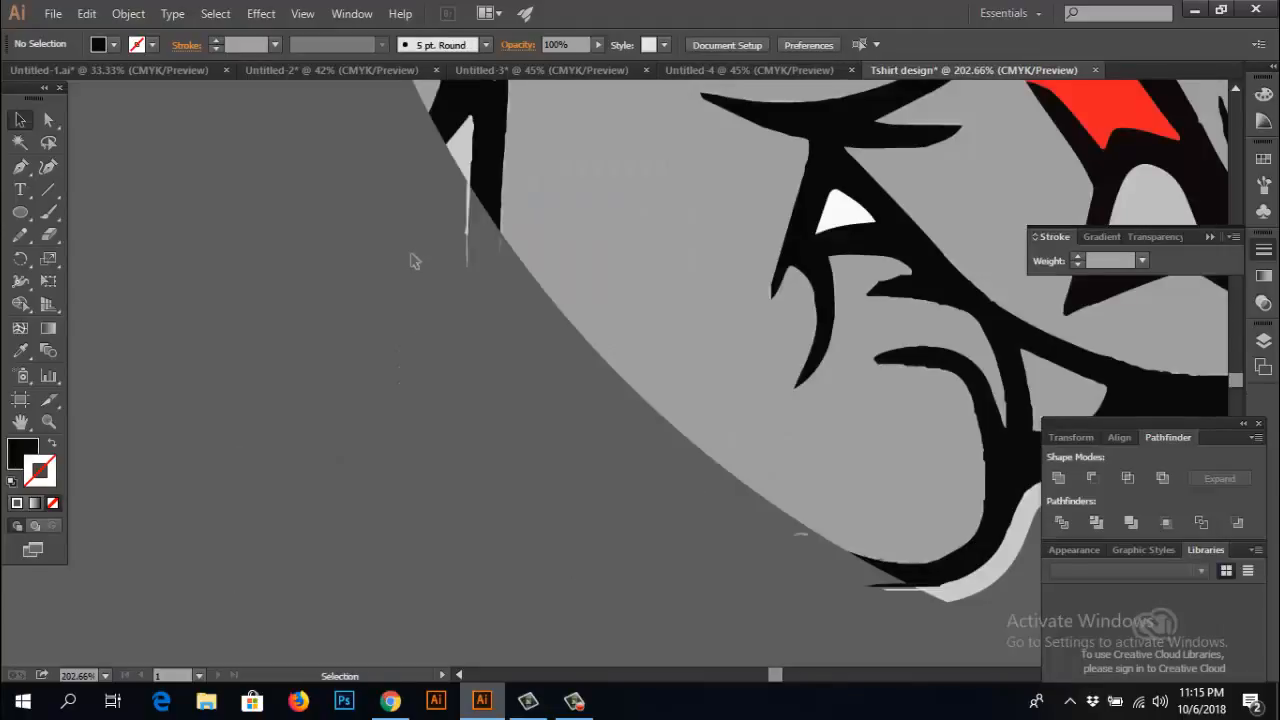
pyautogui.moveTo(418, 191); pyautogui.dragTo(473, 295)
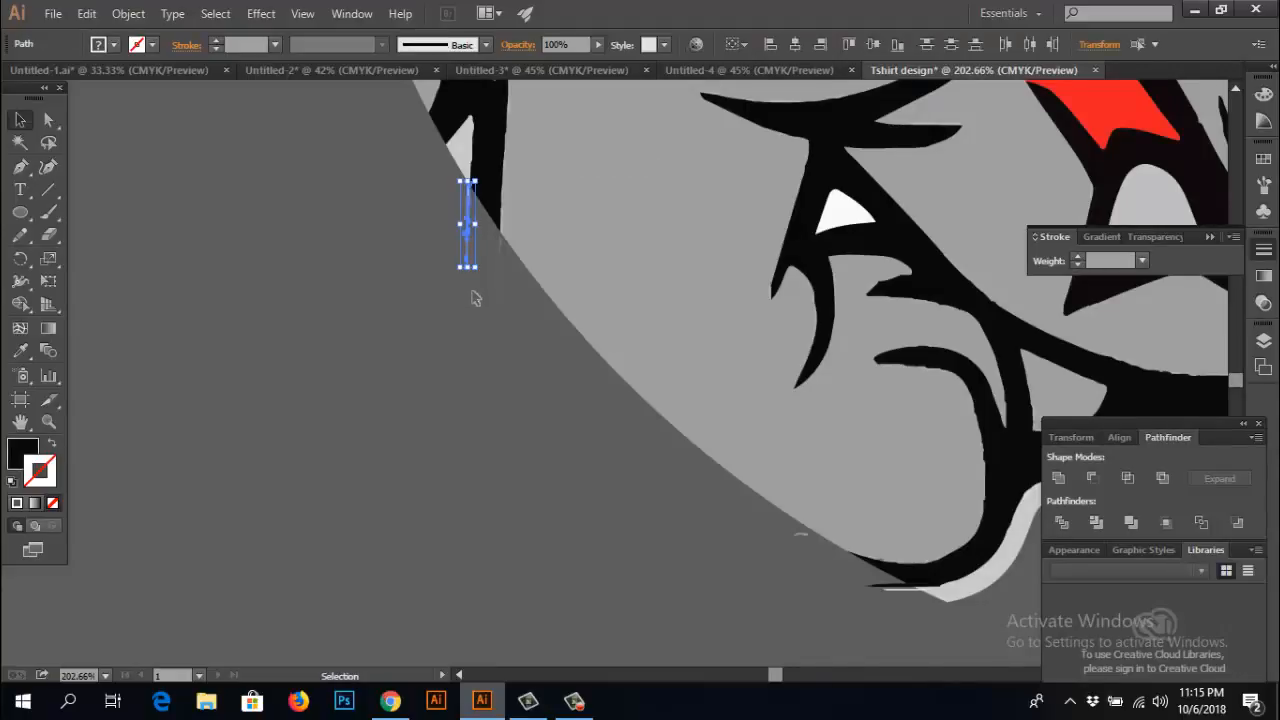
pyautogui.press('Delete')
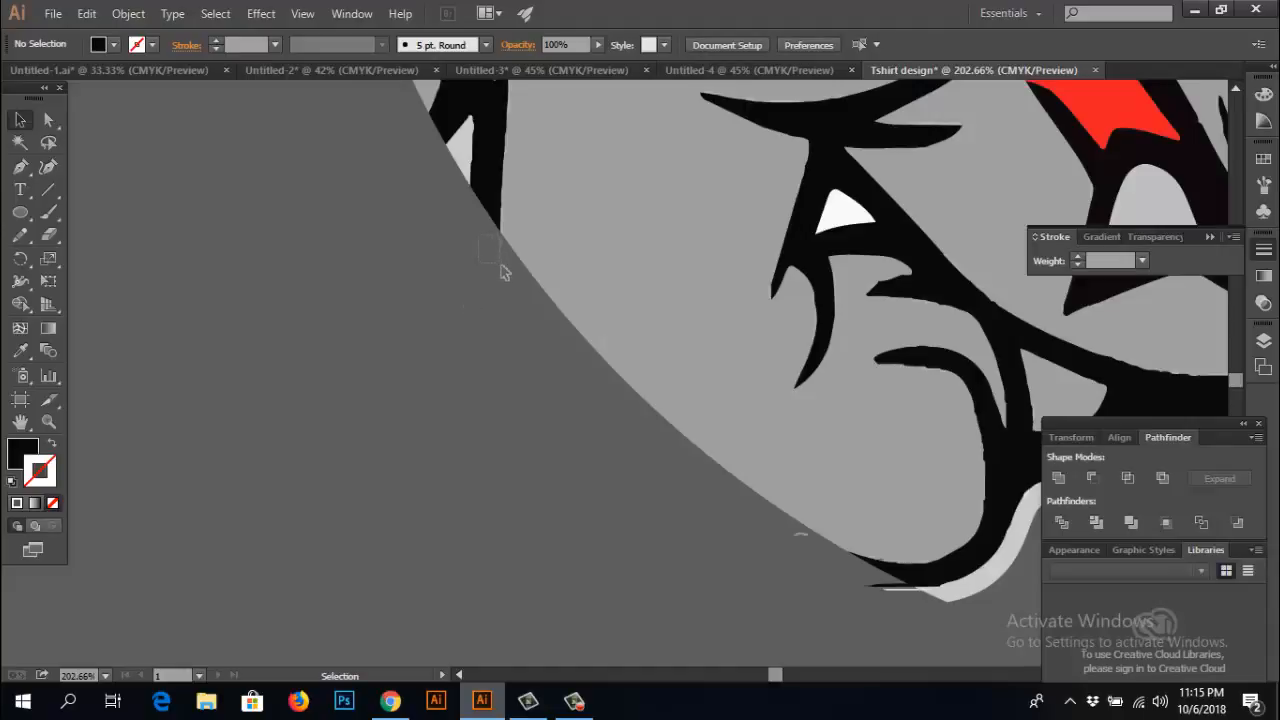
pyautogui.moveTo(503, 272); pyautogui.dragTo(503, 272)
pyautogui.press('Delete')
# - Delete the small fragments and thin black and light slivers outside the curved edge beneath the middle foot, leaving nothing selected
pyautogui.moveTo(733, 523); pyautogui.dragTo(460, 377)
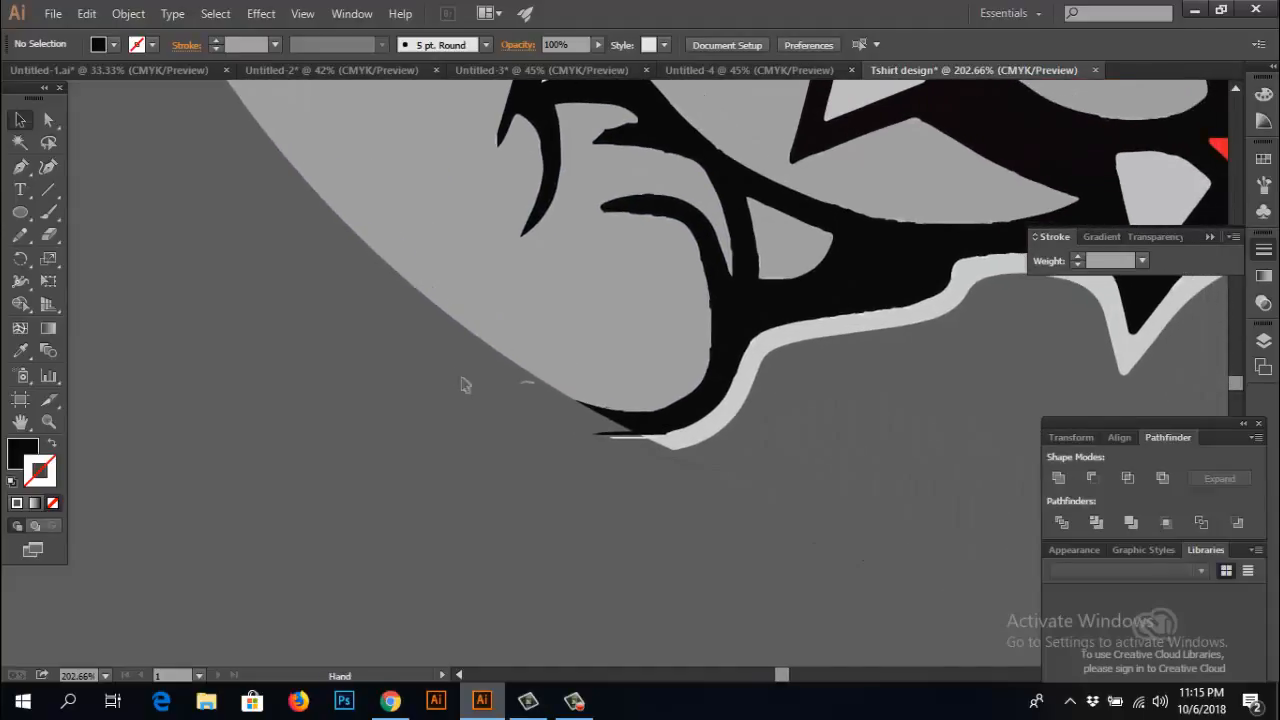
pyautogui.click(529, 394)
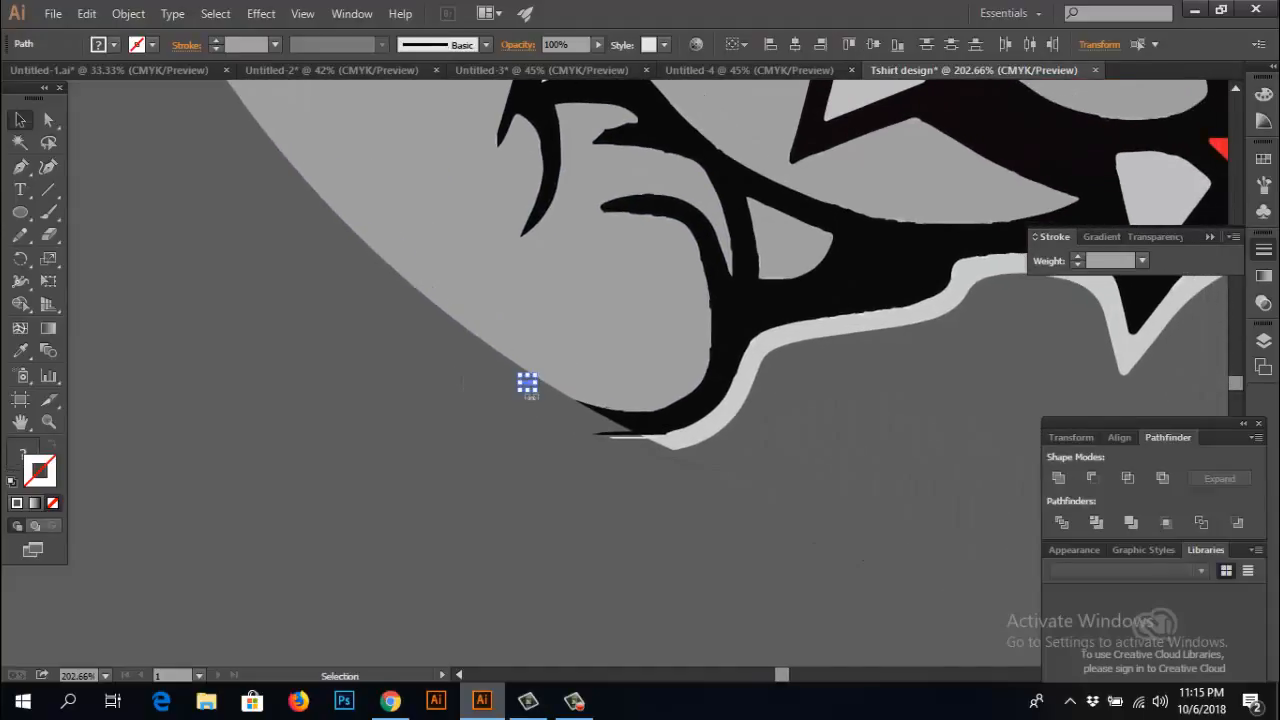
pyautogui.press('Delete')
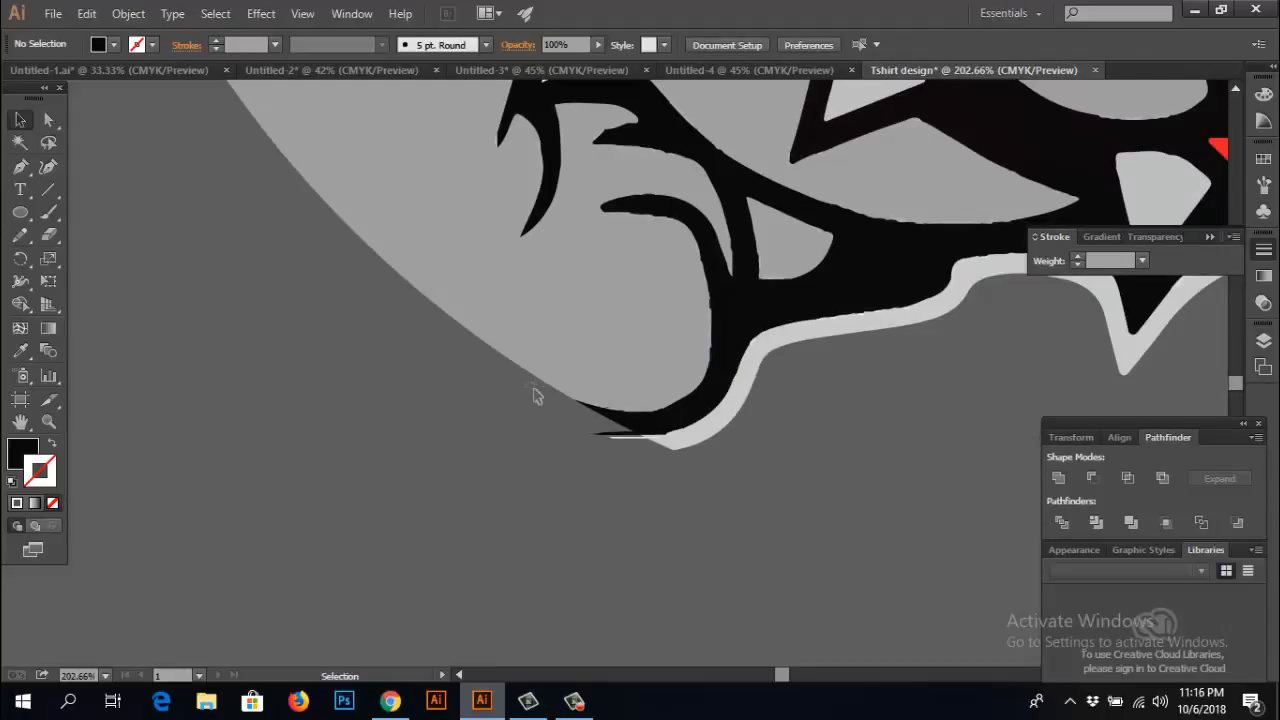
pyautogui.click(533, 386)
pyautogui.press('Delete')
pyautogui.click(615, 469)
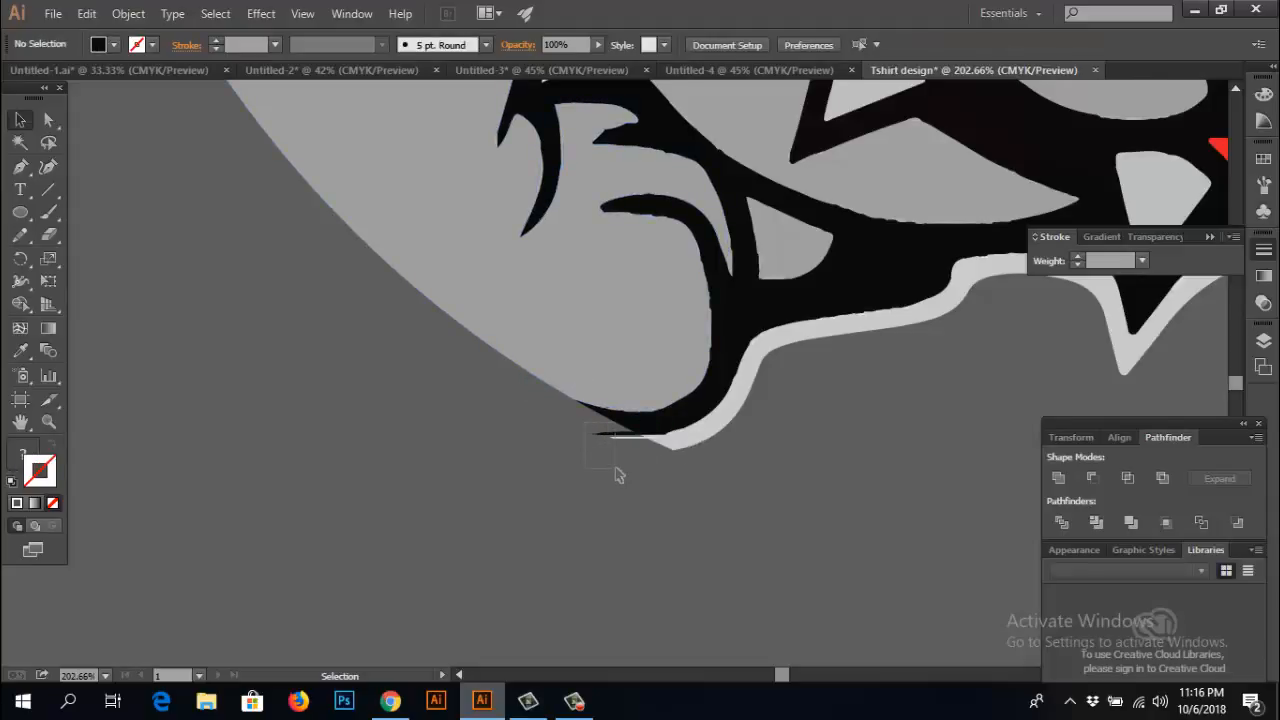
pyautogui.press('Delete')
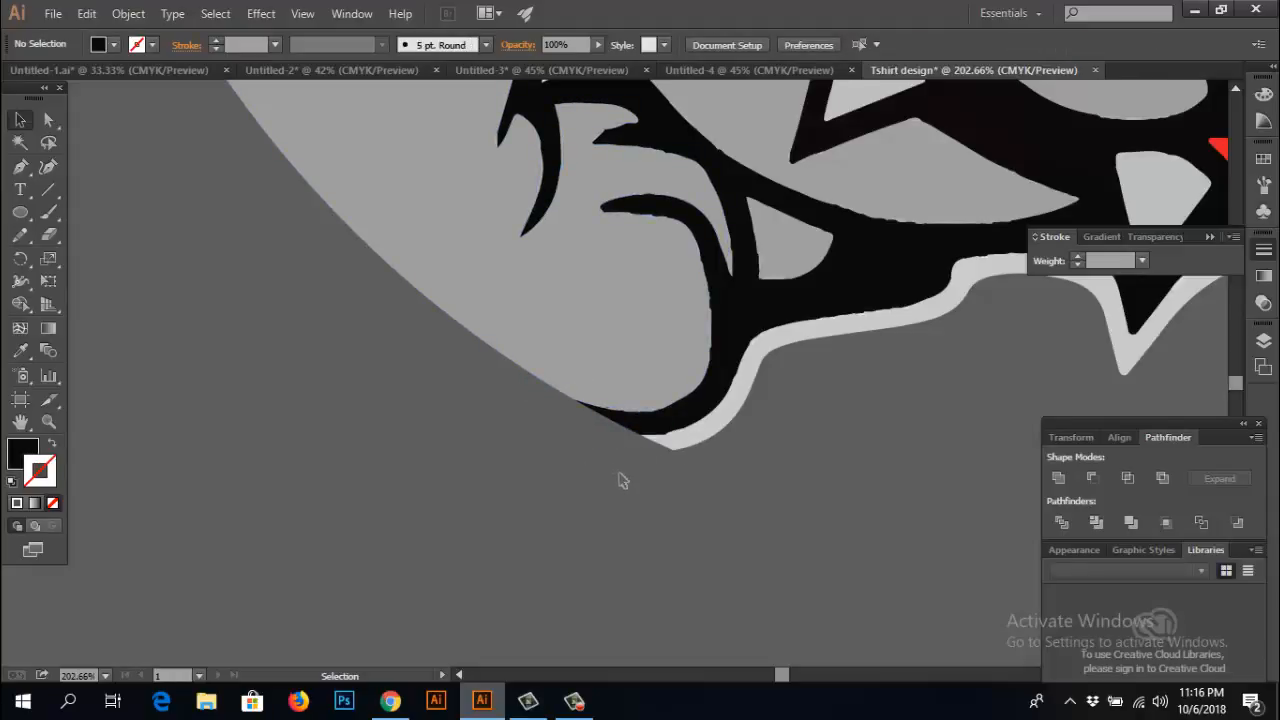
pyautogui.click(658, 437)
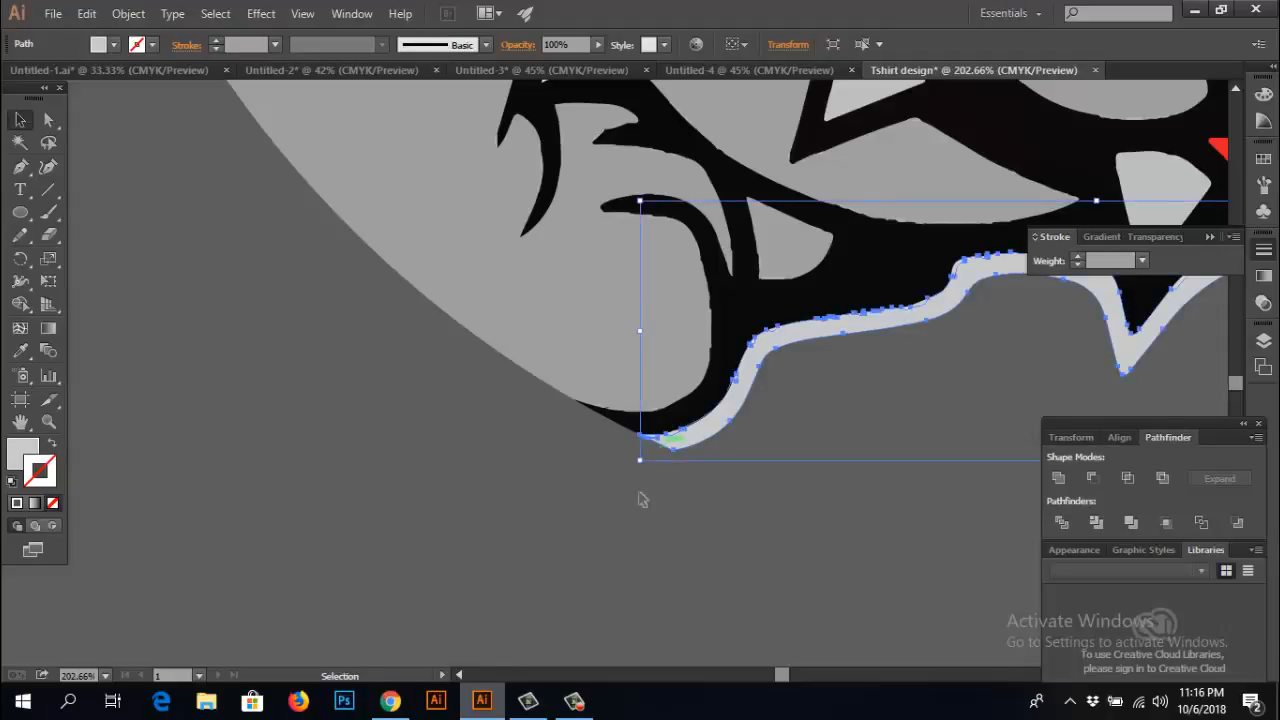
pyautogui.click(615, 530)
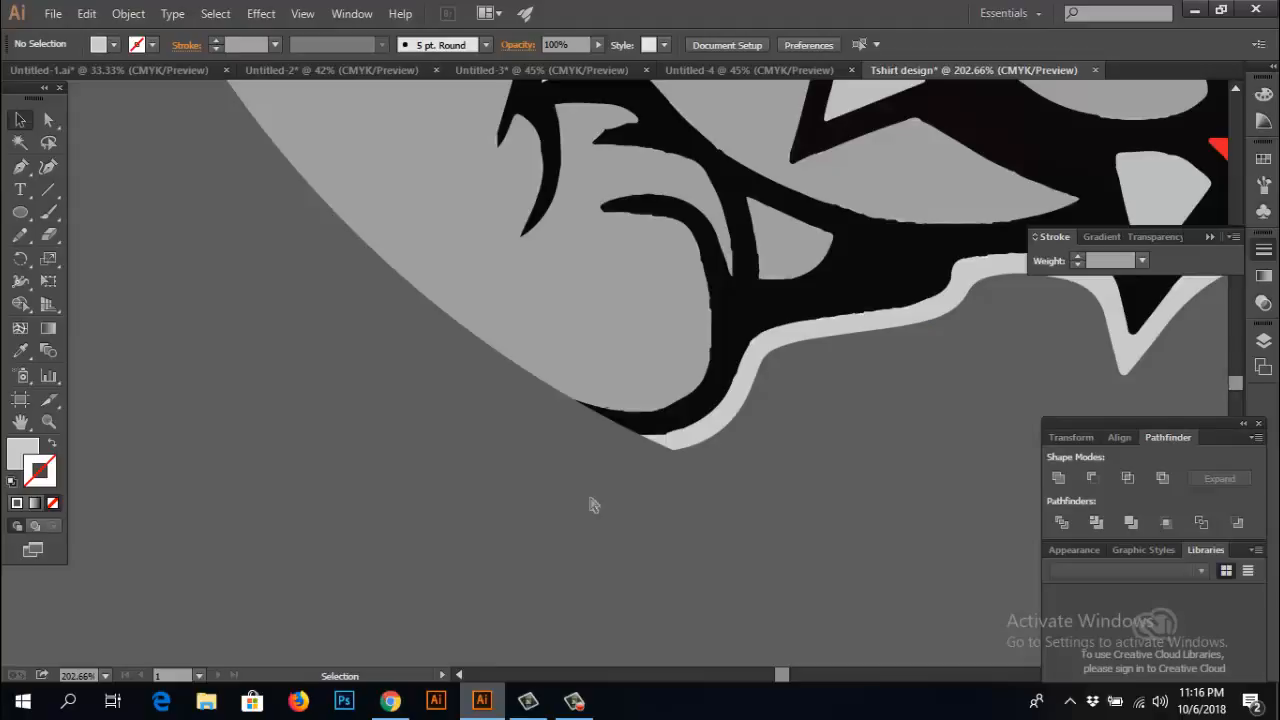
# - Delete the invisible unfilled paths left over from the circle above and below the bulldog
pyautogui.hotkey('ctrl', '-')
pyautogui.hotkey('ctrl', '-')
pyautogui.hotkey('ctrl', '-')
pyautogui.hotkey('ctrl', '-')
pyautogui.hotkey('ctrl', '-')
pyautogui.hotkey('ctrl', '-')
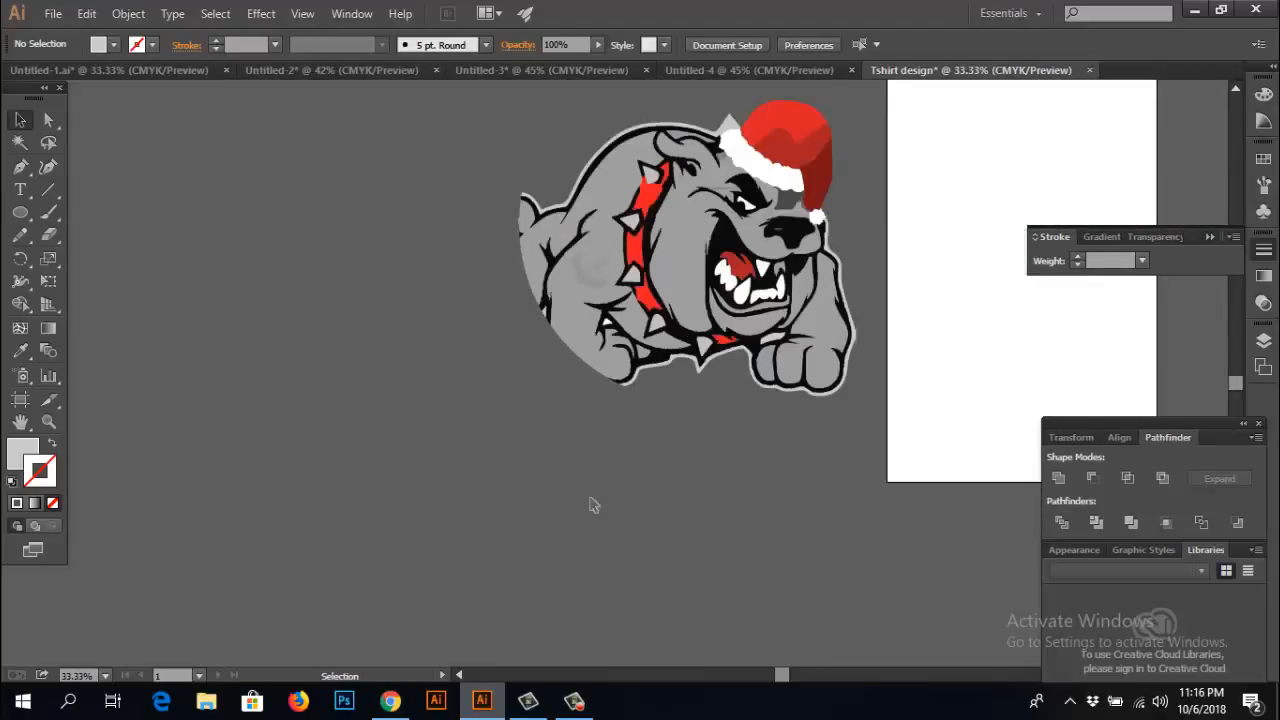
pyautogui.hotkey('ctrl', '-')
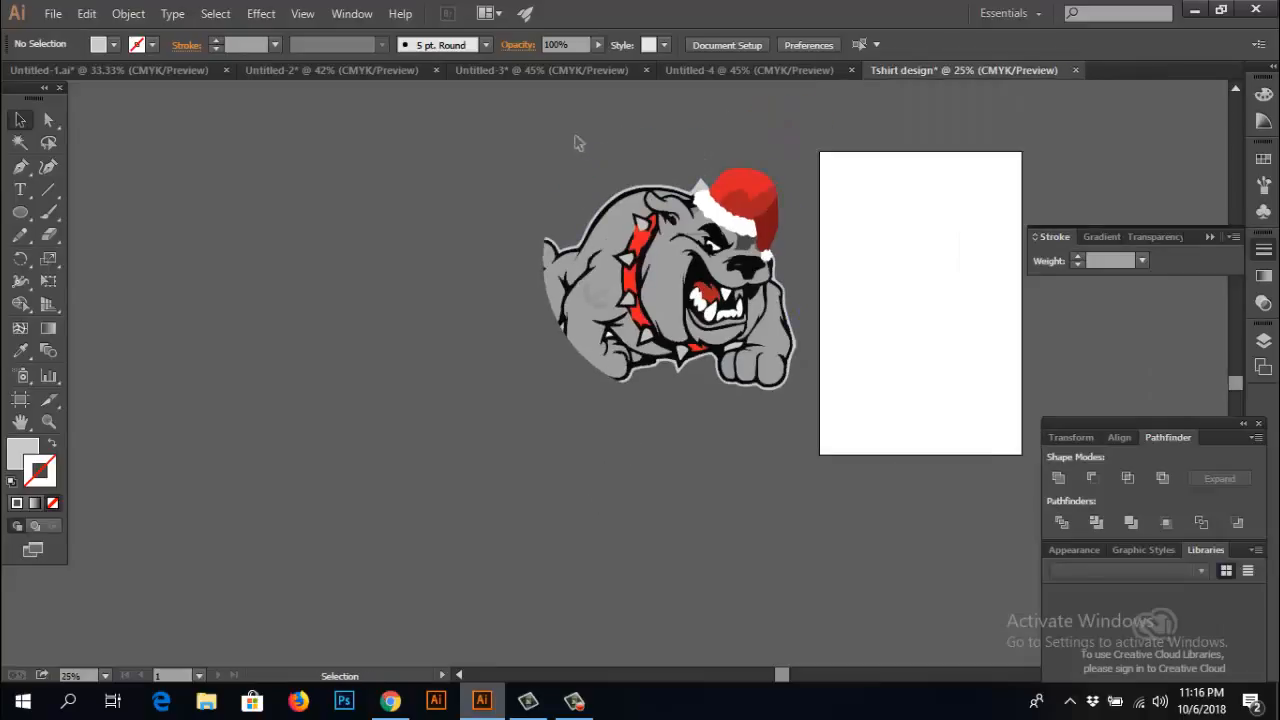
pyautogui.moveTo(569, 125); pyautogui.dragTo(632, 187)
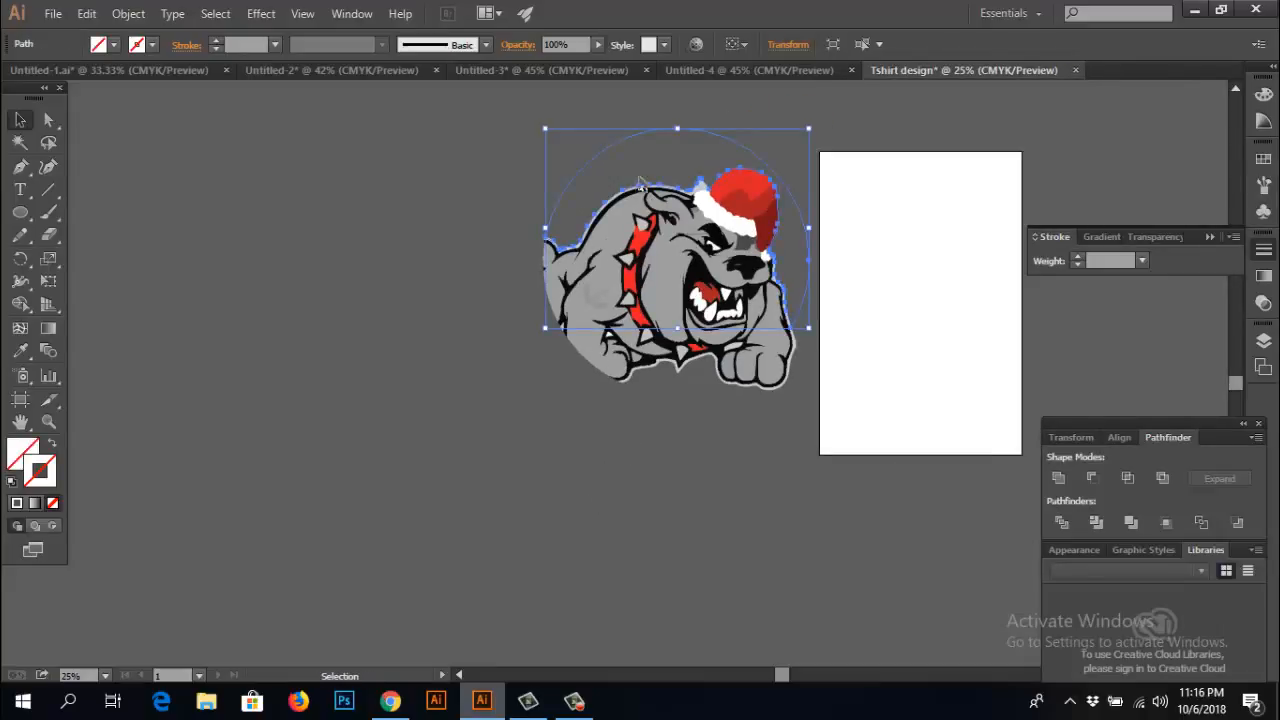
pyautogui.press('Delete')
pyautogui.moveTo(698, 417); pyautogui.dragTo(709, 376)
pyautogui.press('Delete')
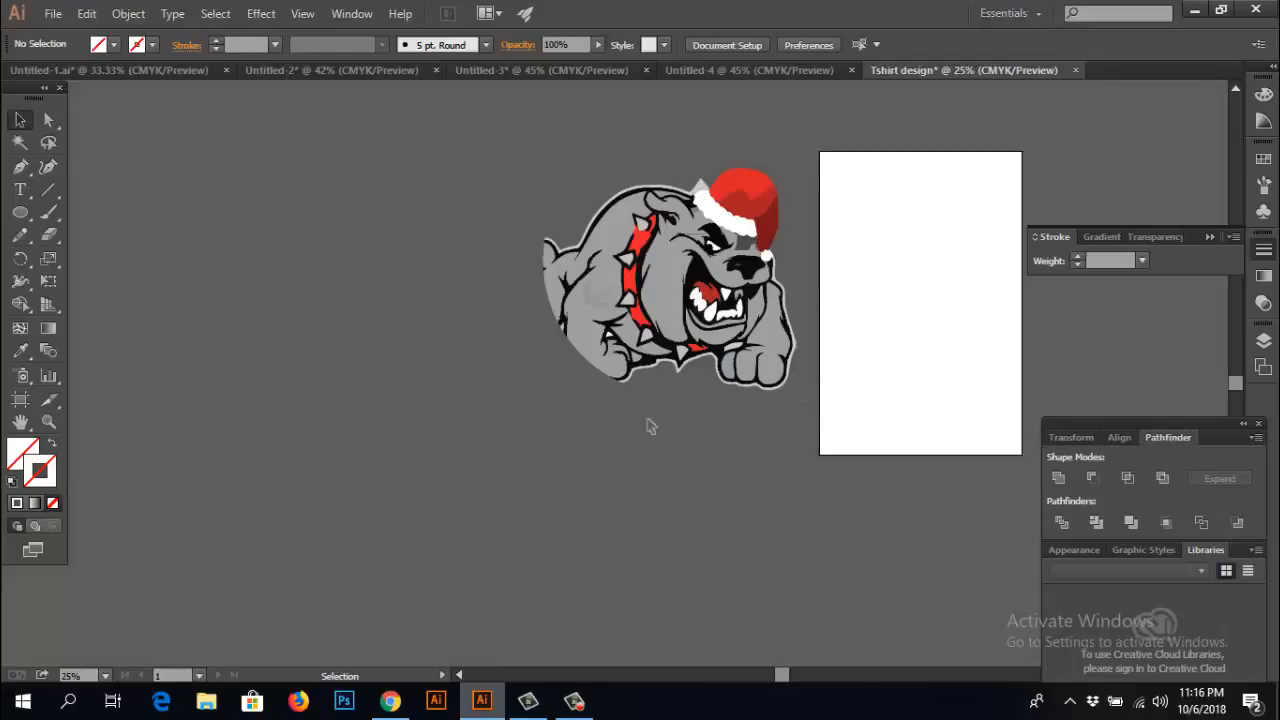
# - Examine the separate pieces of the trimmed bulldog by selecting its head, body, collar and front paw areas, then deselect everything
pyautogui.click(658, 292)
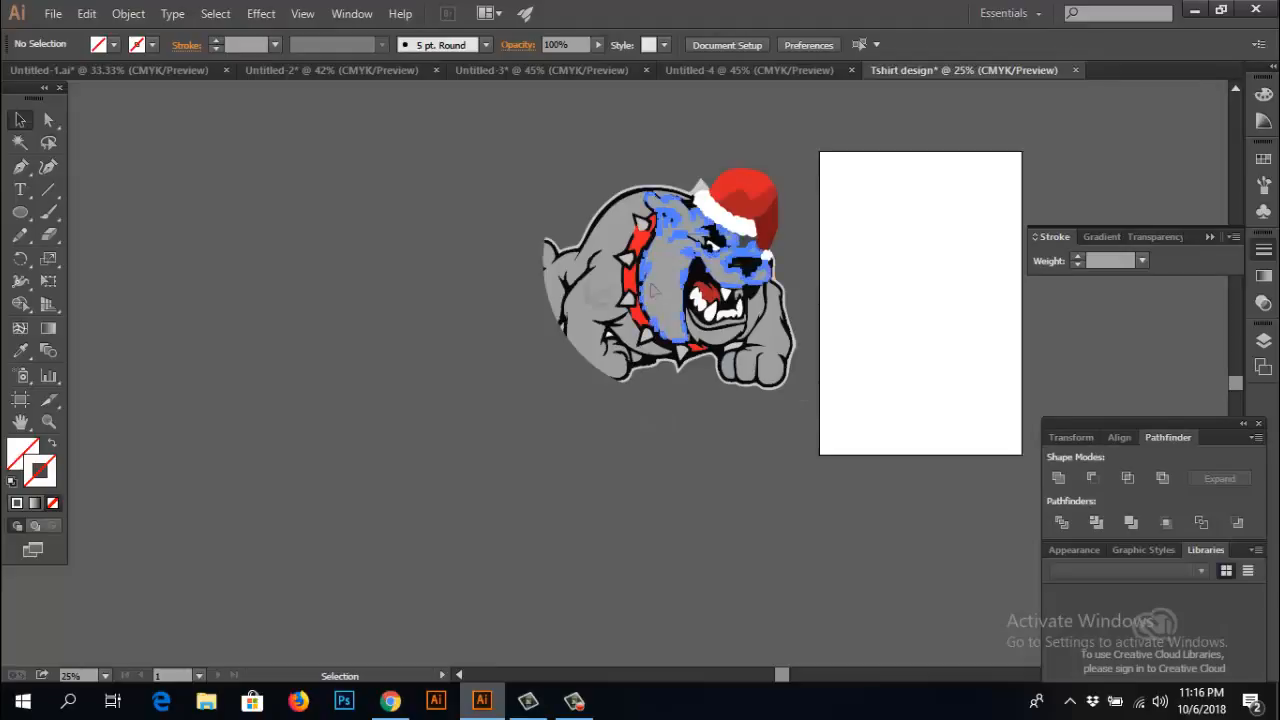
pyautogui.click(592, 444)
pyautogui.click(580, 305)
pyautogui.click(706, 524)
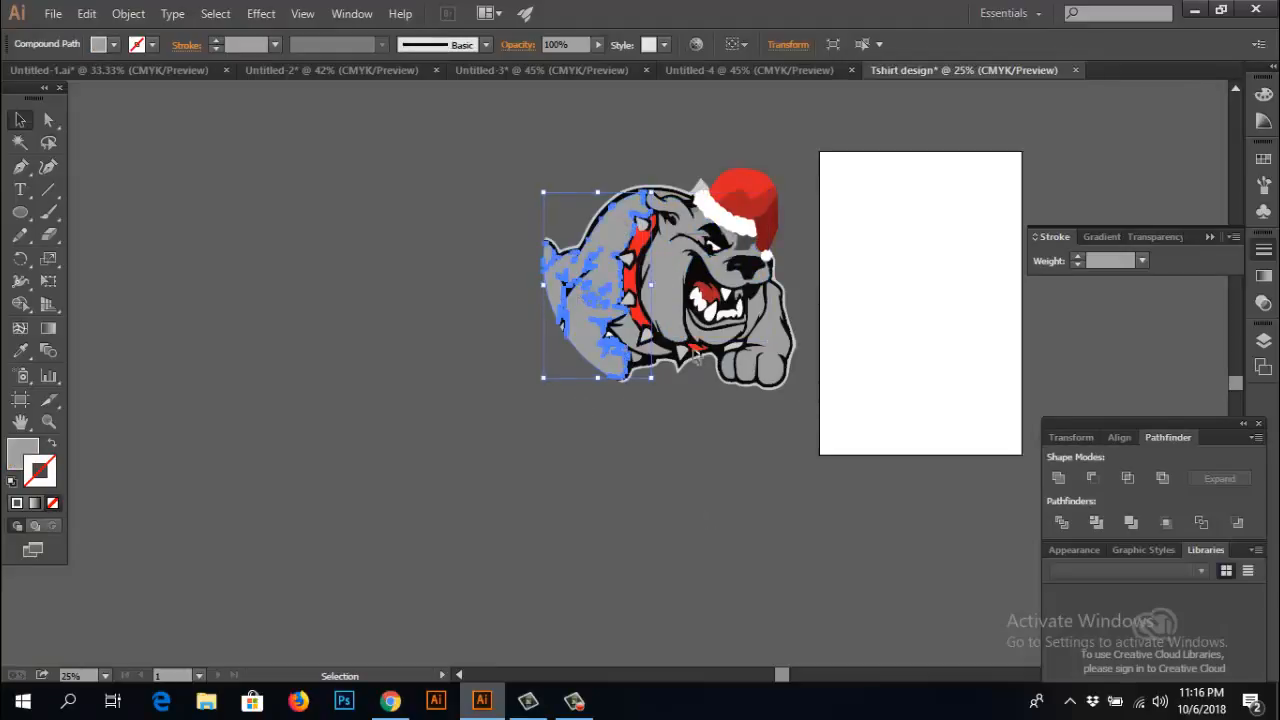
pyautogui.click(693, 349)
pyautogui.click(694, 452)
pyautogui.click(738, 366)
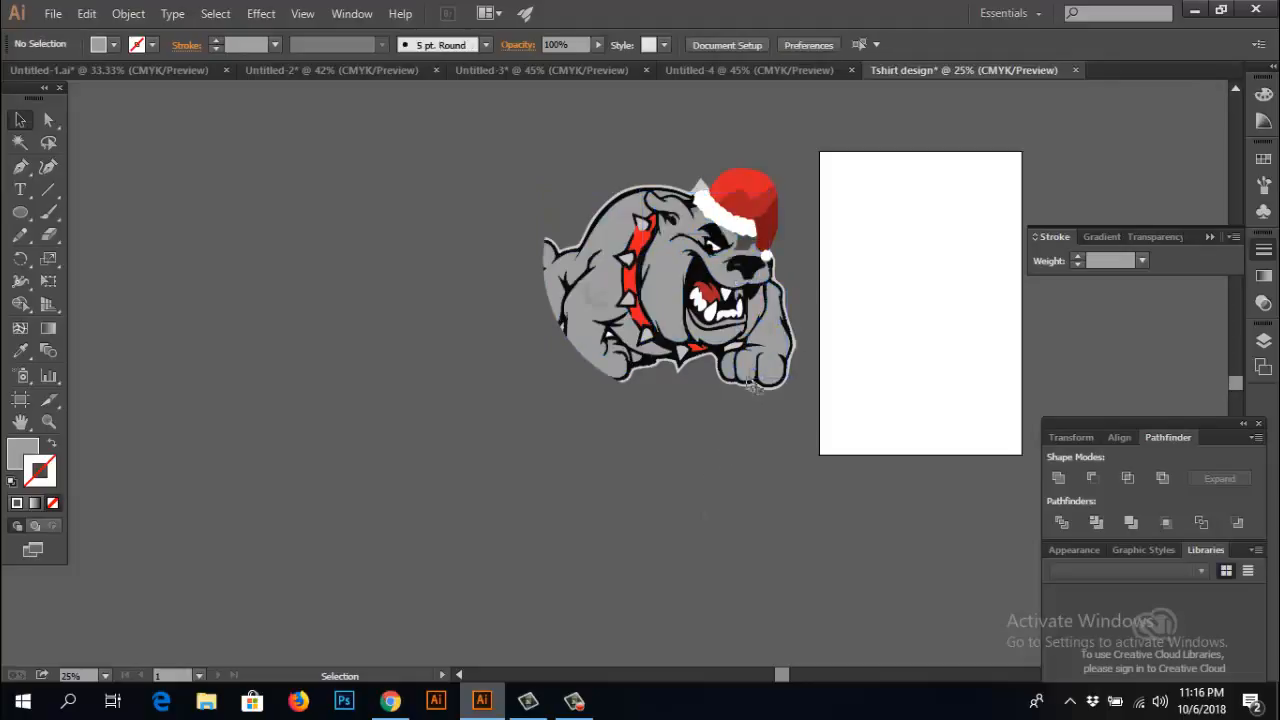
pyautogui.click(609, 251)
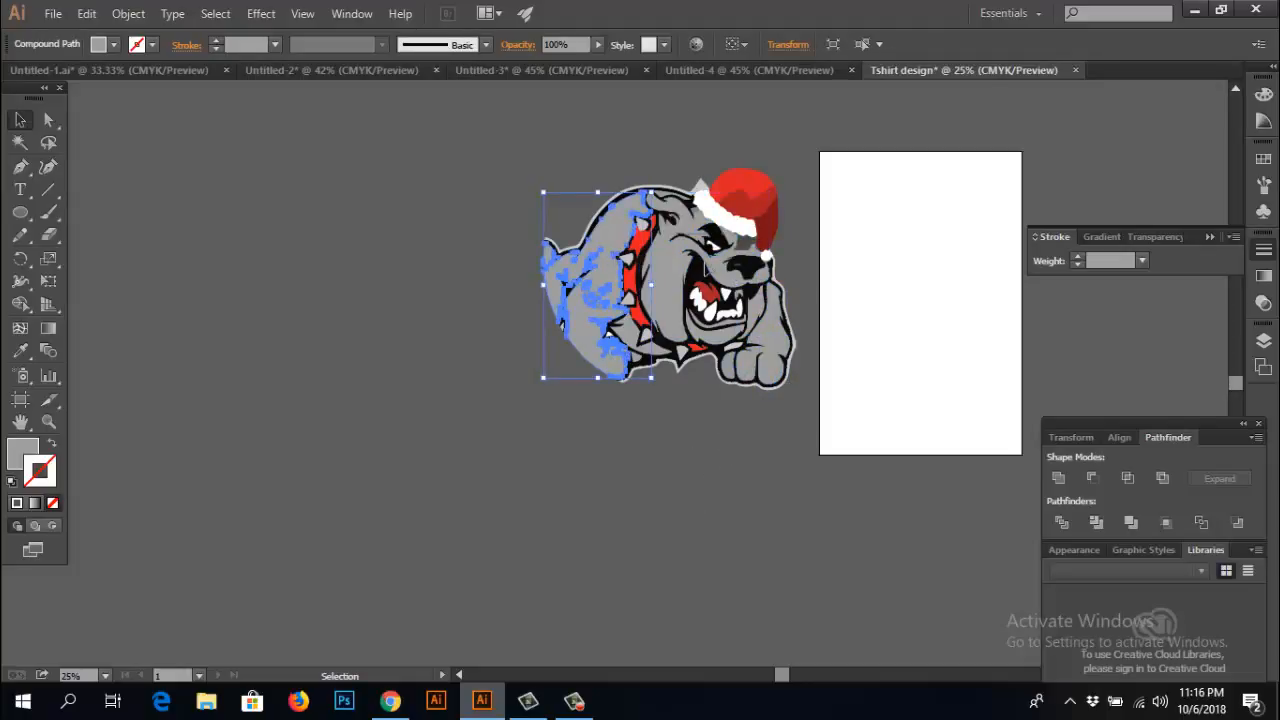
pyautogui.click(700, 264)
pyautogui.click(576, 483)
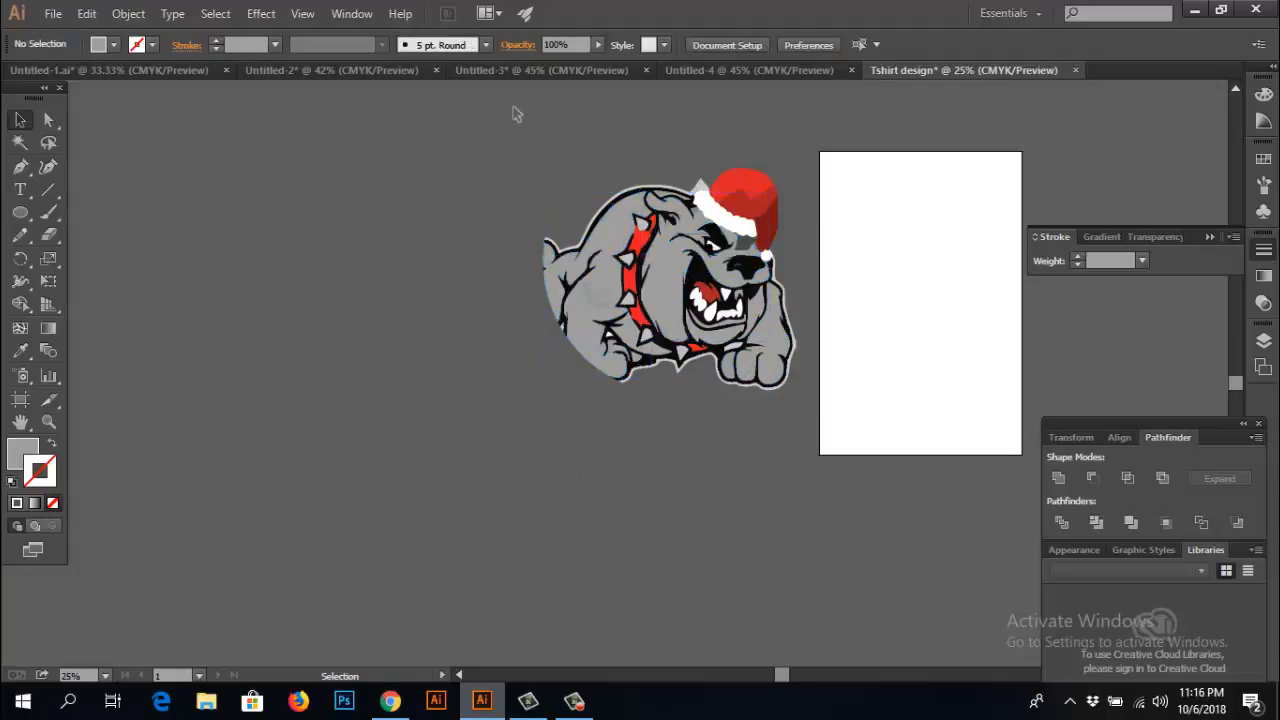
# - Group all pieces of the trimmed bulldog, including the Santa hat, into one object
pyautogui.moveTo(511, 103); pyautogui.dragTo(800, 450)
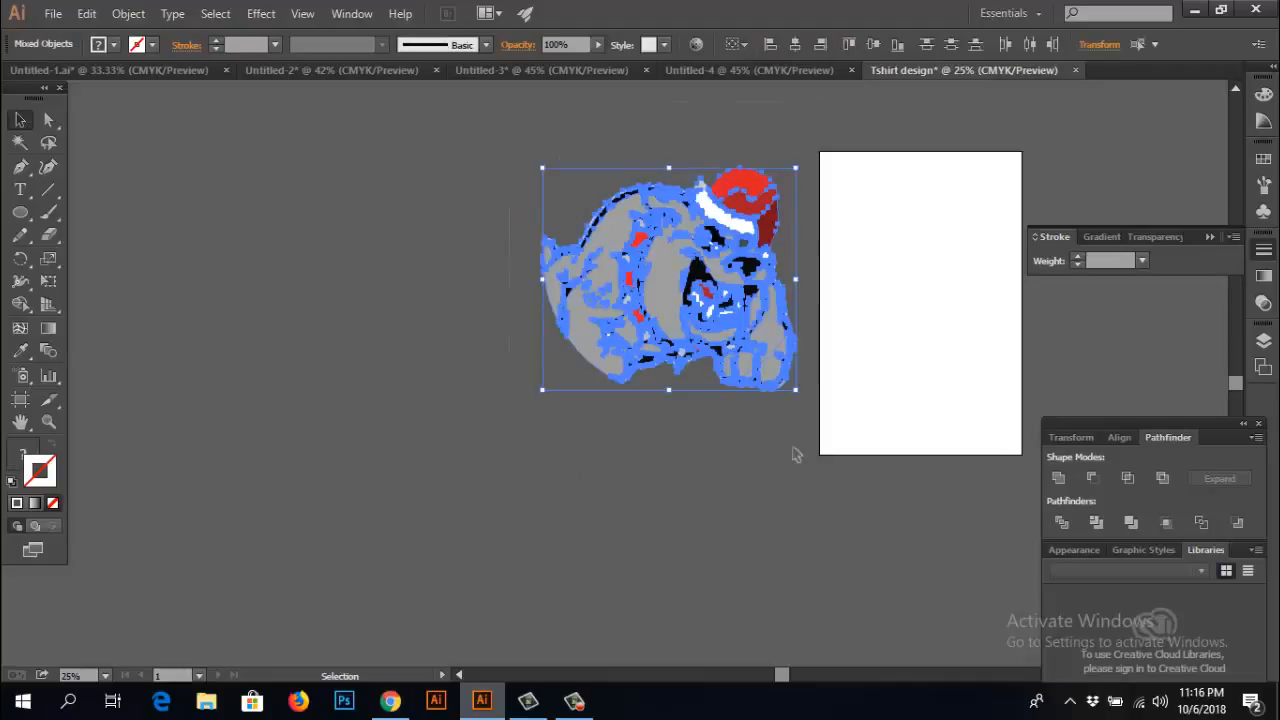
pyautogui.rightClick(626, 232)
pyautogui.click(672, 319)
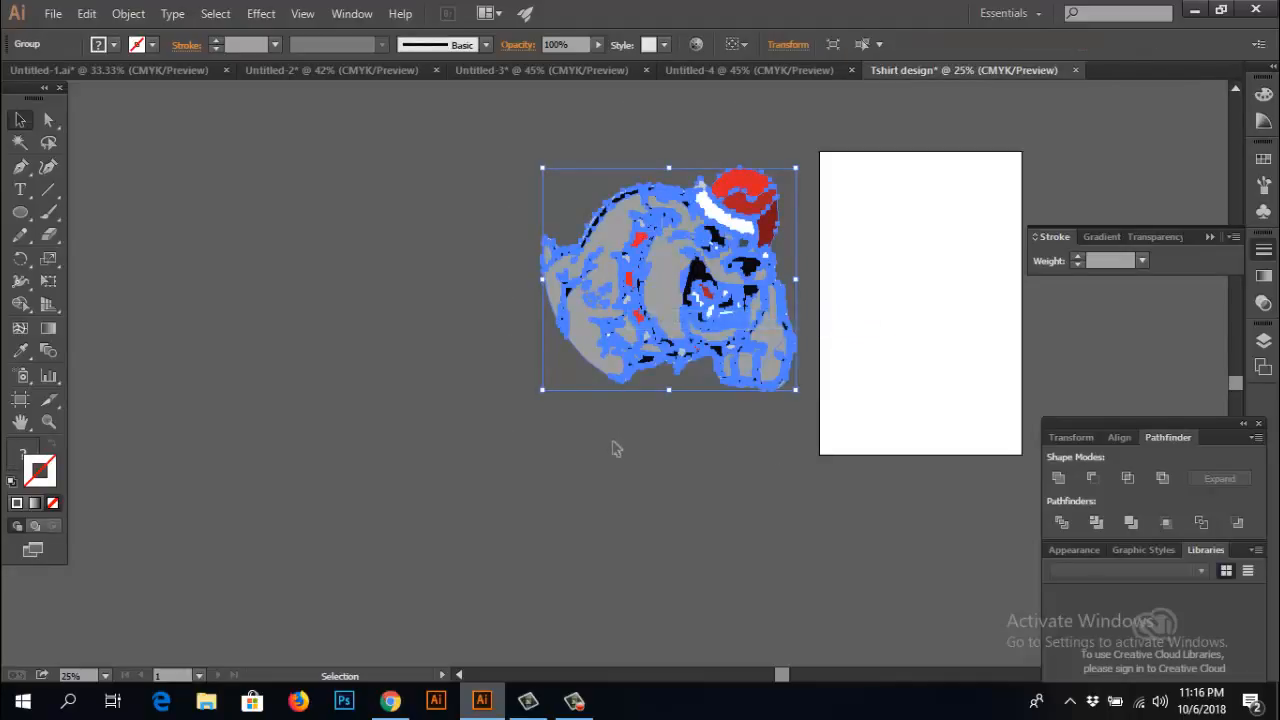
pyautogui.click(612, 444)
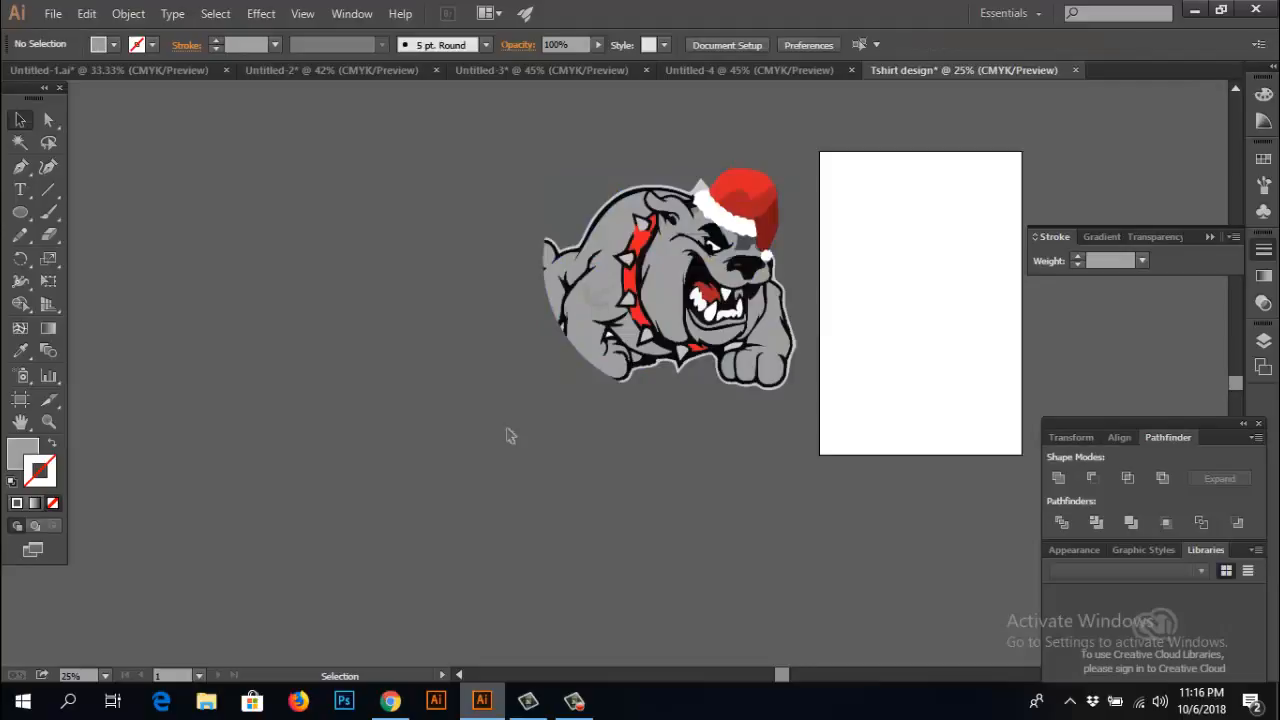
# - Paste the white circle outline in place over the bulldog and send it behind the artwork
pyautogui.hotkey('ctrl', 'f')
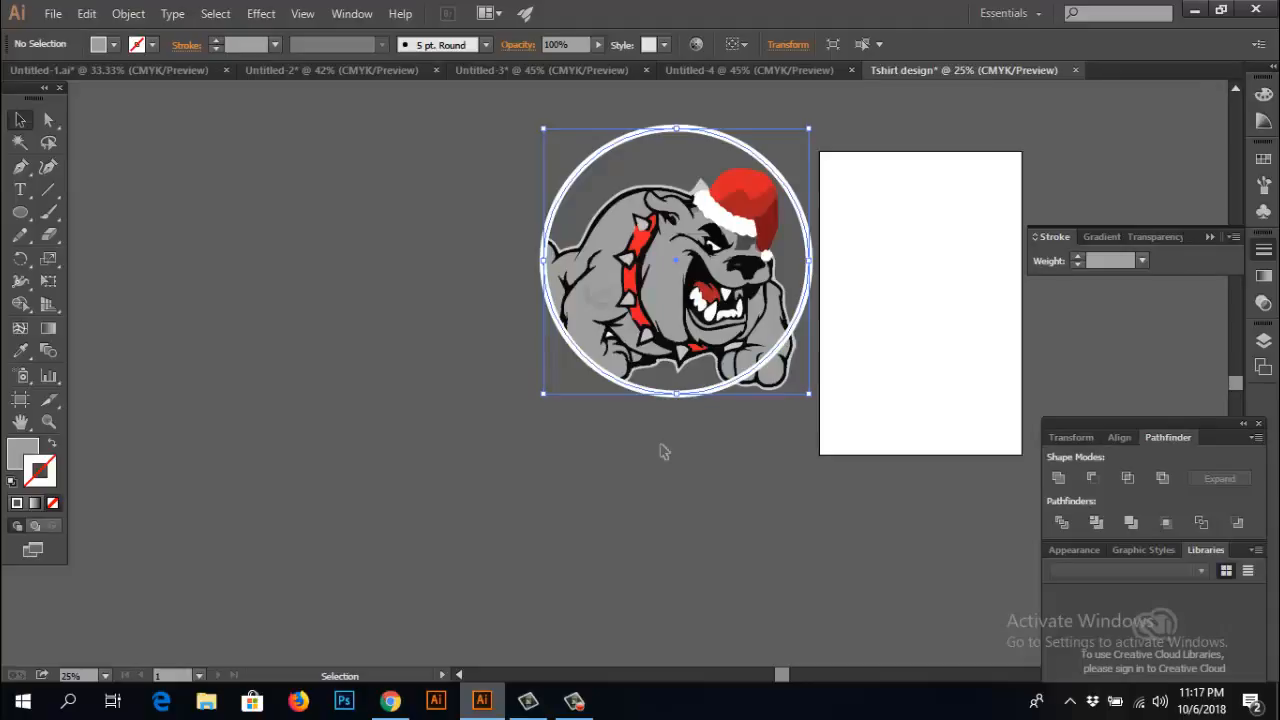
pyautogui.press('ctrl')
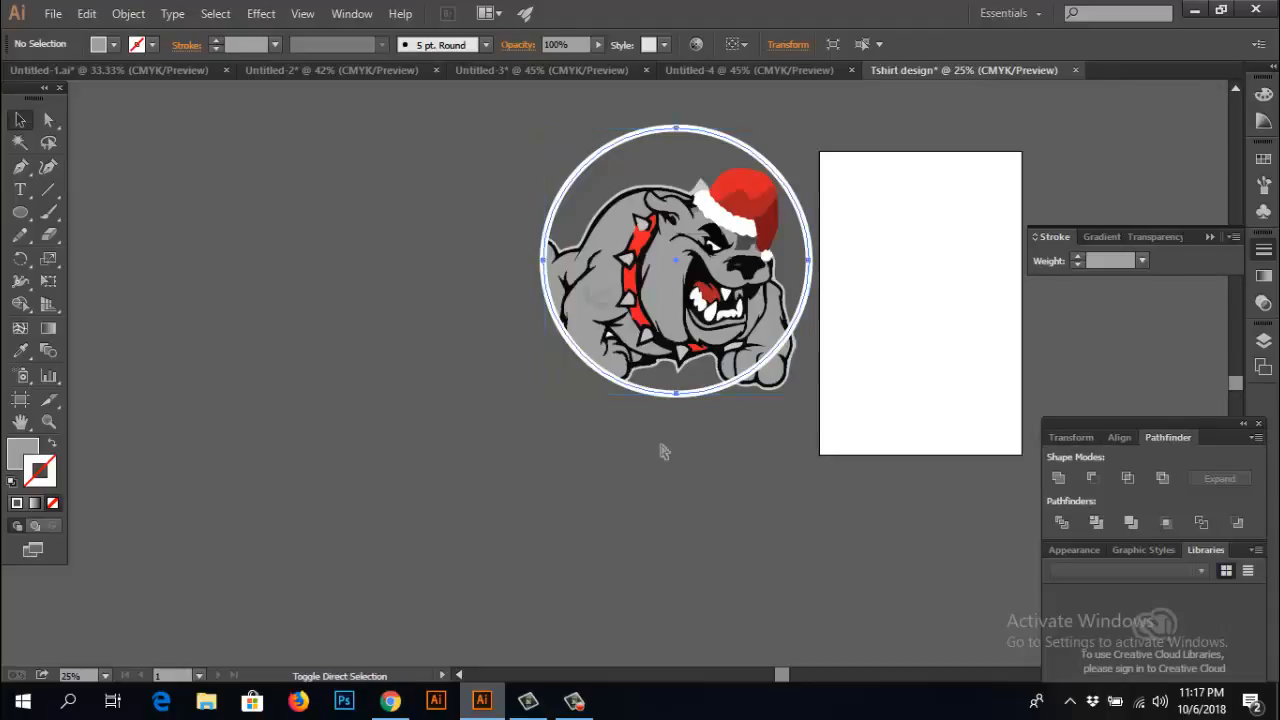
pyautogui.hotkey('ctrl', '[')
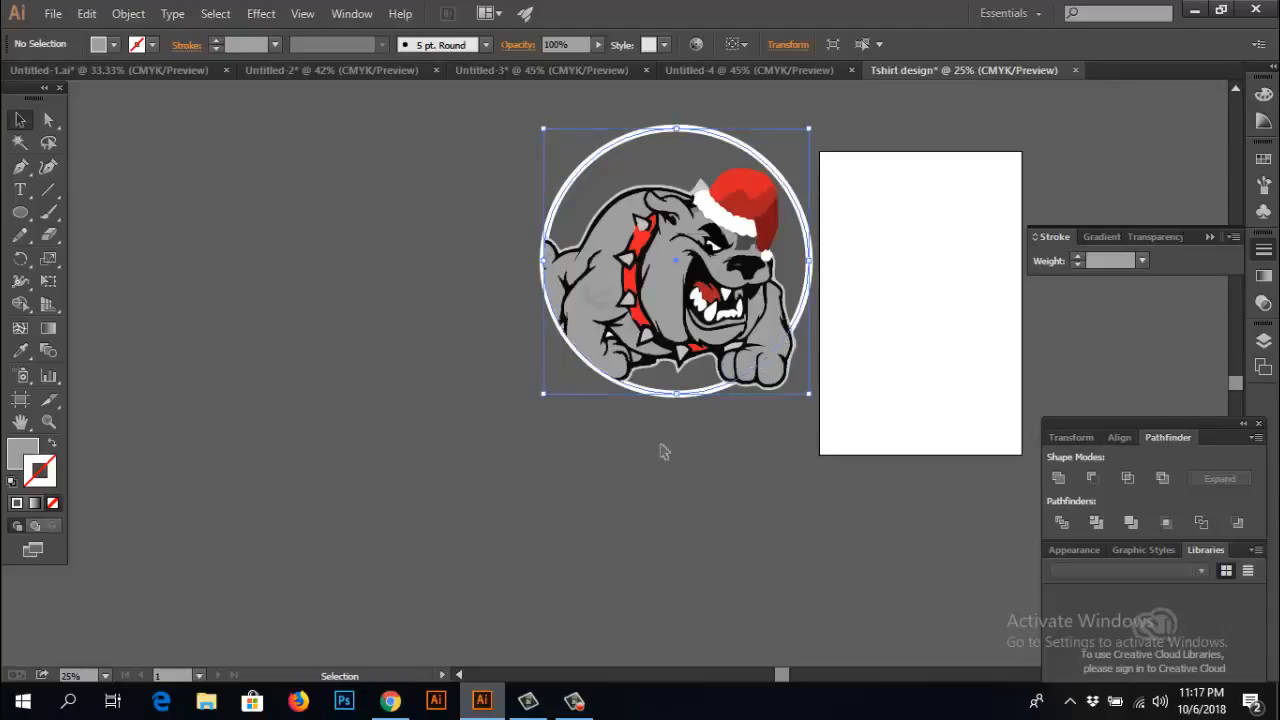
pyautogui.click(662, 450)
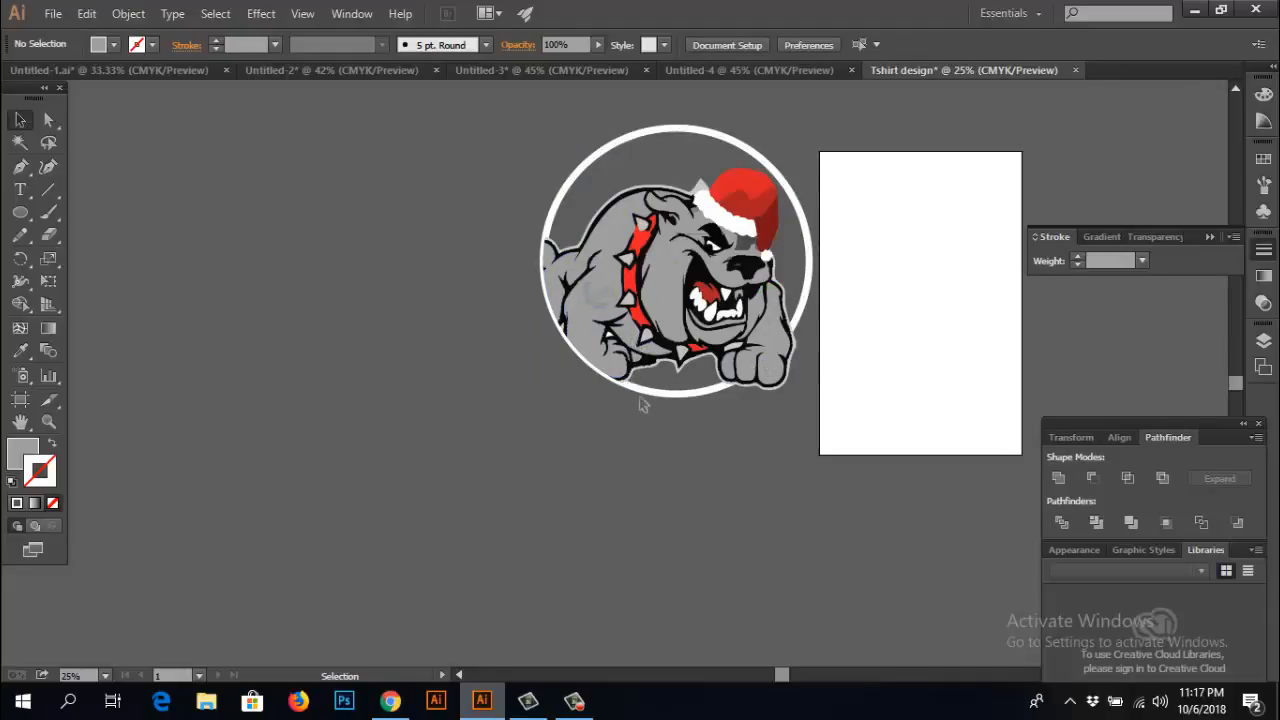
# - Nudge the grouped bulldog slightly to the right and up so its cut edge lines up inside the white ring
pyautogui.hotkey('ctrl', 'space')
pyautogui.moveTo(518, 192); pyautogui.dragTo(680, 430)
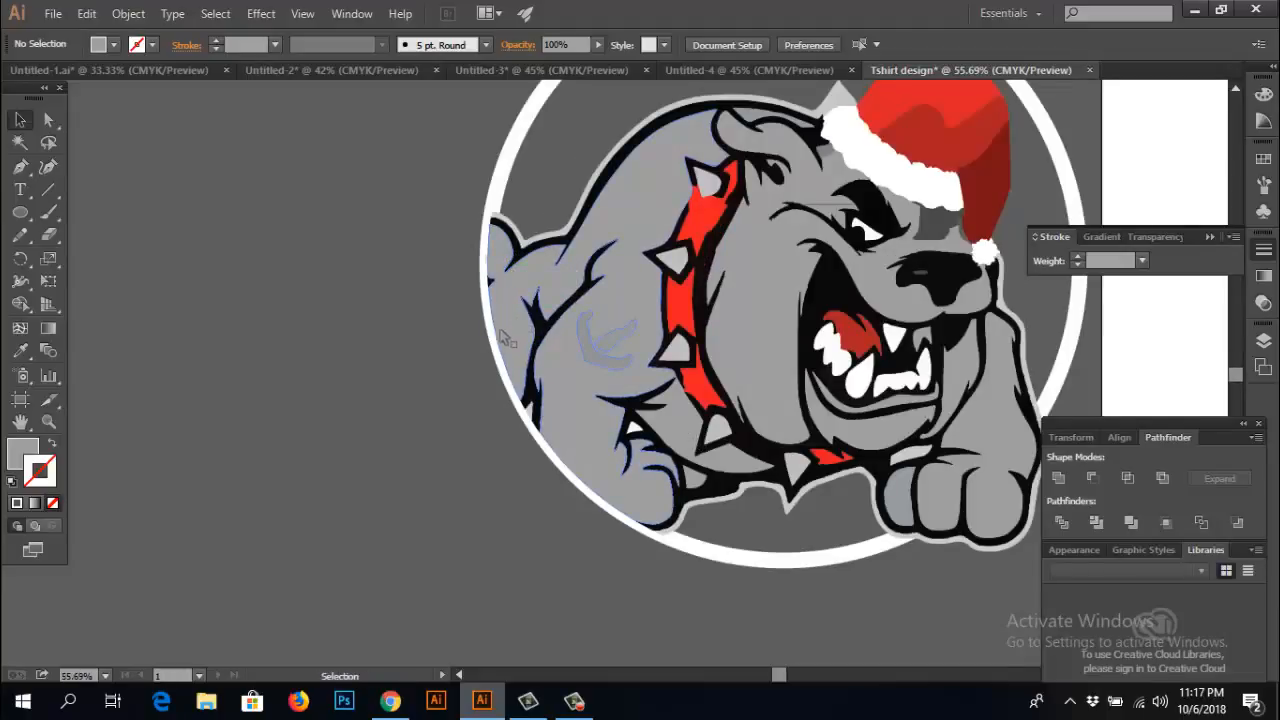
pyautogui.click(561, 296)
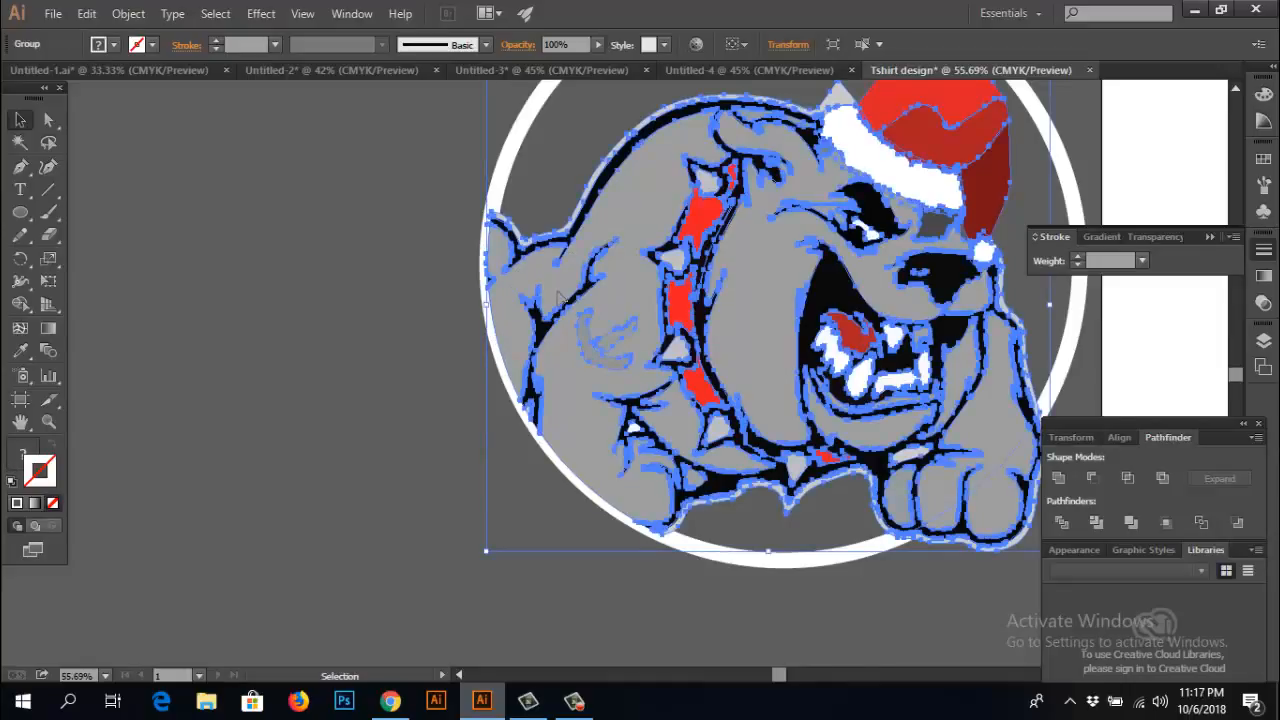
pyautogui.press('Right')
pyautogui.press('Right')
pyautogui.press('Right')
pyautogui.press('Right')
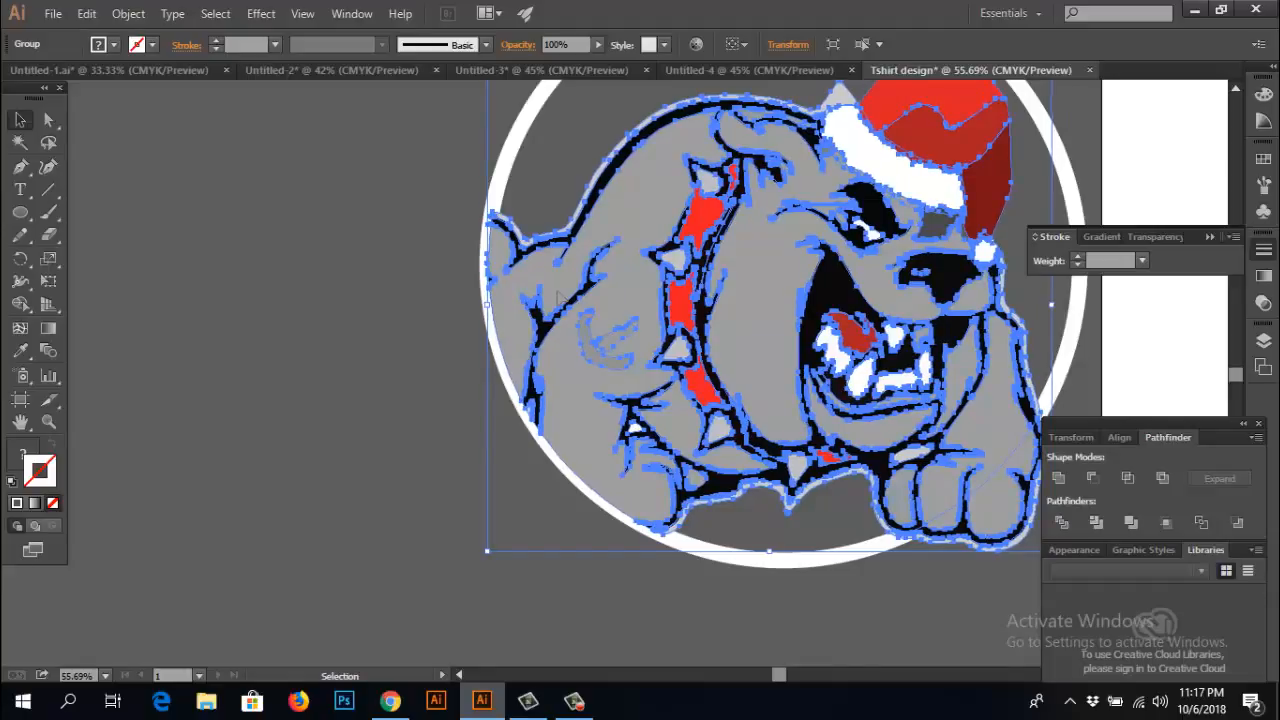
pyautogui.press('Right')
pyautogui.press('Right')
pyautogui.press('Right')
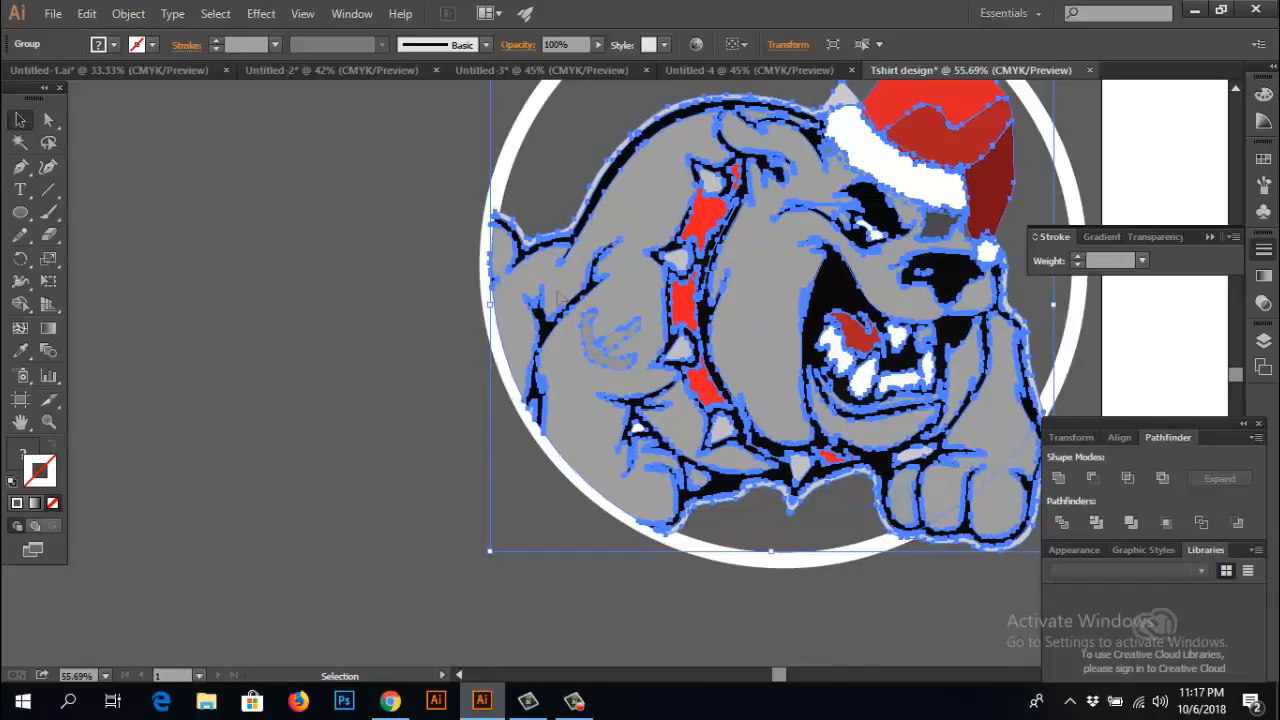
pyautogui.press('Up')
pyautogui.press('Up')
pyautogui.press('Up')
pyautogui.press('Up')
pyautogui.press('Up')
pyautogui.press('Up')
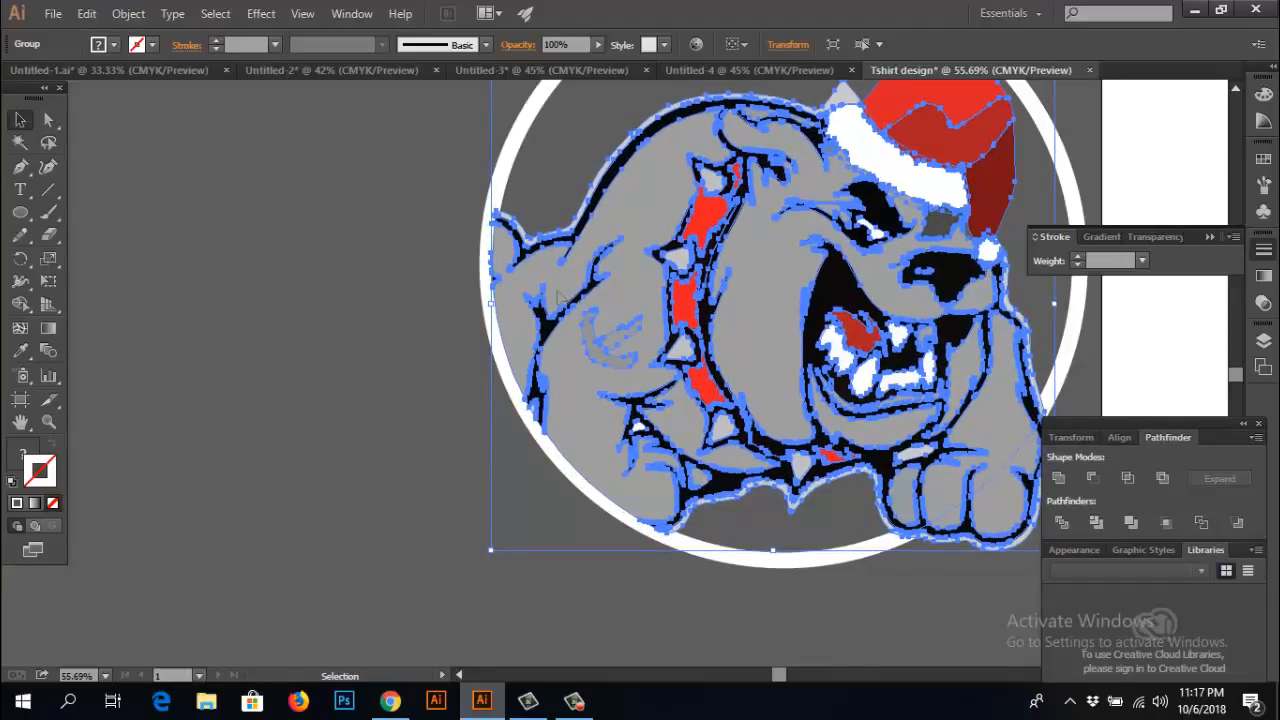
pyautogui.press('Right')
pyautogui.press('Right')
pyautogui.press('Right')
pyautogui.press('Right')
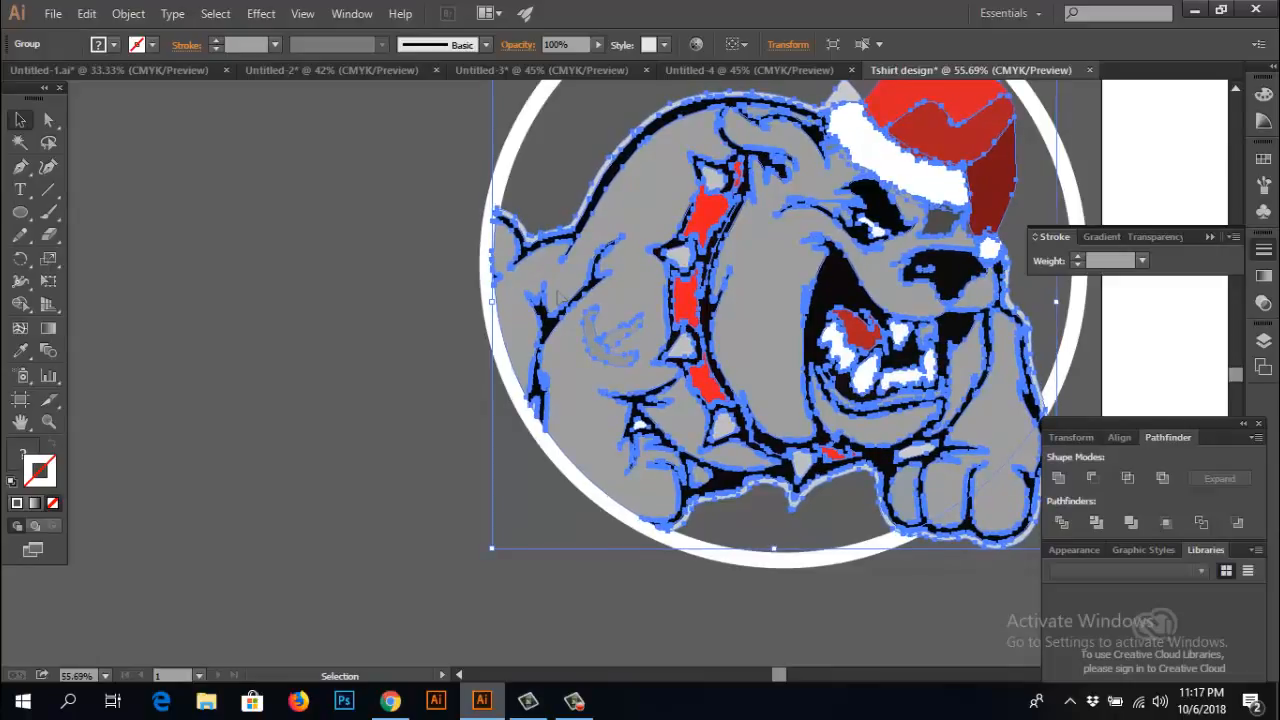
pyautogui.press('Right')
pyautogui.press('Right')
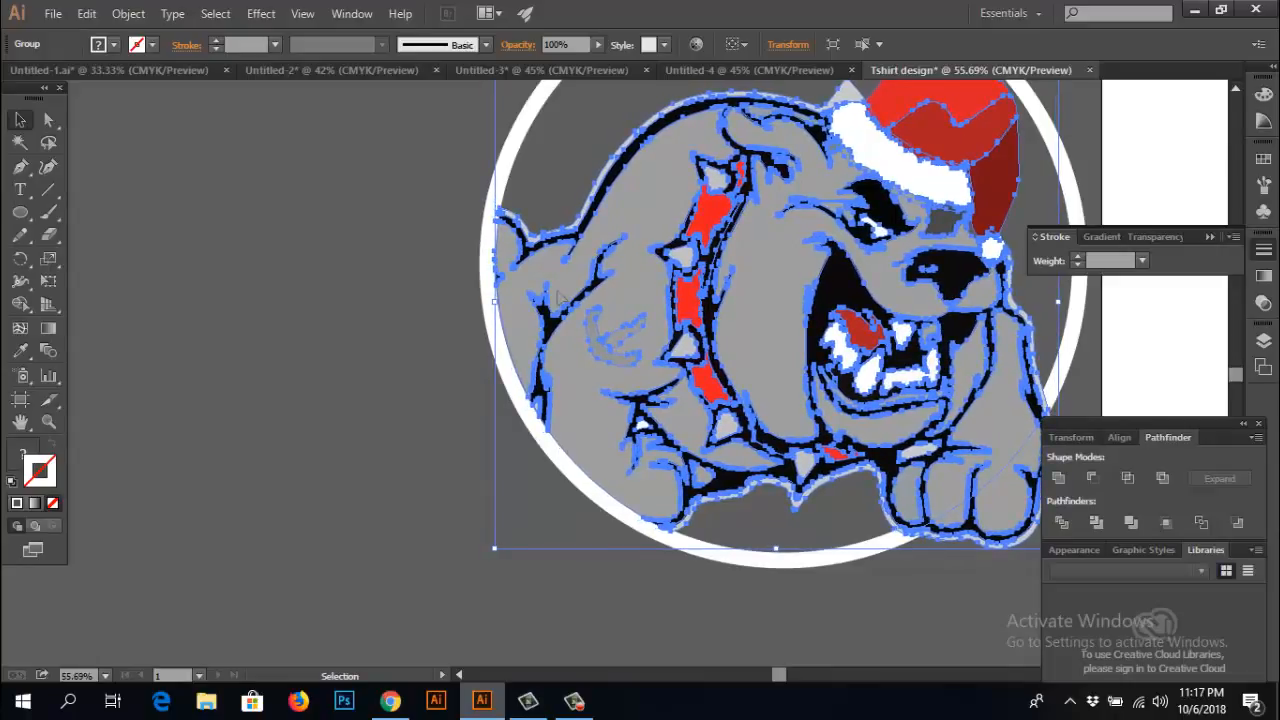
pyautogui.press('Left')
pyautogui.press('Left')
pyautogui.press('Left')
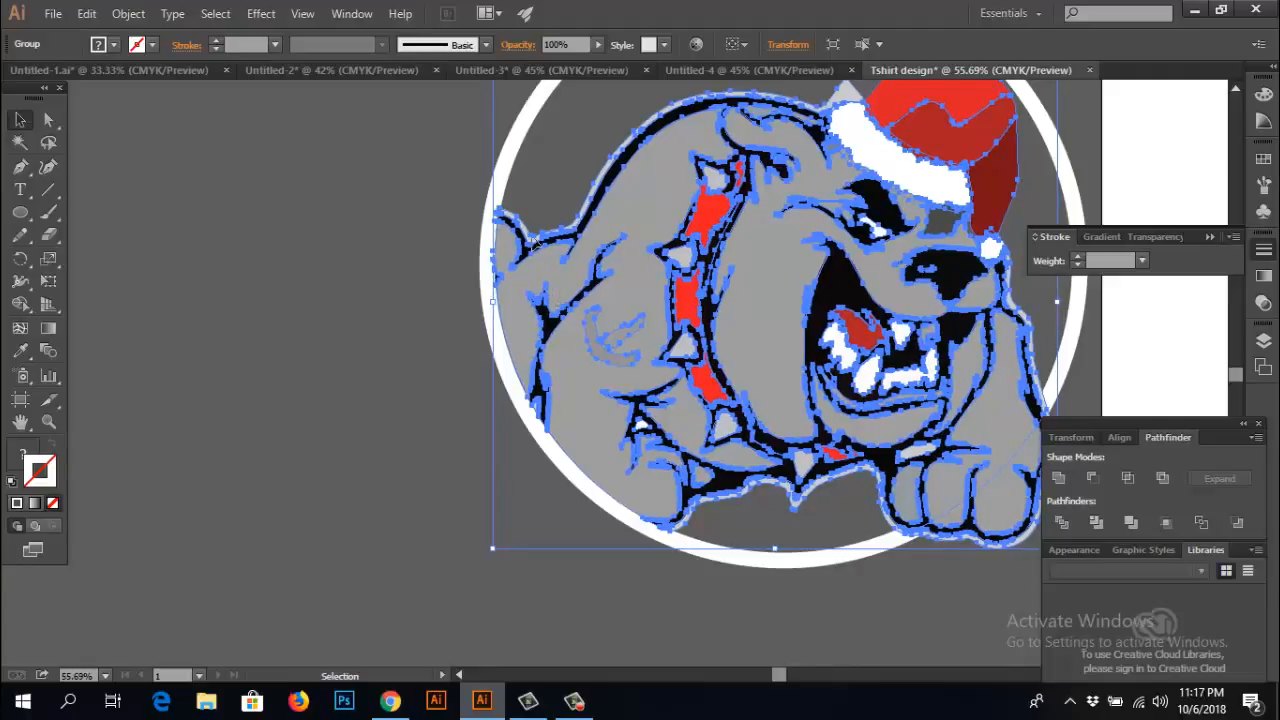
pyautogui.click(166, 245)
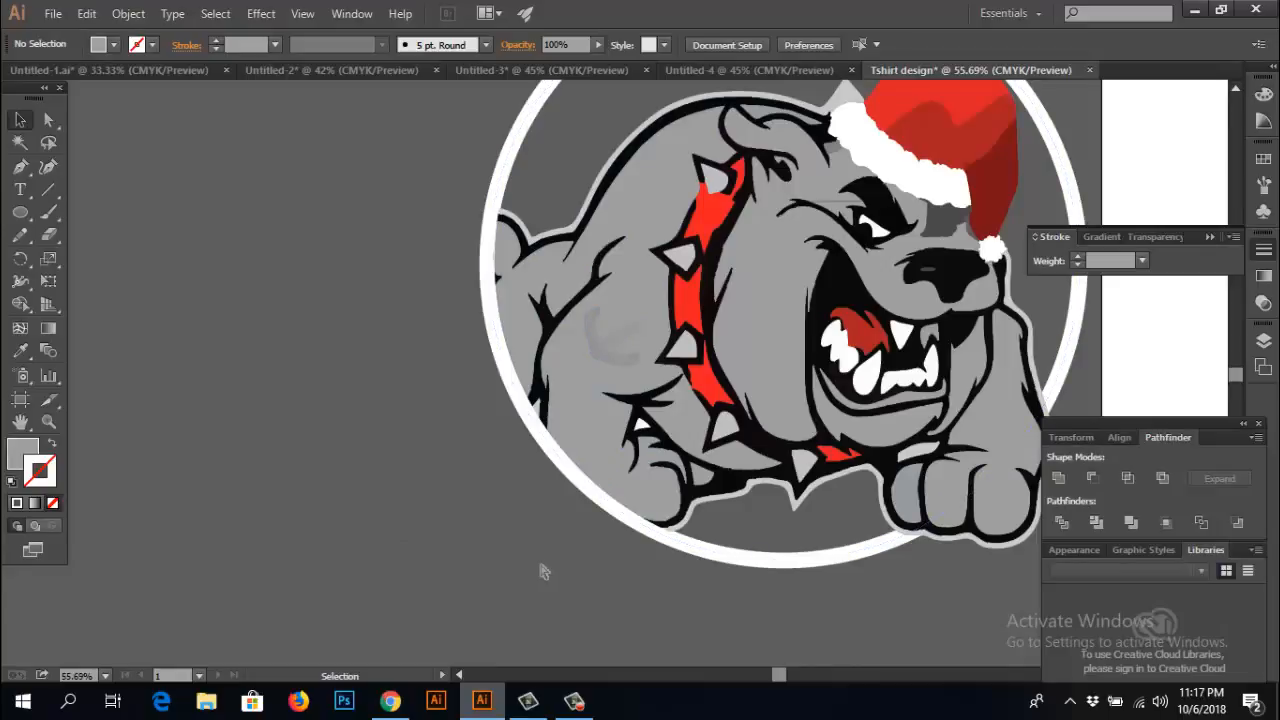
# - Change the ring's white stroke to dark red (R 137, G 4, B 14), leaving nothing selected
pyautogui.hotkey('ctrl', '-')
pyautogui.hotkey('ctrl', '-')
pyautogui.hotkey('ctrl', '-')
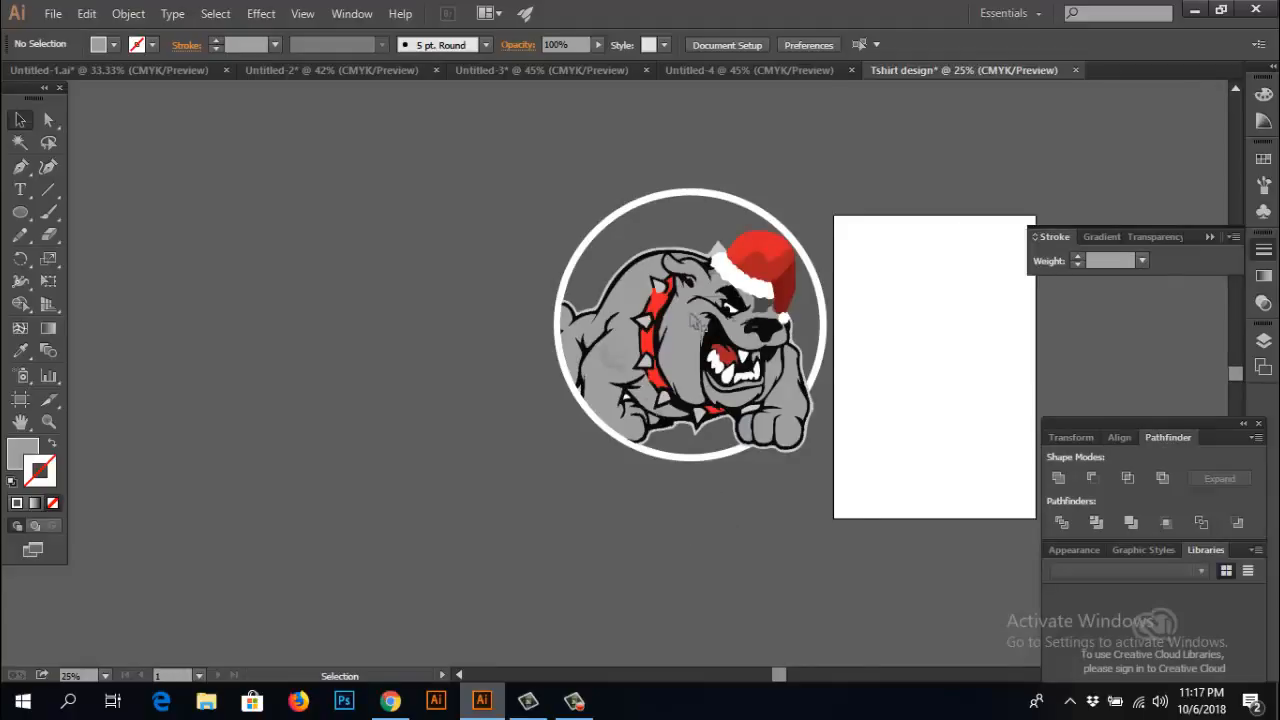
pyautogui.click(637, 205)
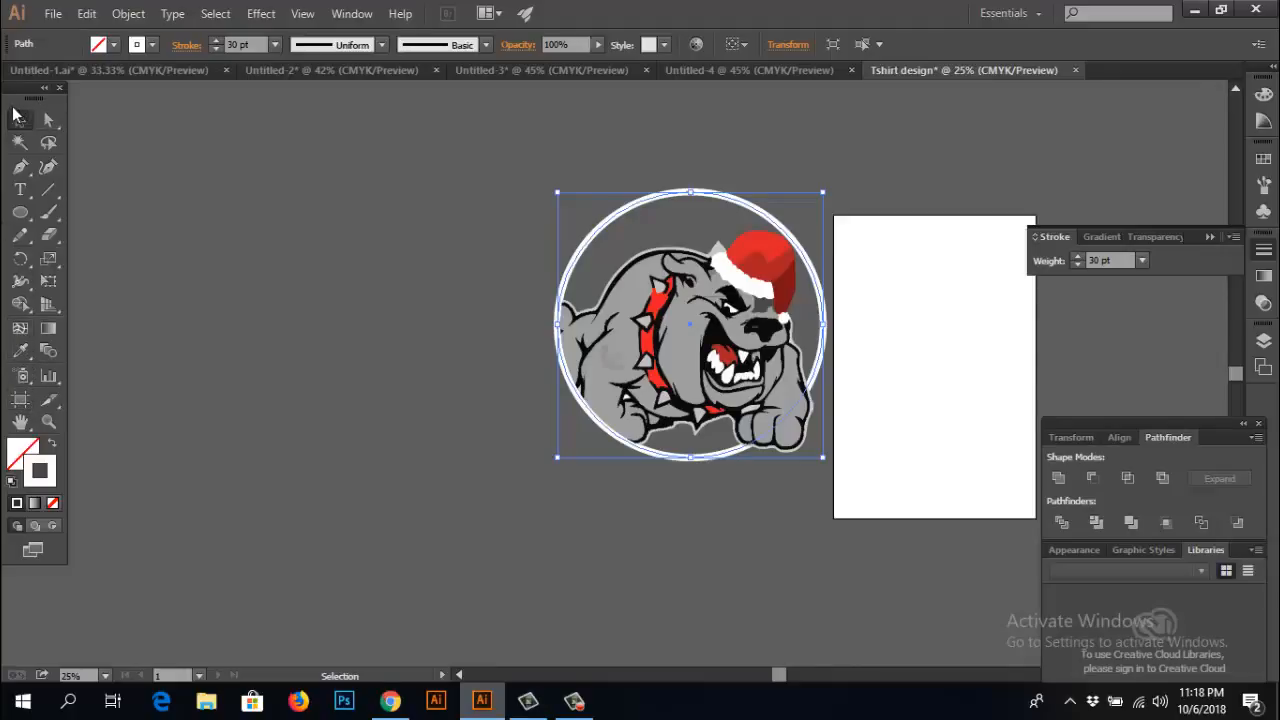
pyautogui.doubleClick(49, 478)
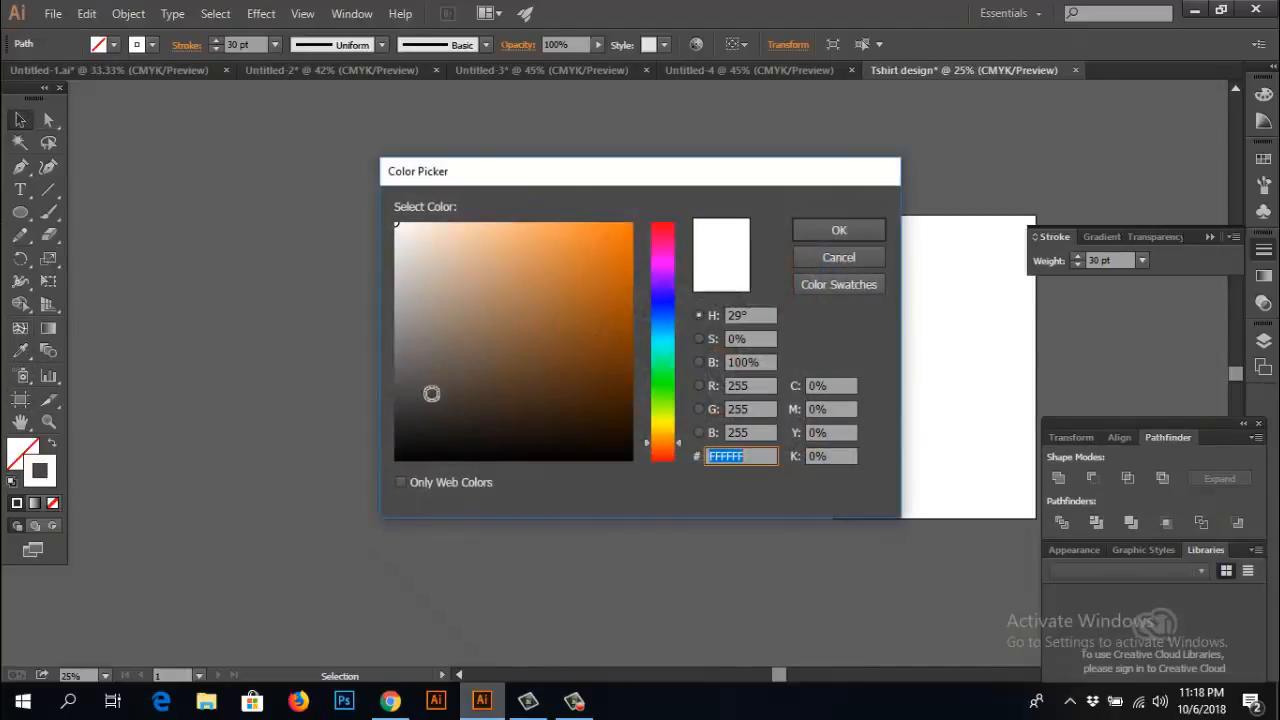
pyautogui.click(671, 224)
pyautogui.click(626, 331)
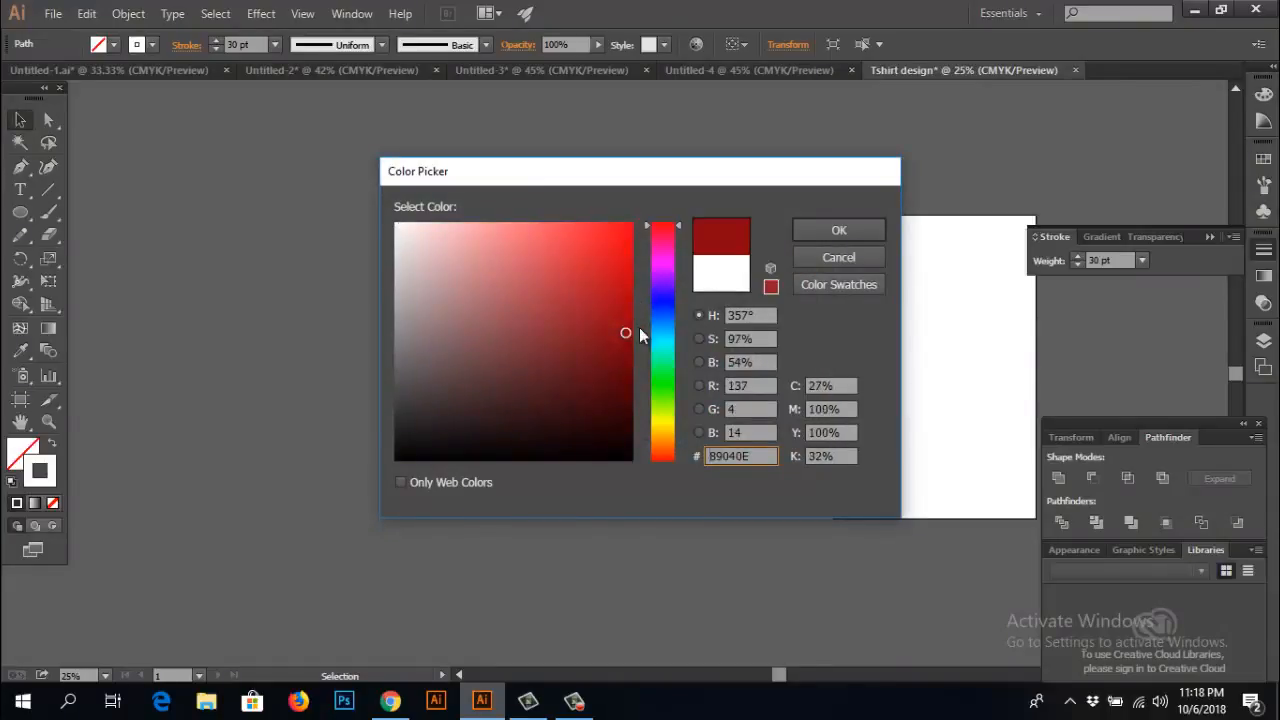
pyautogui.click(838, 230)
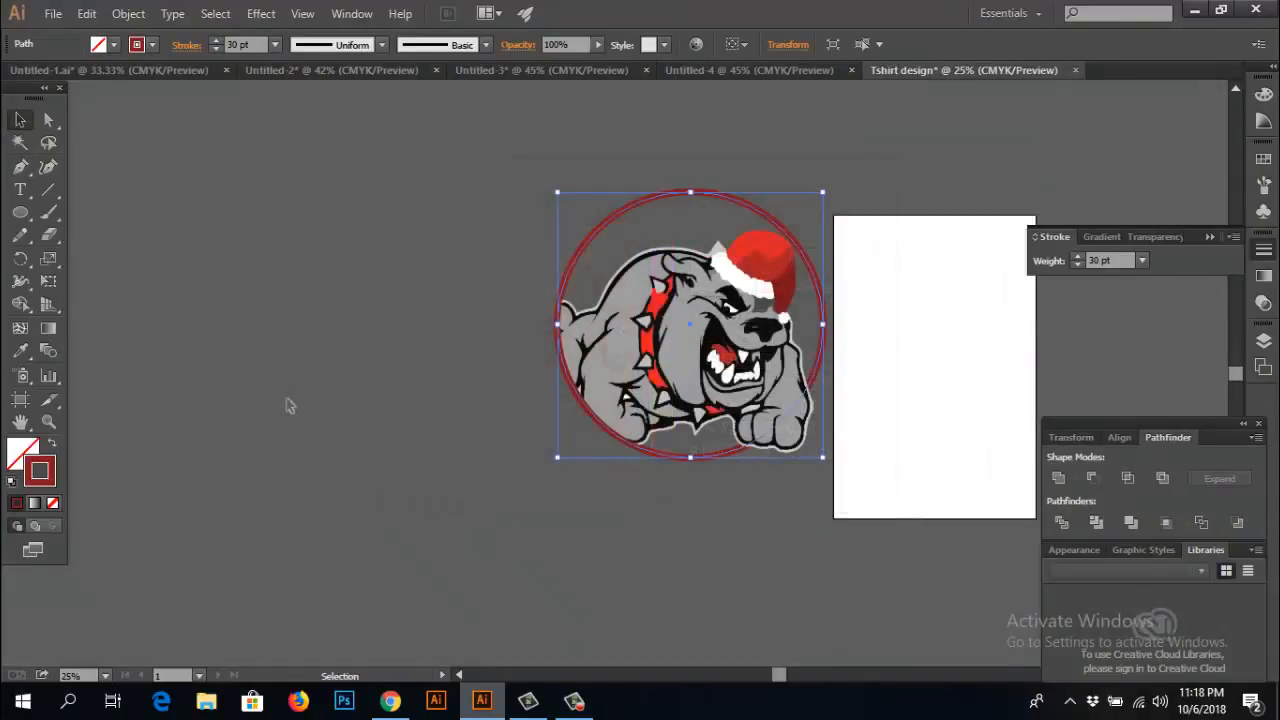
pyautogui.click(412, 405)
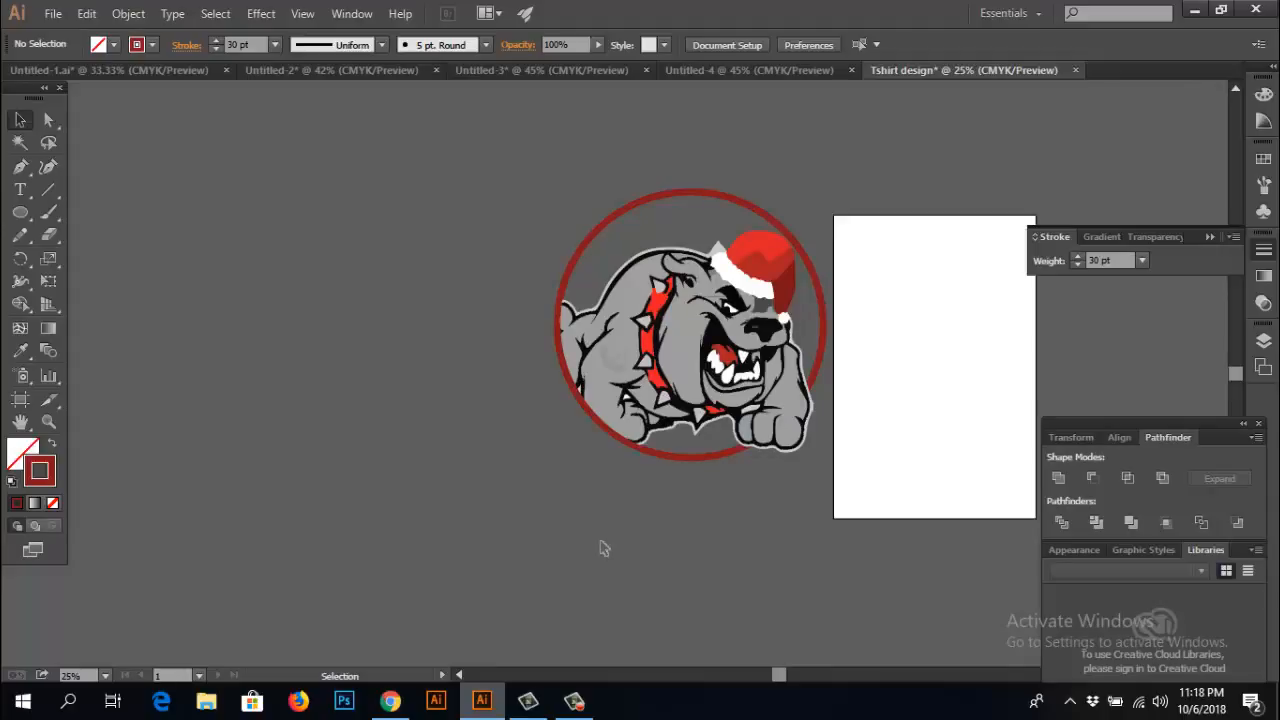
pyautogui.click(780, 285)
pyautogui.click(671, 534)
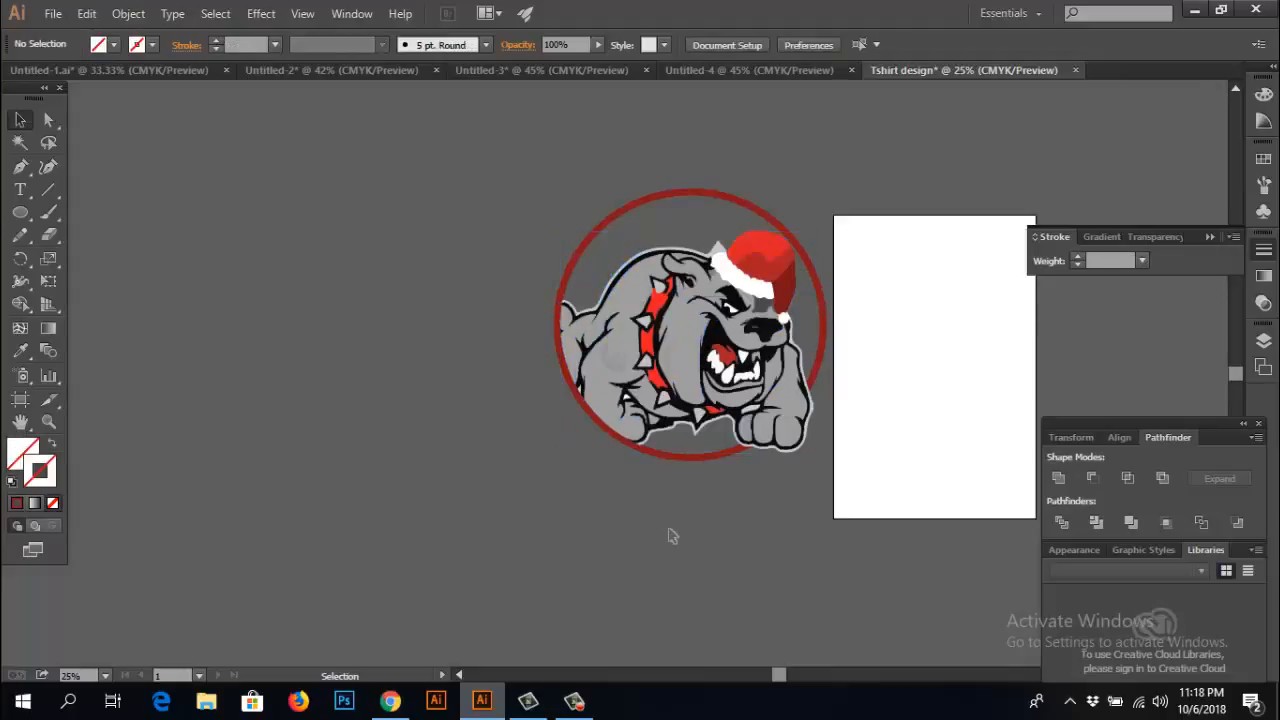
# - Add the text "Happy Merry Christmas Day" above and to the left of the bulldog emblem at 48 pt
pyautogui.click(22, 192)
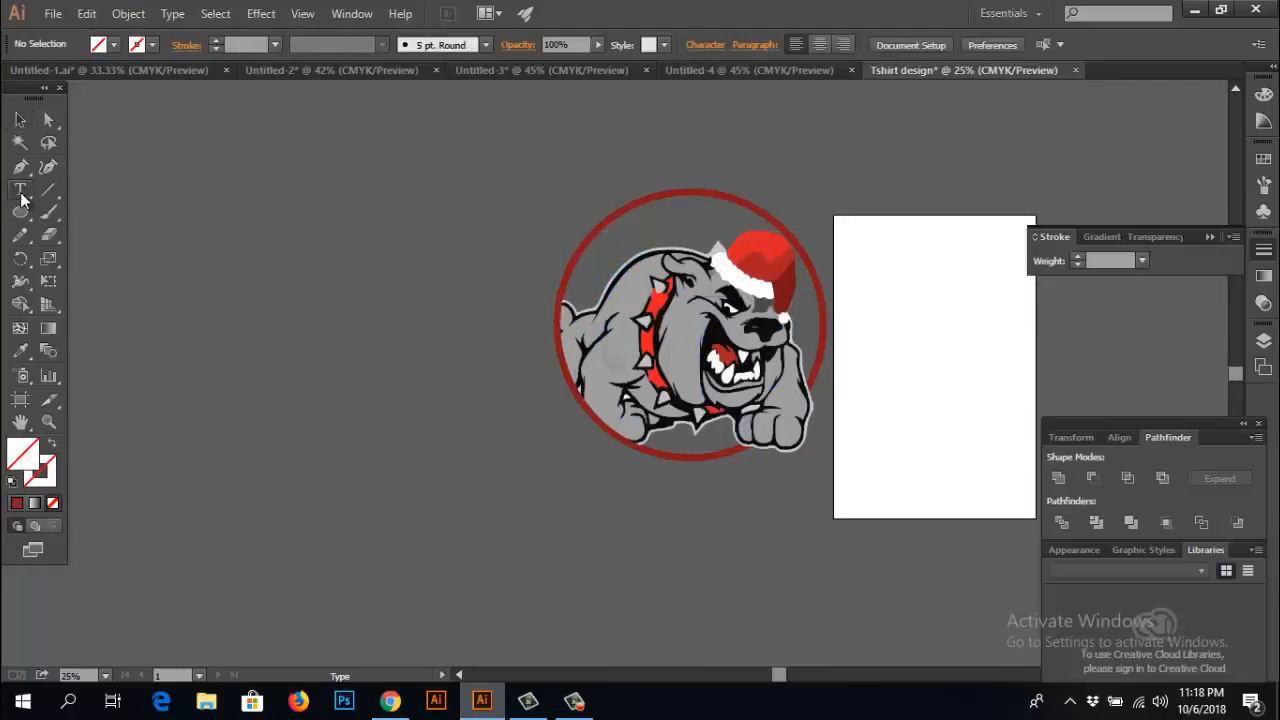
pyautogui.click(474, 129)
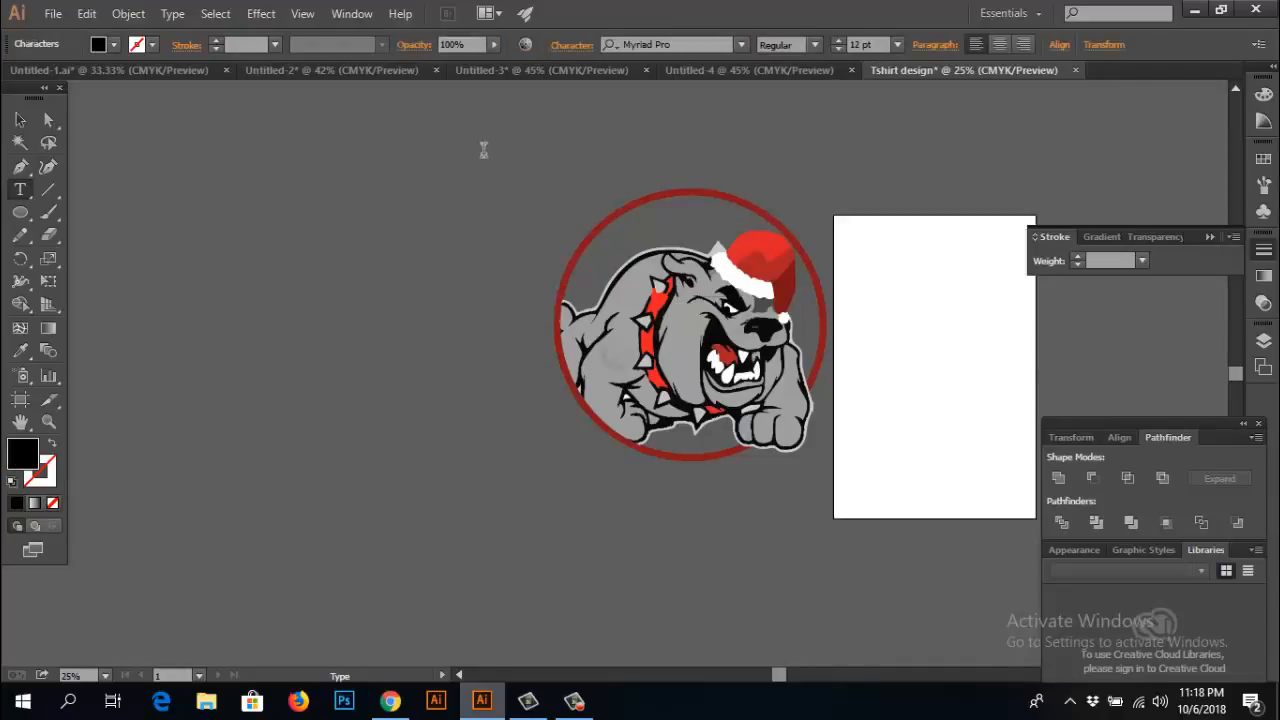
pyautogui.click(896, 44)
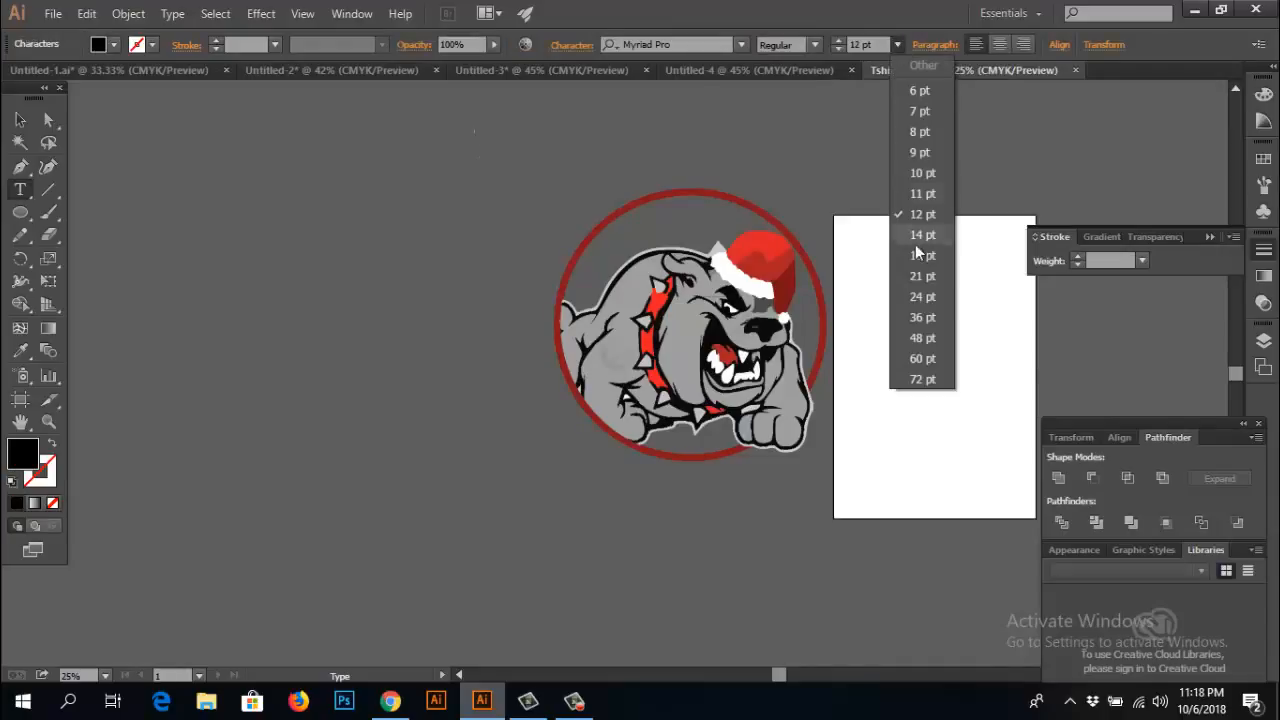
pyautogui.click(921, 338)
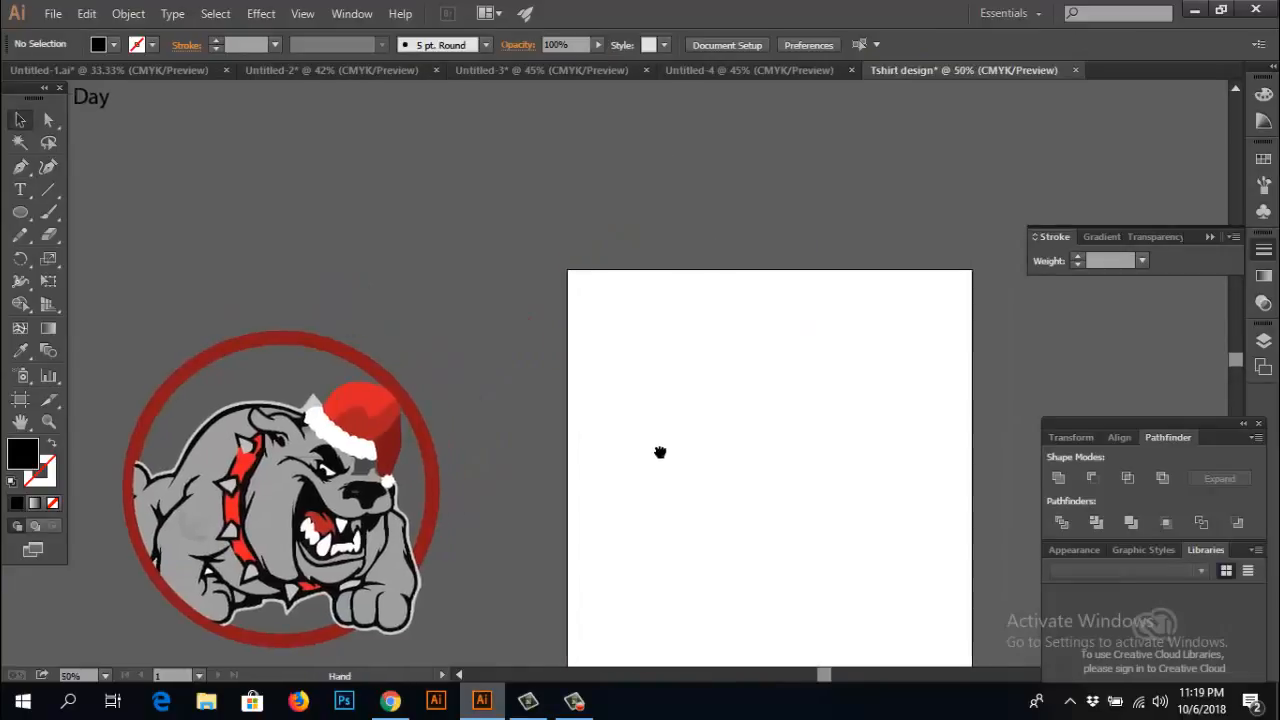
# - Move the greeting text to the upper part of the artboard and place the ringed bulldog beneath it
pyautogui.moveTo(660, 452); pyautogui.dragTo(752, 484)
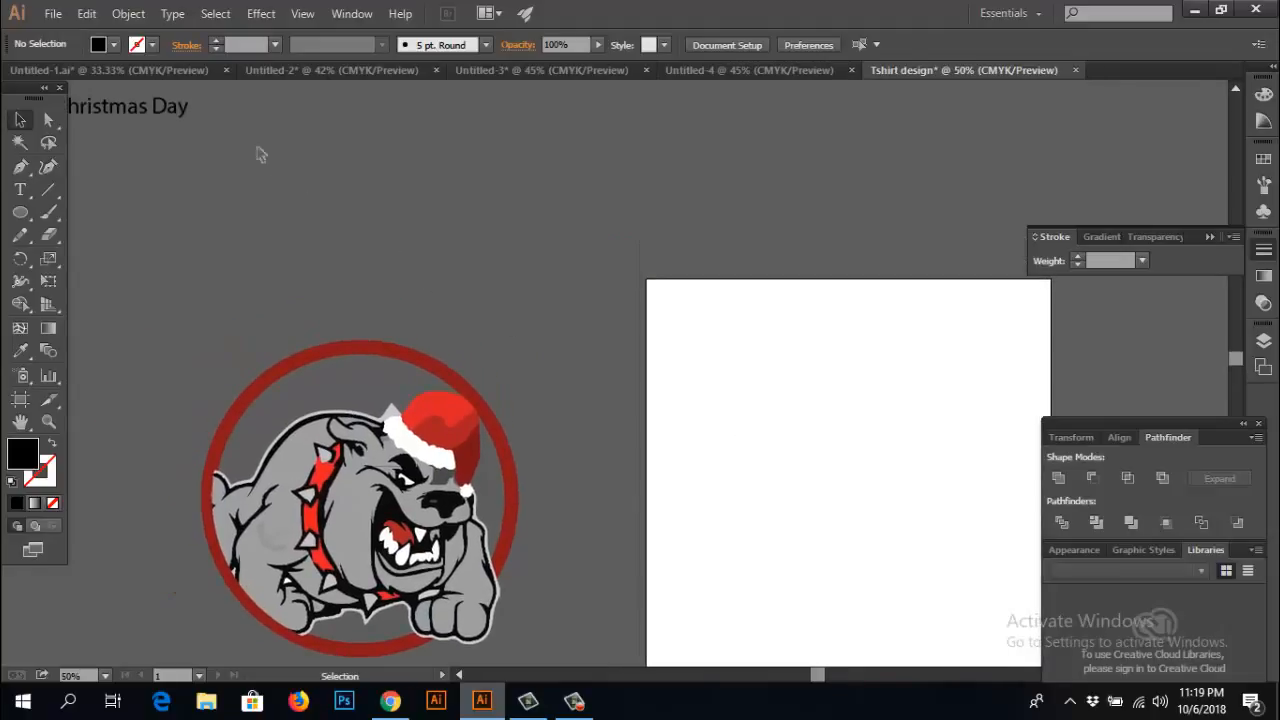
pyautogui.moveTo(170, 112); pyautogui.dragTo(940, 344)
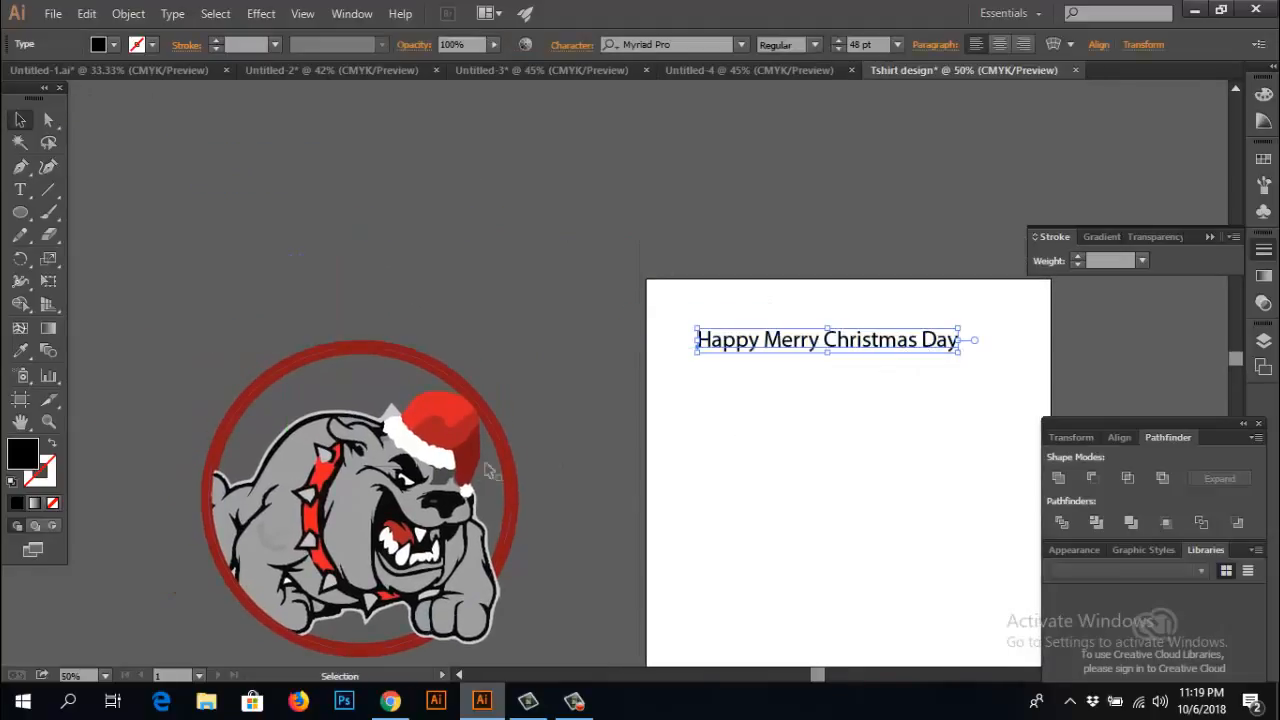
pyautogui.moveTo(487, 470); pyautogui.dragTo(910, 484)
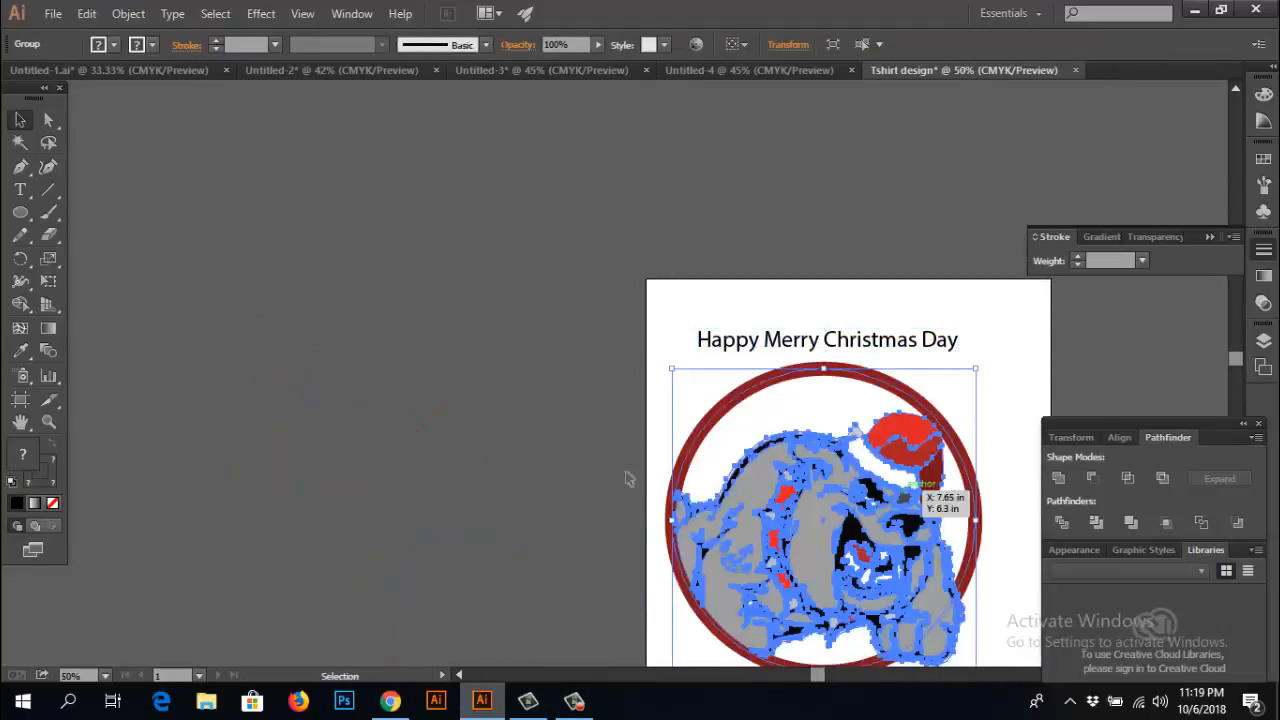
pyautogui.click(591, 426)
# - Lower the ringed bulldog toward the middle of the artboard and move the greeting text directly below the ring
pyautogui.moveTo(832, 470); pyautogui.dragTo(532, 286)
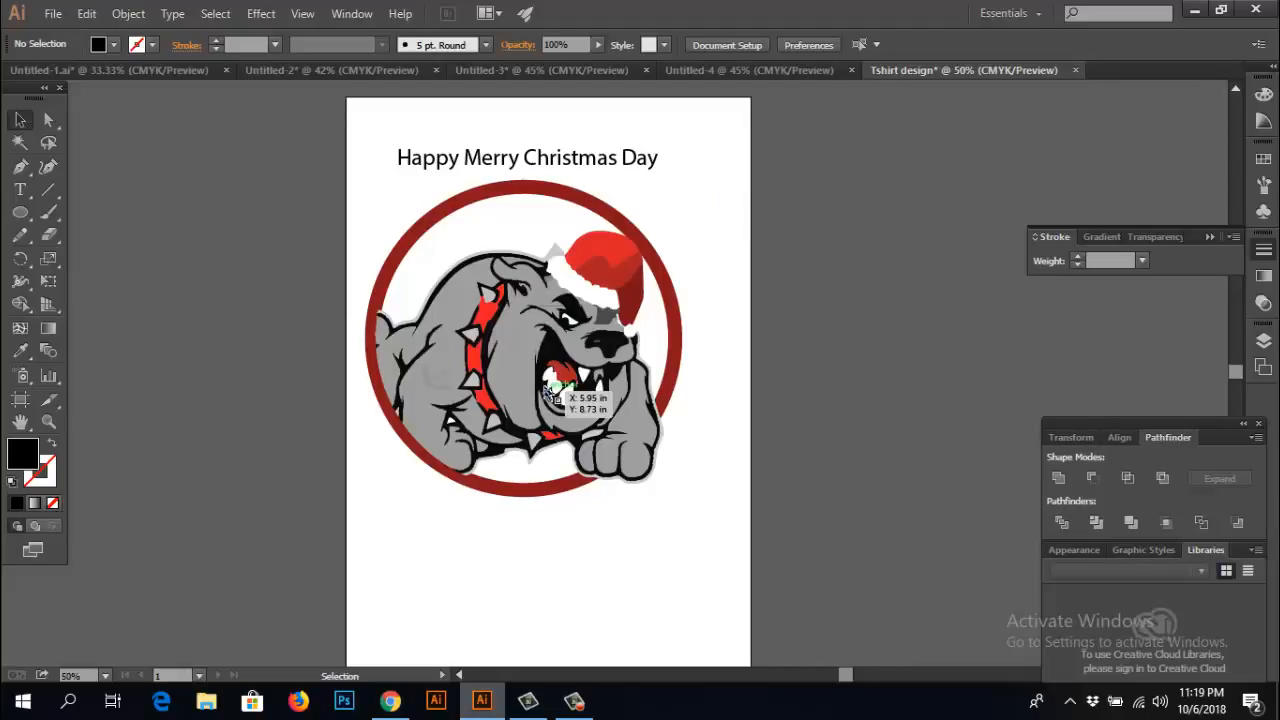
pyautogui.moveTo(476, 341); pyautogui.dragTo(500, 396)
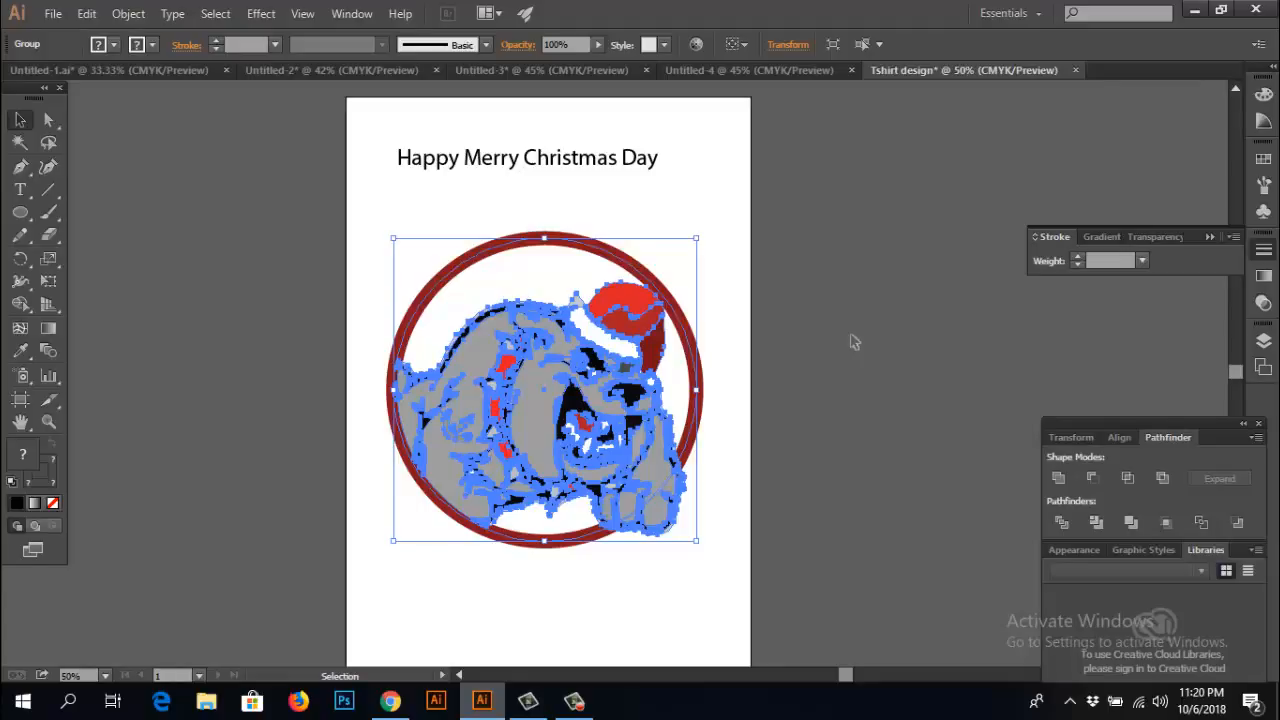
pyautogui.scroll(-3, 778, 357)
pyautogui.scroll(1, 781, 358)
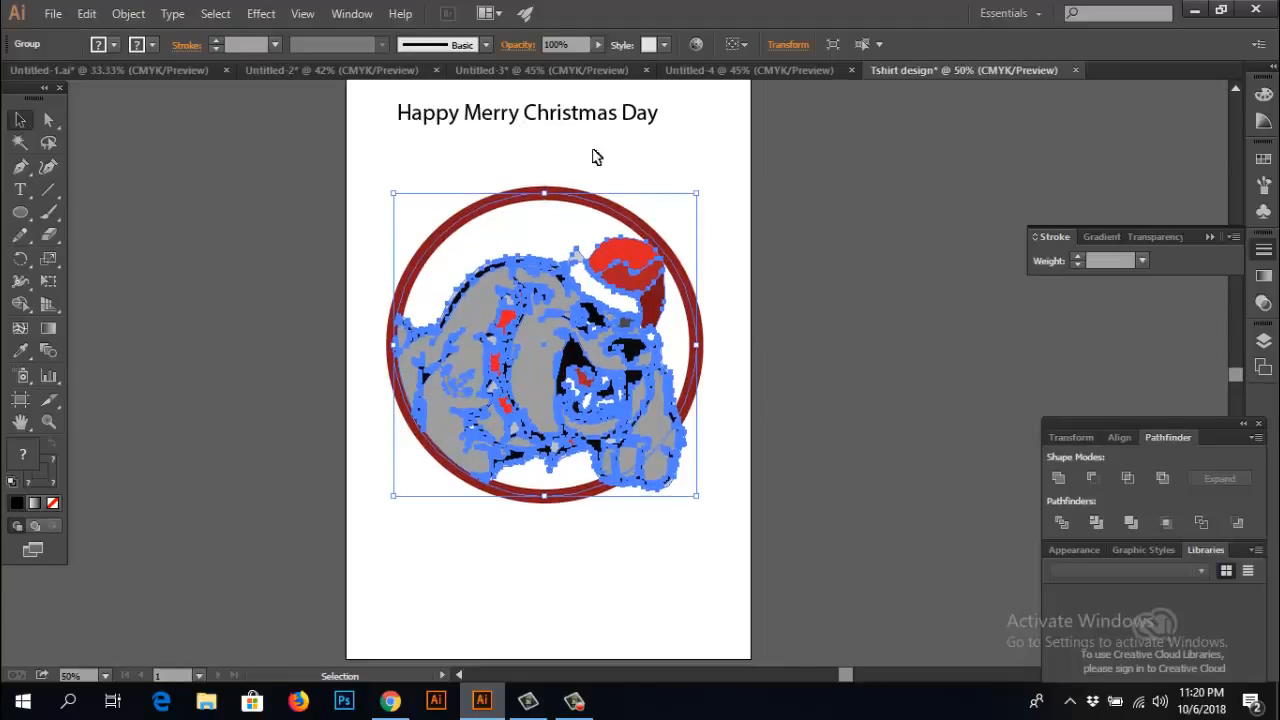
pyautogui.moveTo(549, 113); pyautogui.dragTo(499, 512)
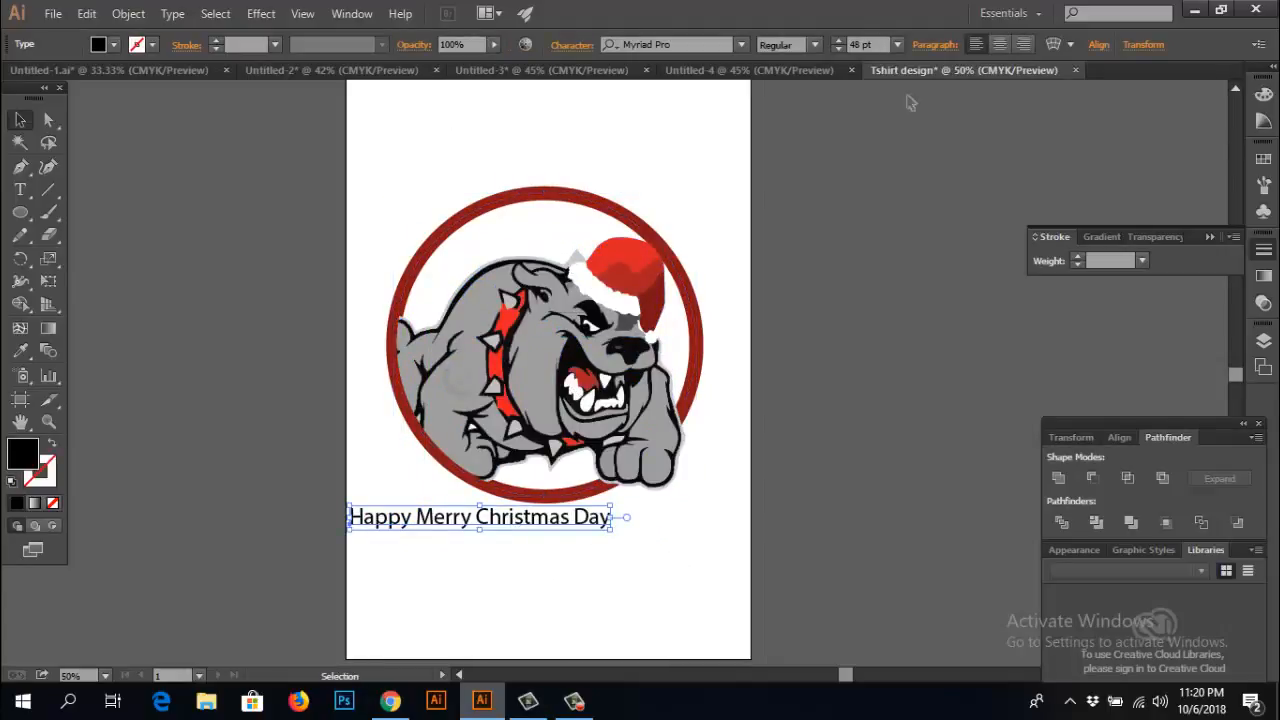
# - Try Segoe Script on the greeting text below the ring and settle on the Signatra DEMO font
pyautogui.click(741, 44)
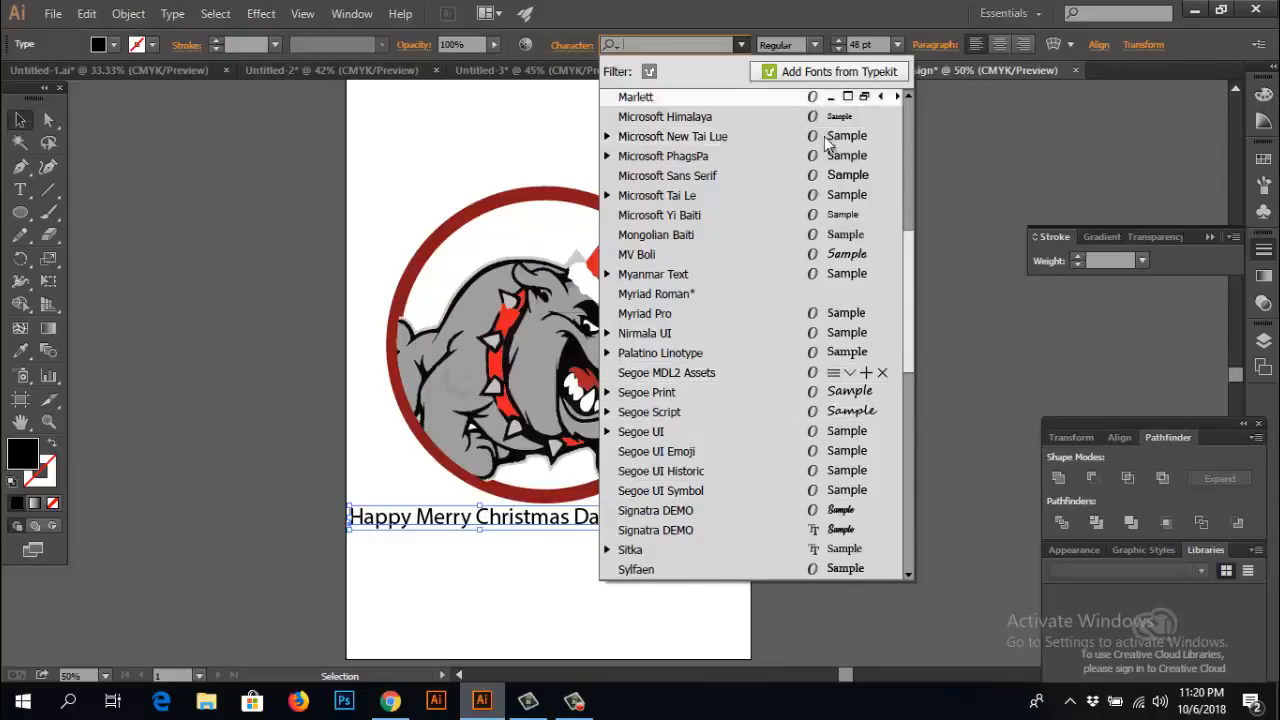
pyautogui.click(851, 409)
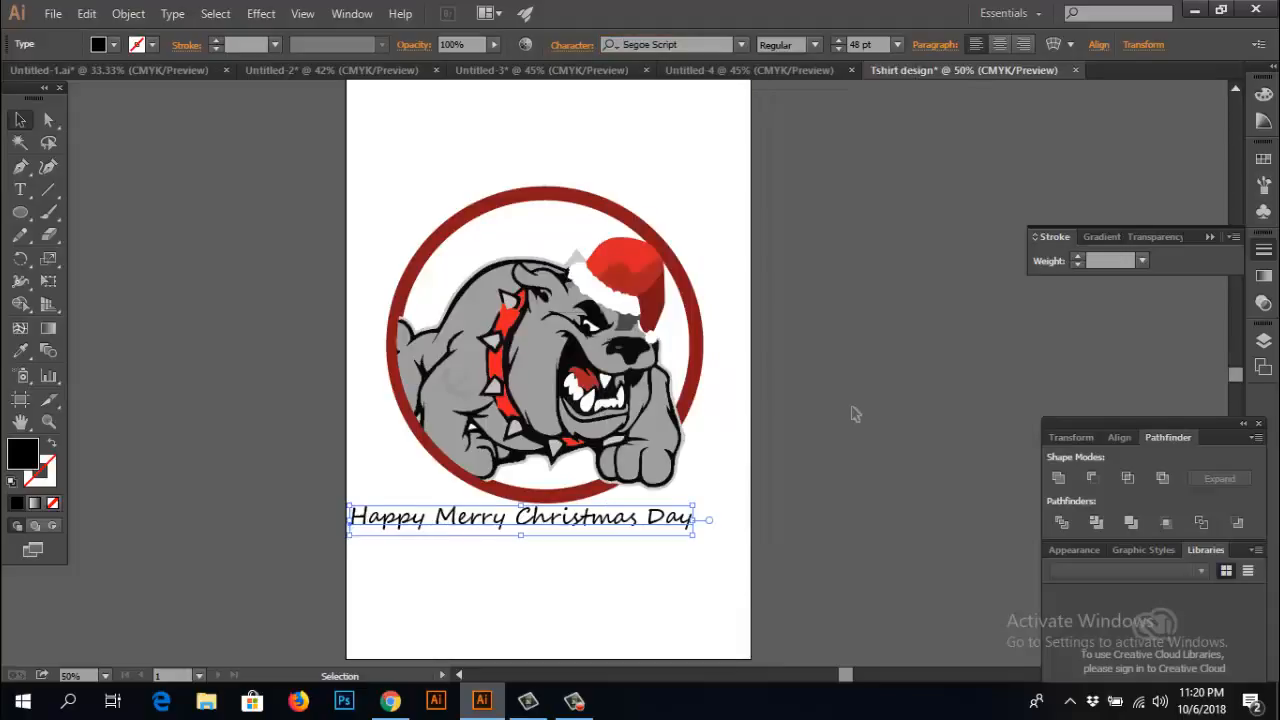
pyautogui.click(741, 44)
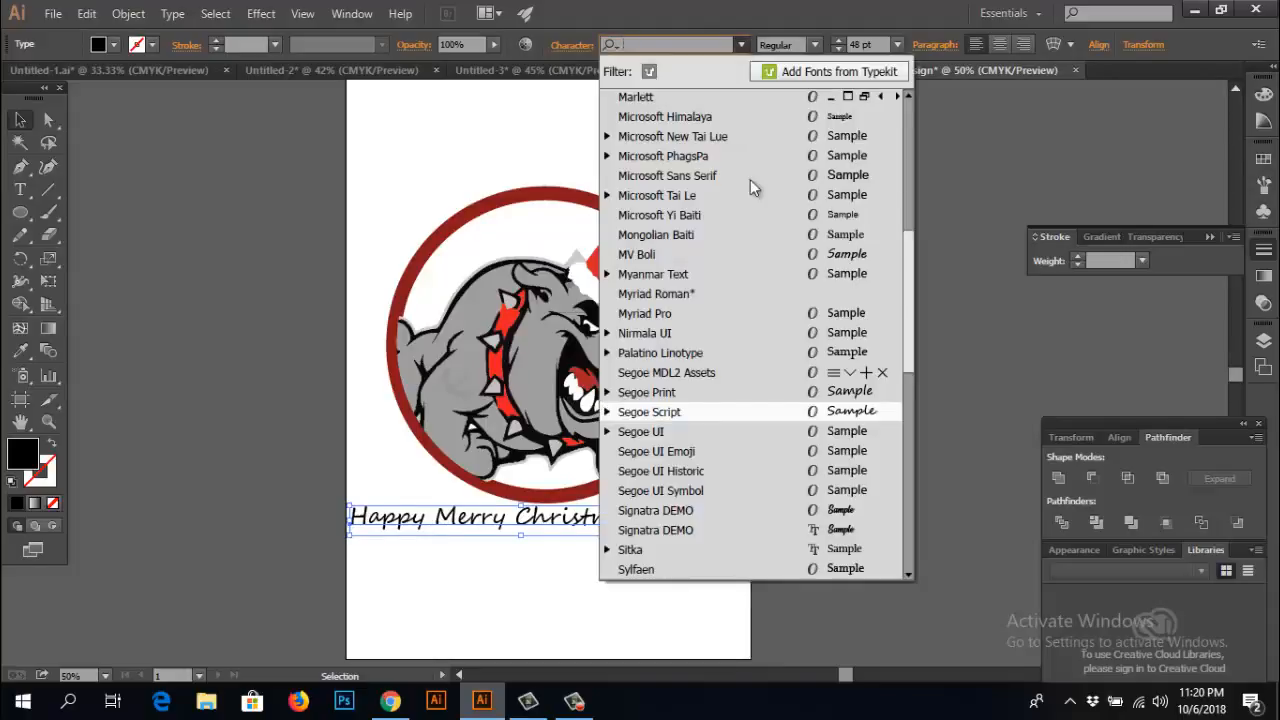
pyautogui.click(848, 522)
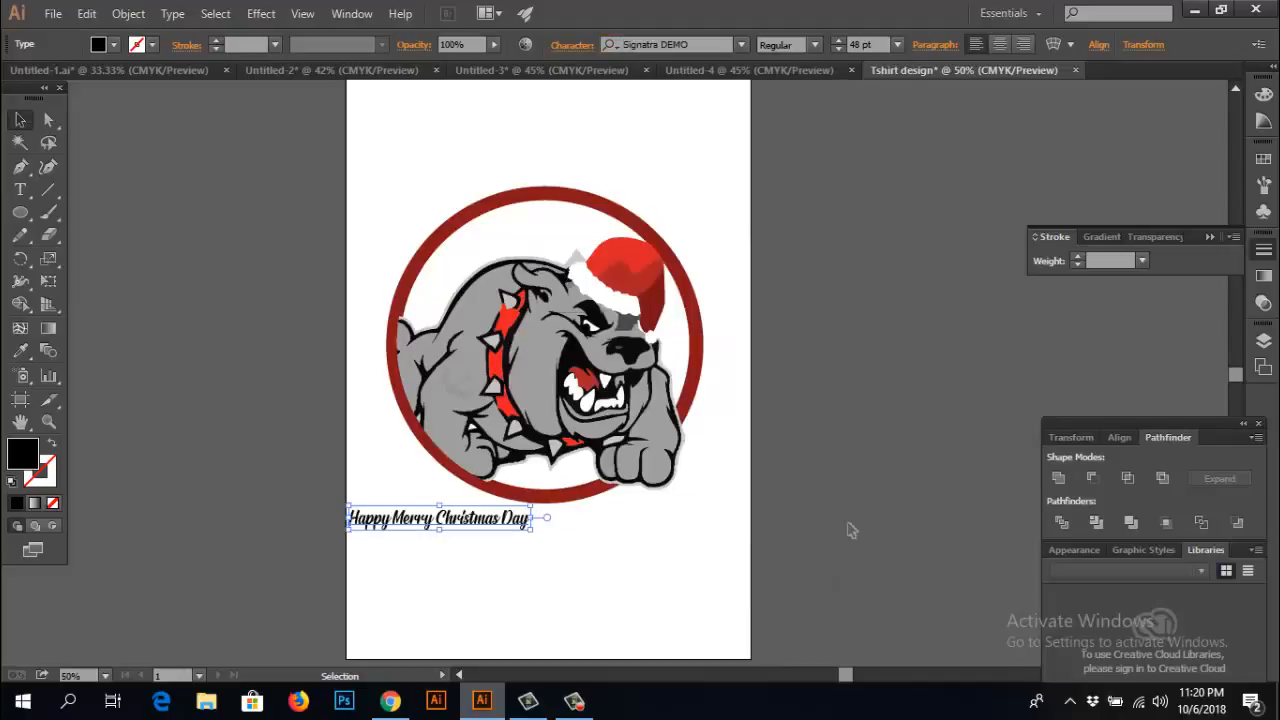
# - Enlarge the greeting text proportionally to about 106.7 pt so it spans the artboard's full width, leaving nothing selected
pyautogui.scroll(-1, 563, 610)
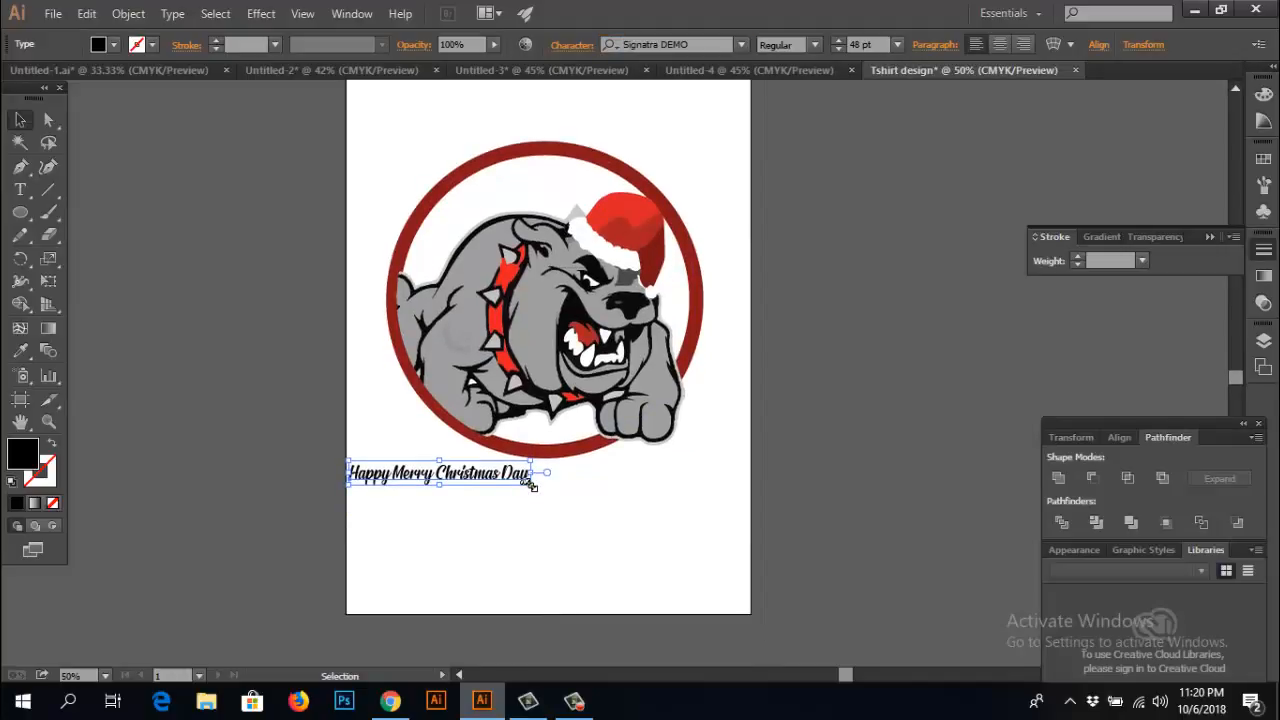
pyautogui.moveTo(531, 484); pyautogui.dragTo(748, 531)
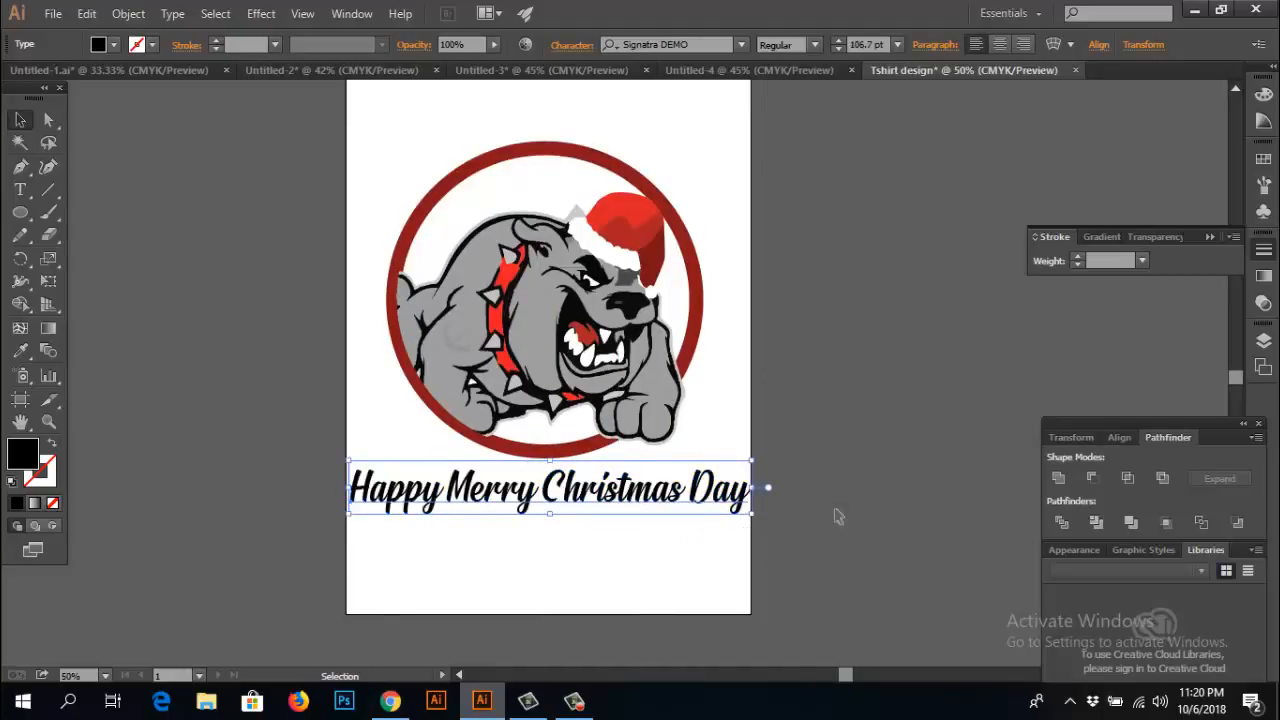
pyautogui.click(838, 518)
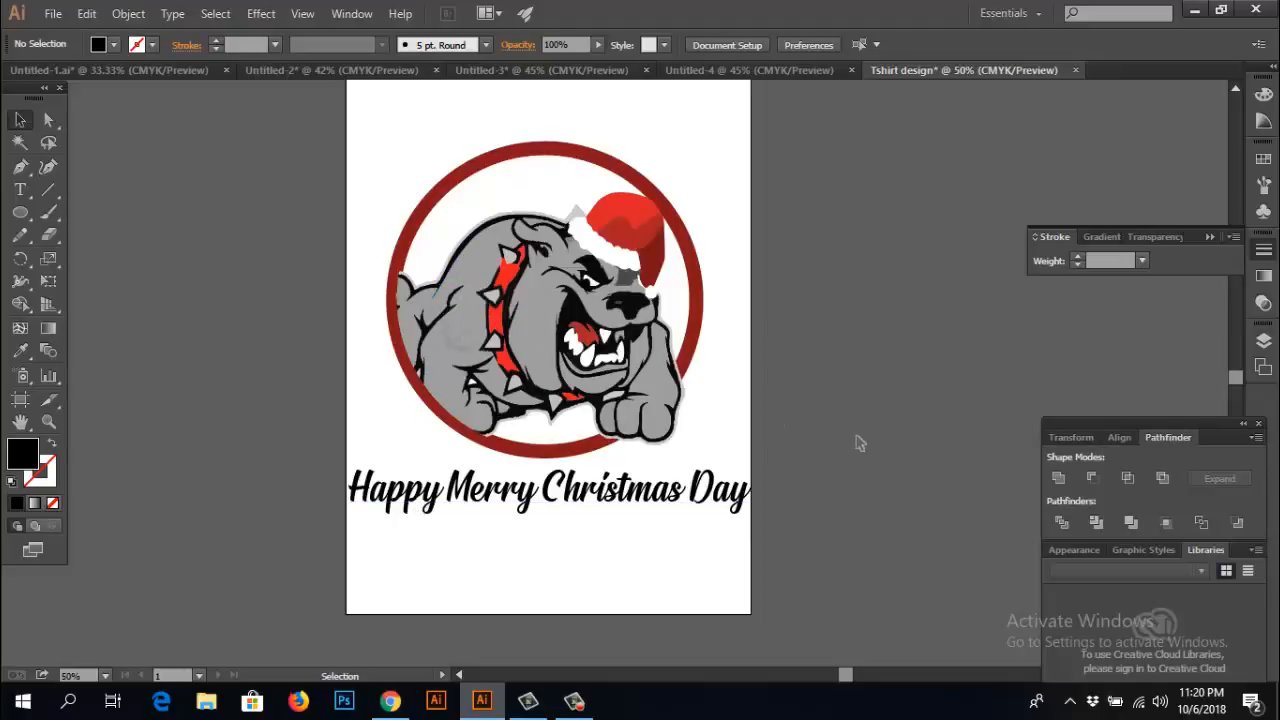
# - Move the ringed bulldog and the greeting text together up to the artboard's upper edge, leaving nothing selected
pyautogui.scroll(2, 864, 444)
pyautogui.moveTo(529, 594); pyautogui.dragTo(523, 286)
pyautogui.scroll(2, 560, 400)
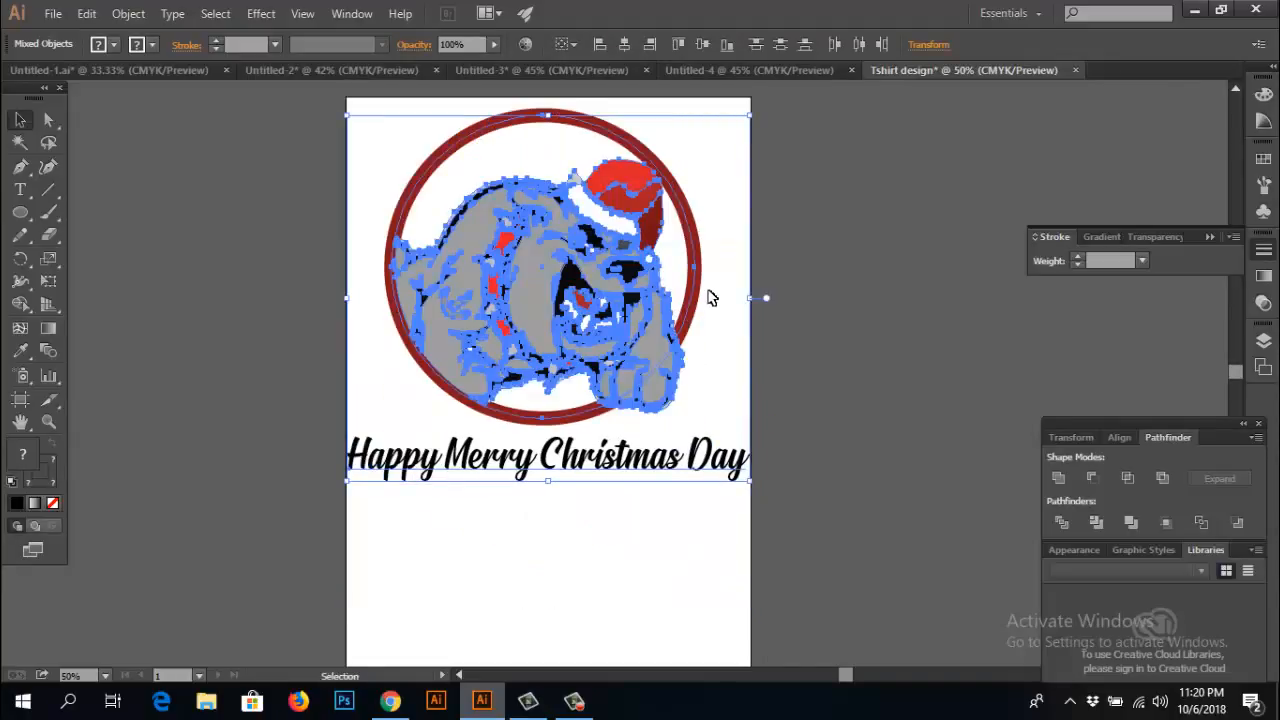
pyautogui.click(829, 345)
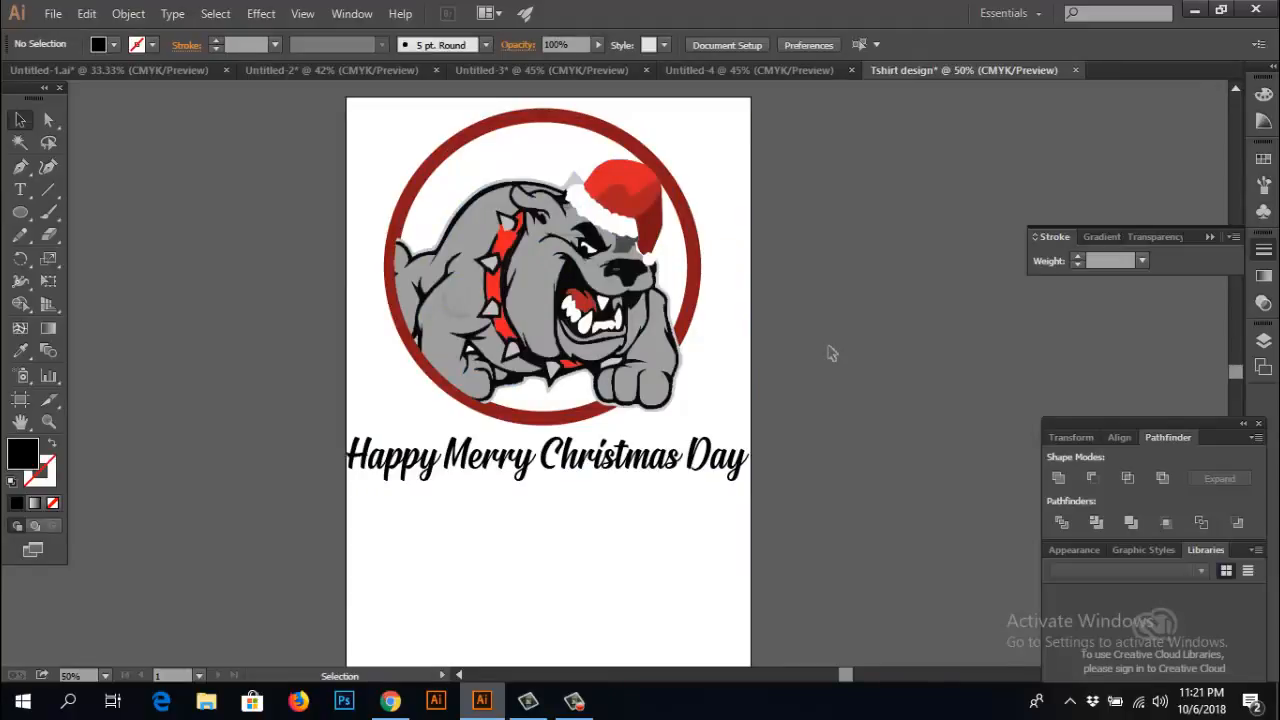
pyautogui.scroll(1, 849, 363)
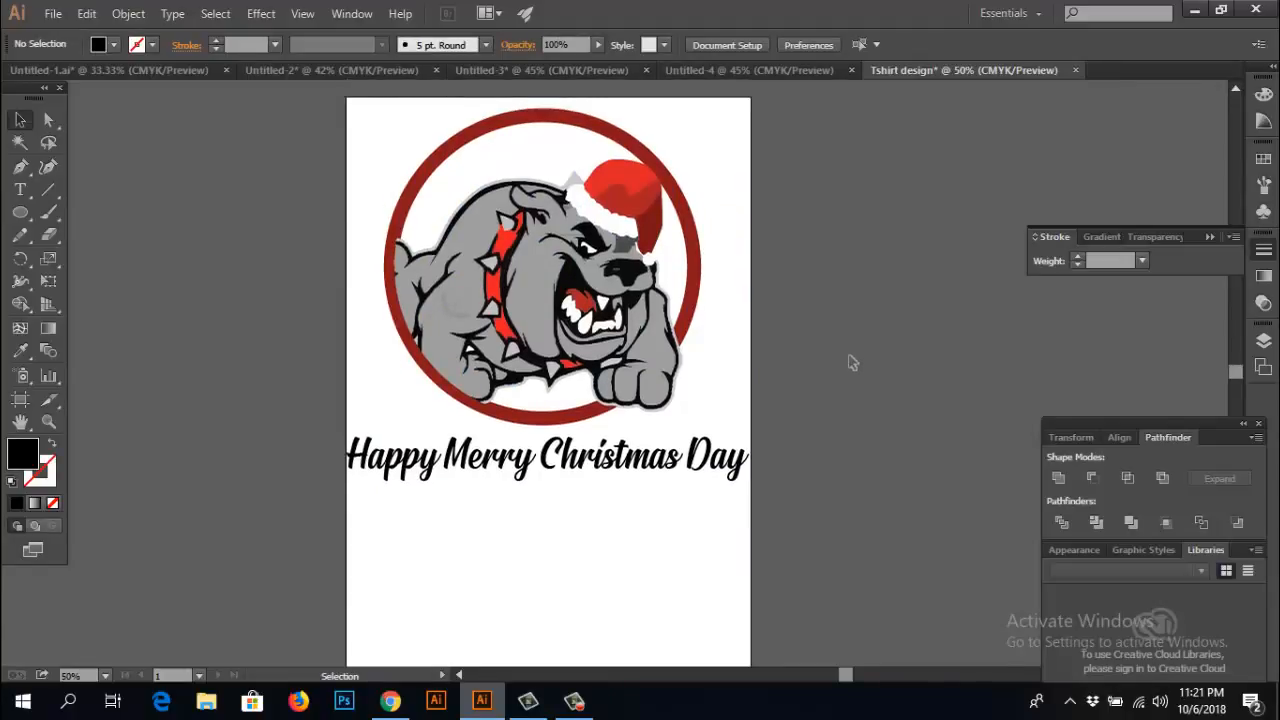